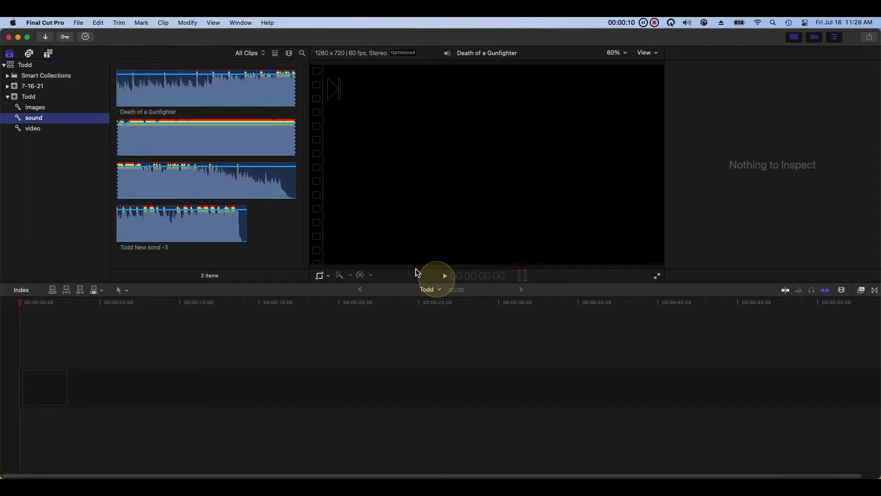
Place the bridge9 copy still at the timeline start and extend it to 21:00.
click(42, 108)
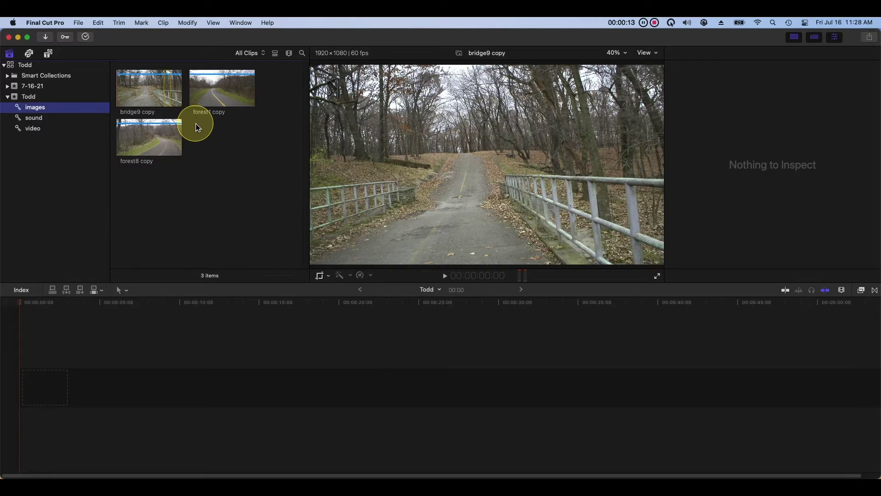
mouse_move(155, 88)
mouse_down()
mouse_move(93, 363)
mouse_move(73, 376)
mouse_up()
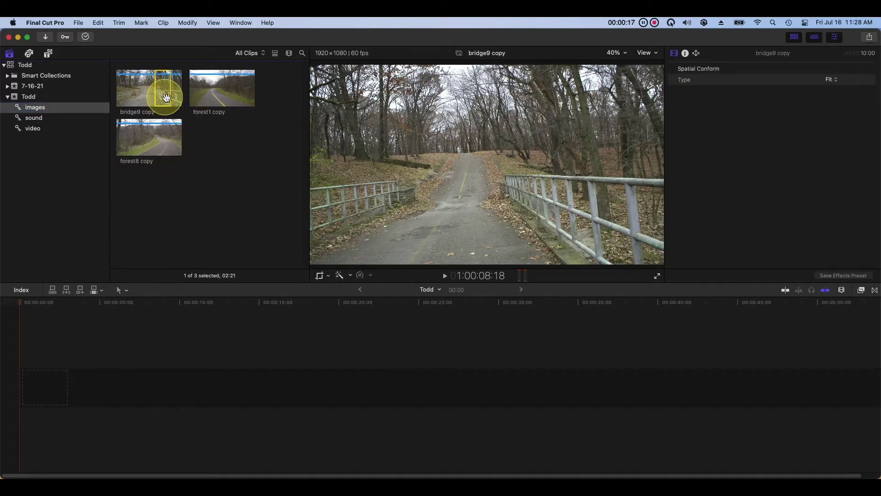
drag(166, 98, 120, 342)
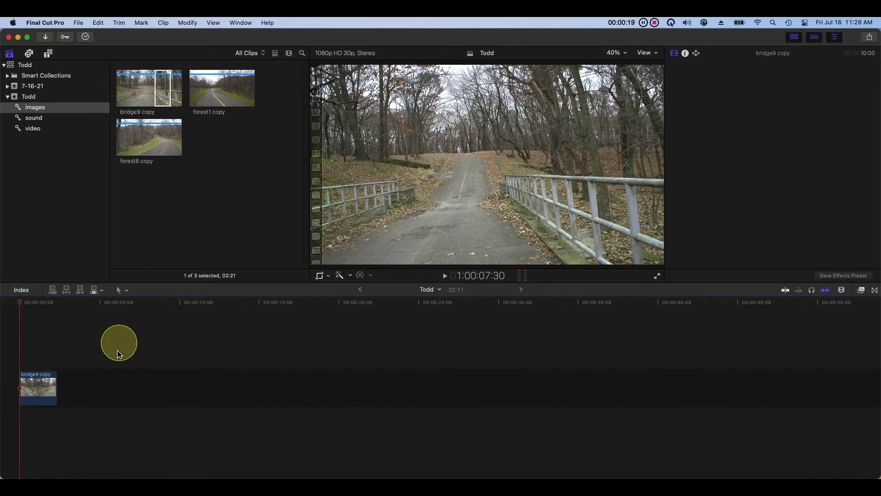
drag(57, 388, 355, 395)
Add the Death of a Gunfighter music beneath the bridge9 copy still.
click(35, 109)
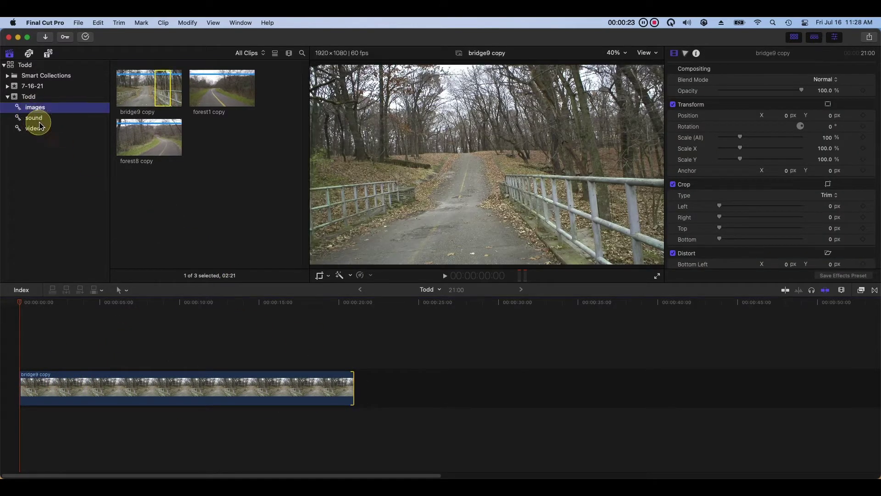
click(37, 119)
click(188, 112)
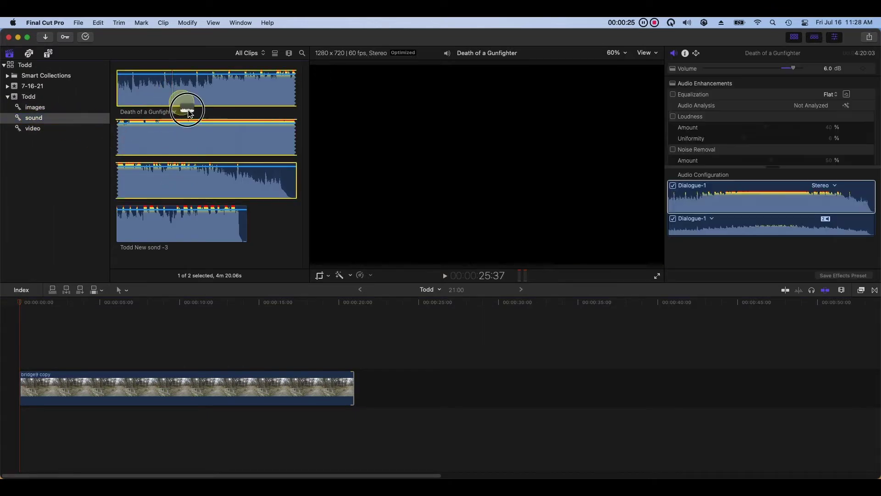
mouse_move(190, 112)
mouse_down()
mouse_move(49, 422)
mouse_move(32, 416)
mouse_up()
click(75, 117)
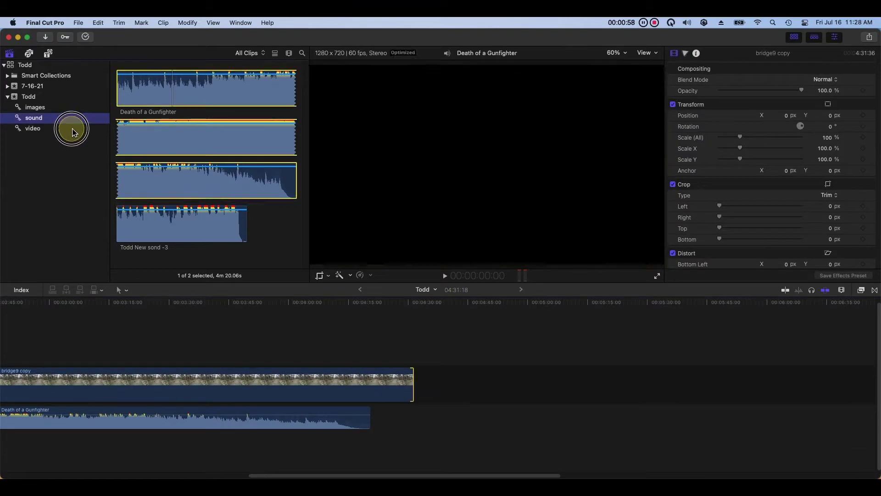
Add It doesn't Matter after bridge9 copy, then Craig 2 after the first clip.
click(73, 130)
click(148, 174)
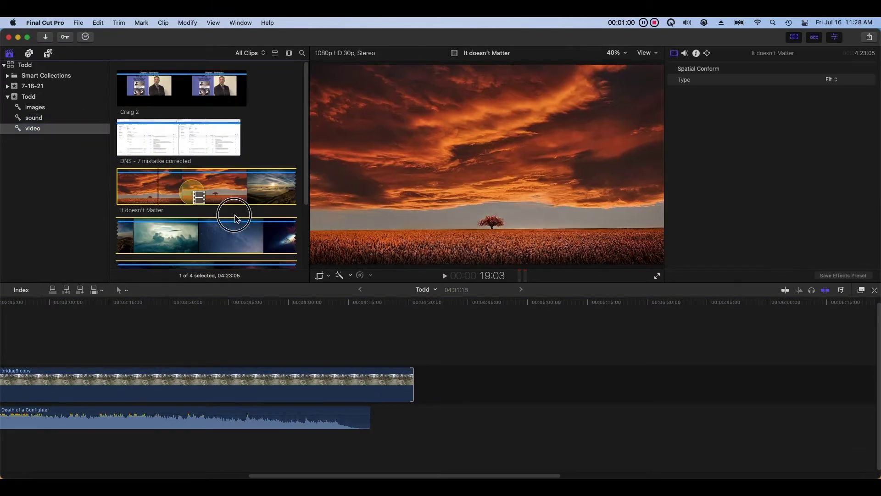
drag(235, 218, 444, 370)
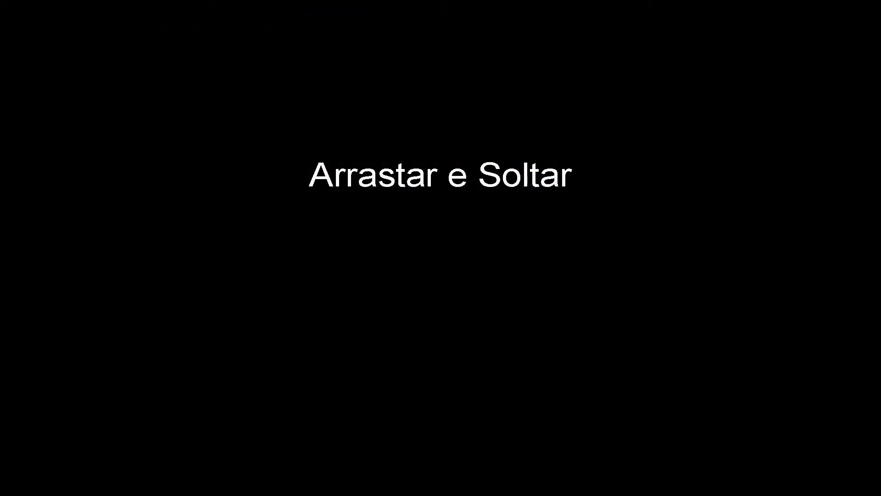
drag(149, 82, 370, 371)
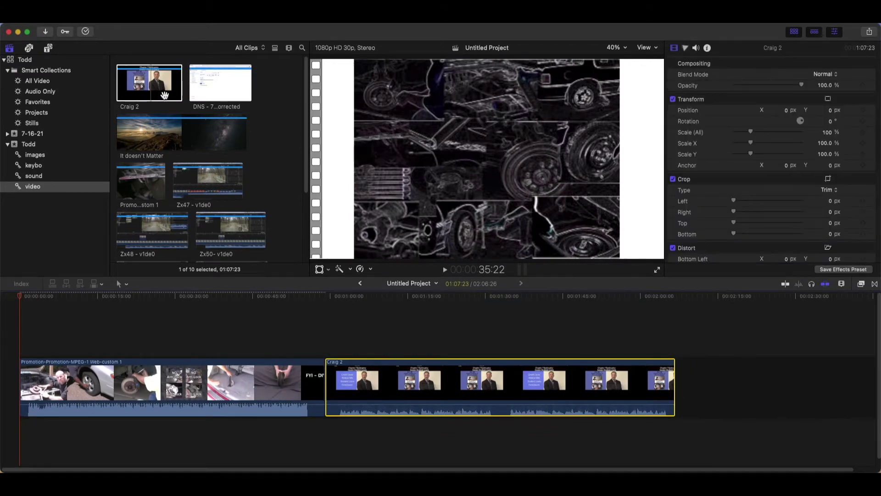
Trim the start of Craig 2's range and append it to the timeline end.
click(165, 95)
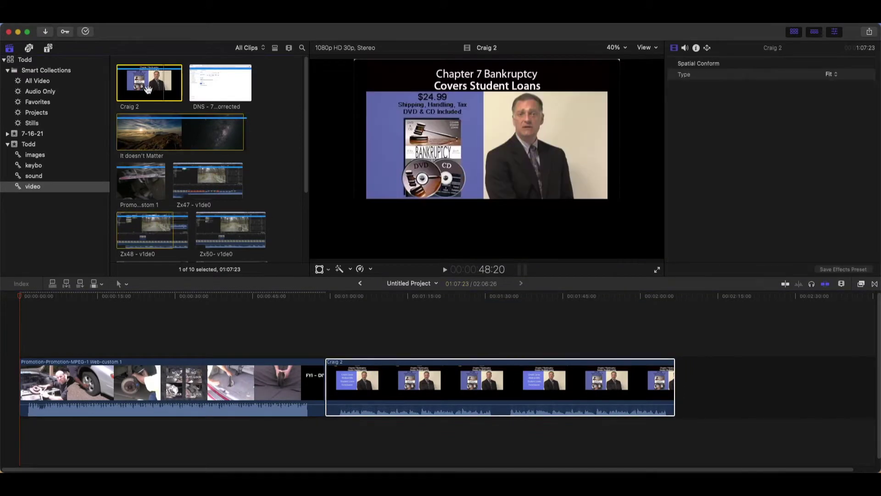
click(117, 79)
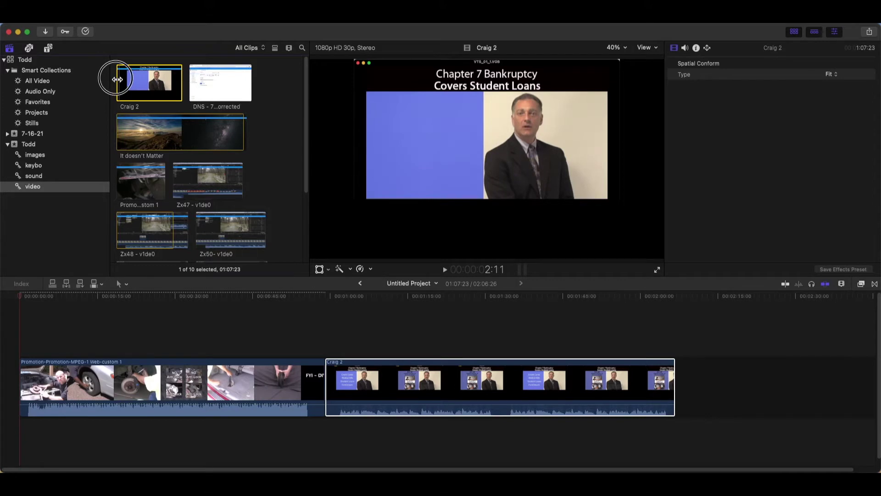
drag(117, 79, 134, 79)
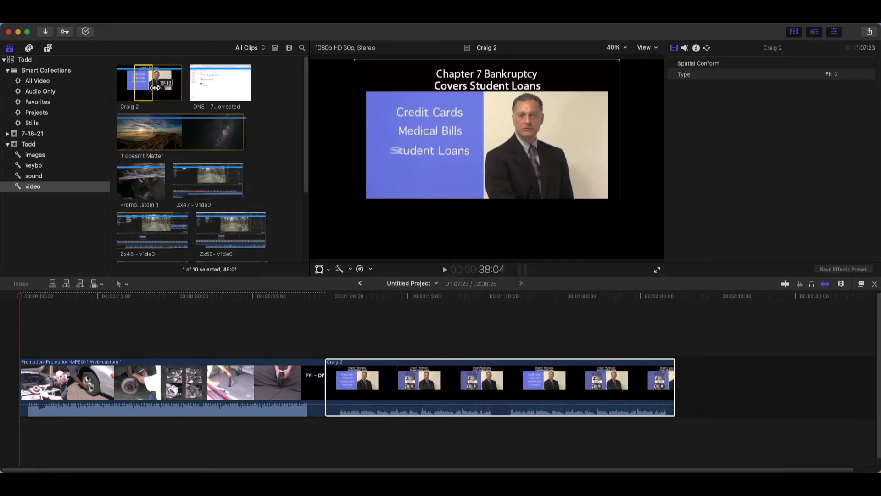
drag(157, 88, 688, 376)
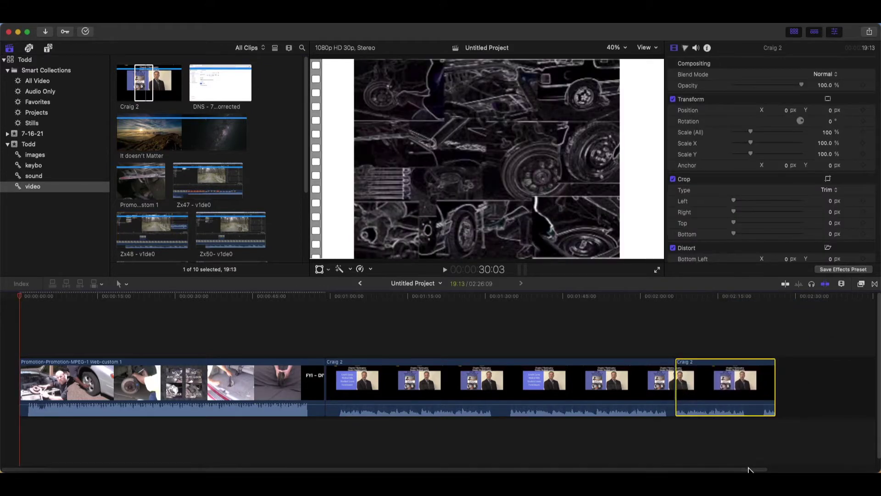
Append the DNS - 7 mistake corrected clip after Craig 2.
scroll(748, 459, right, 5)
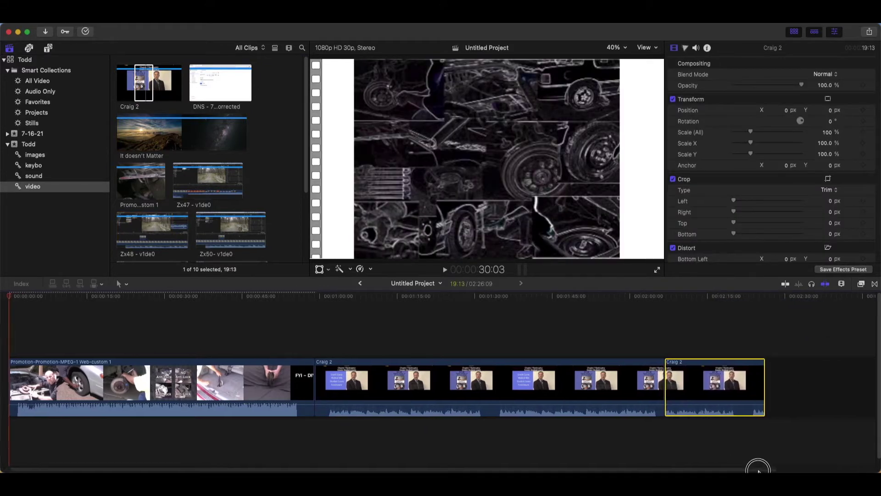
click(161, 195)
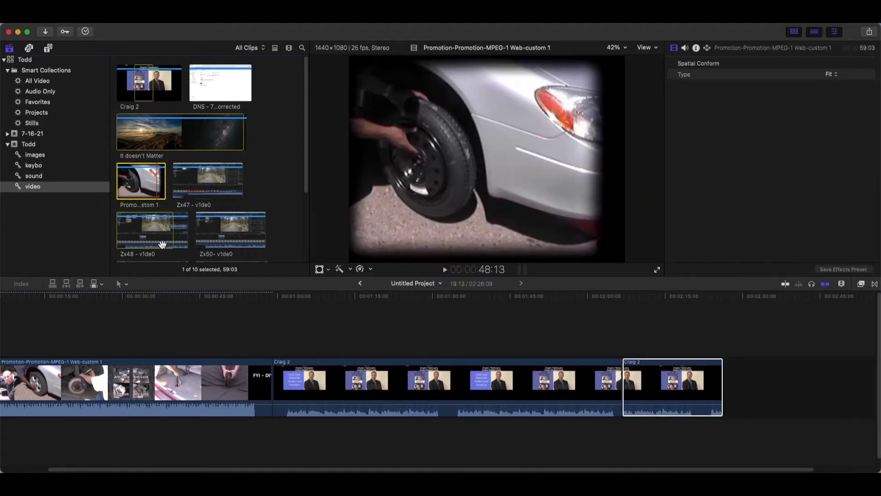
click(214, 93)
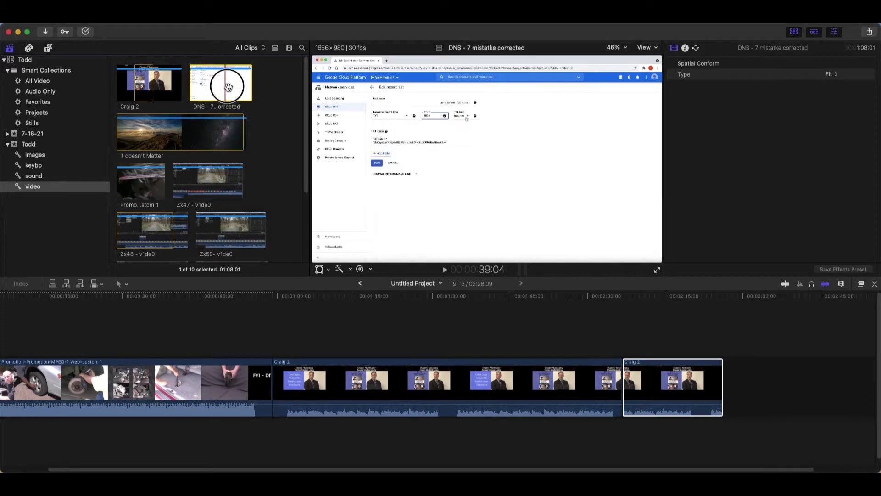
drag(228, 87, 739, 381)
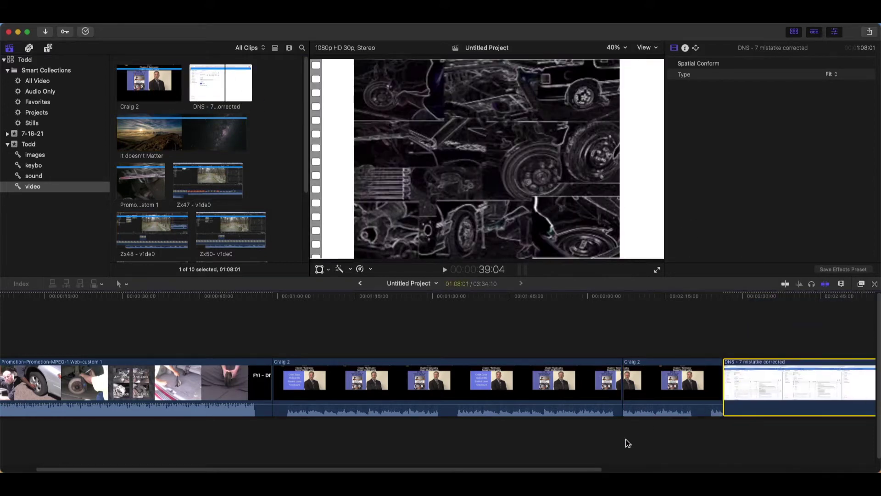
Mark a 19:14 excerpt of the DNS clip and connect it above the main DNS clip.
scroll(619, 459, right, 10)
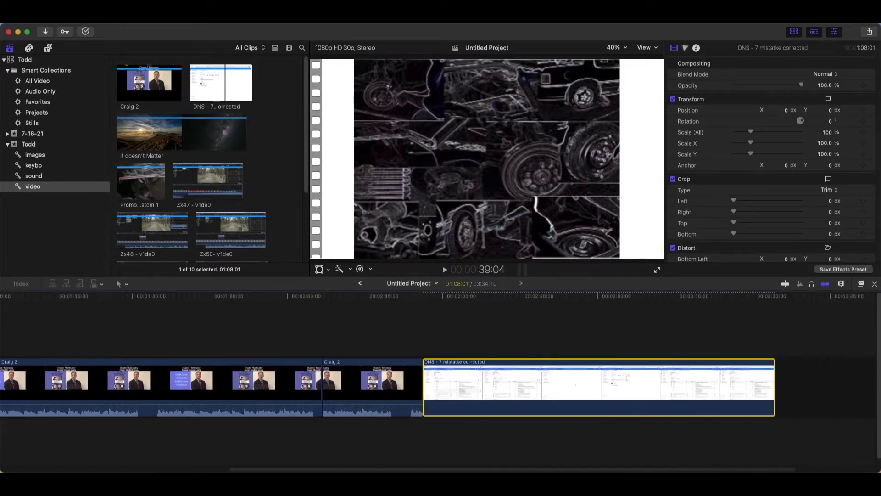
click(223, 83)
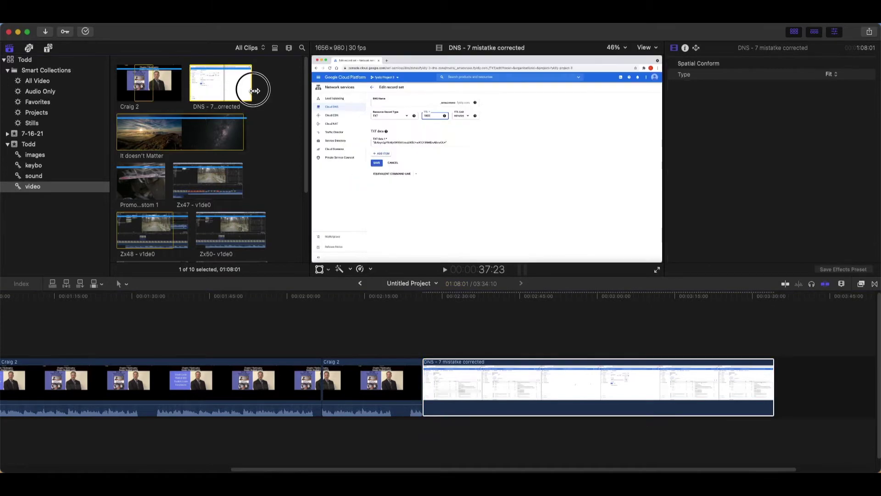
drag(253, 91, 229, 87)
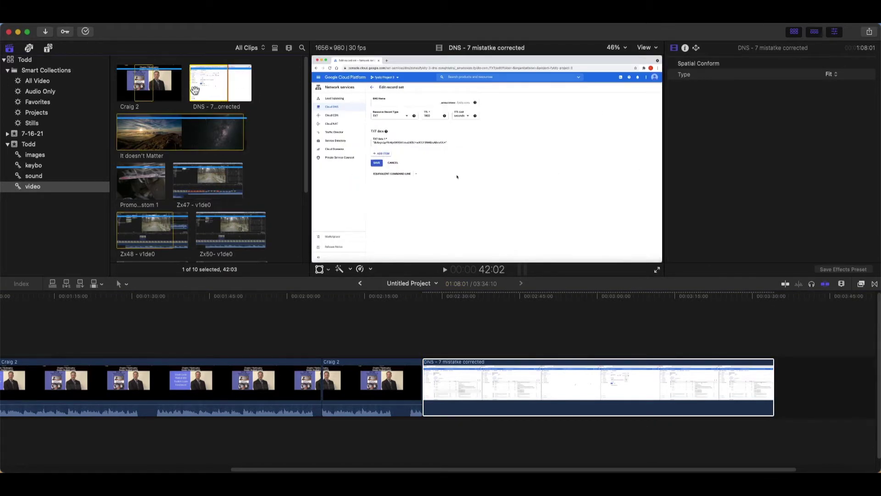
click(211, 86)
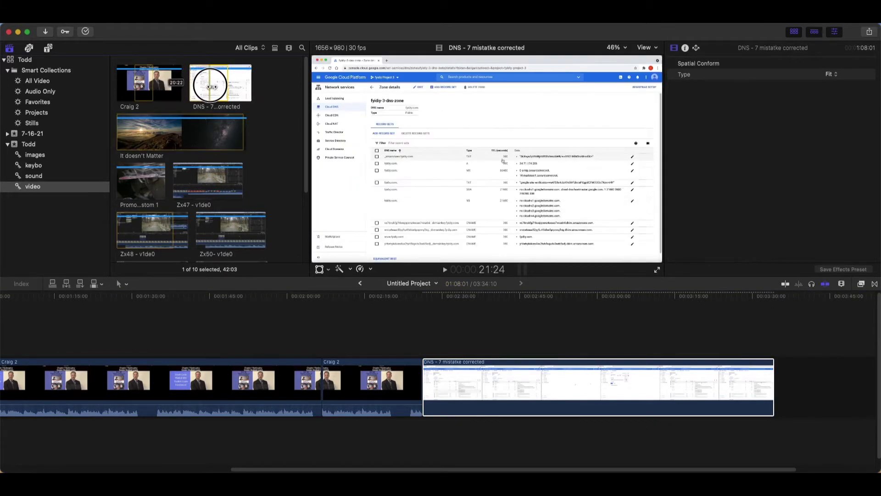
mouse_move(211, 86)
mouse_down()
mouse_move(225, 86)
mouse_move(427, 324)
mouse_up()
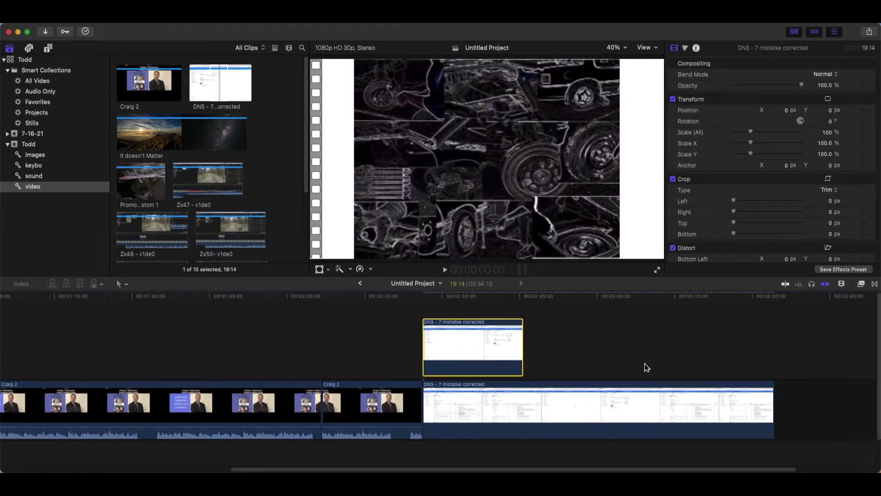
Extend the connected DNS excerpt's right edge, then slide it to a new position.
mouse_move(522, 342)
mouse_down()
mouse_move(705, 378)
mouse_move(785, 381)
mouse_up()
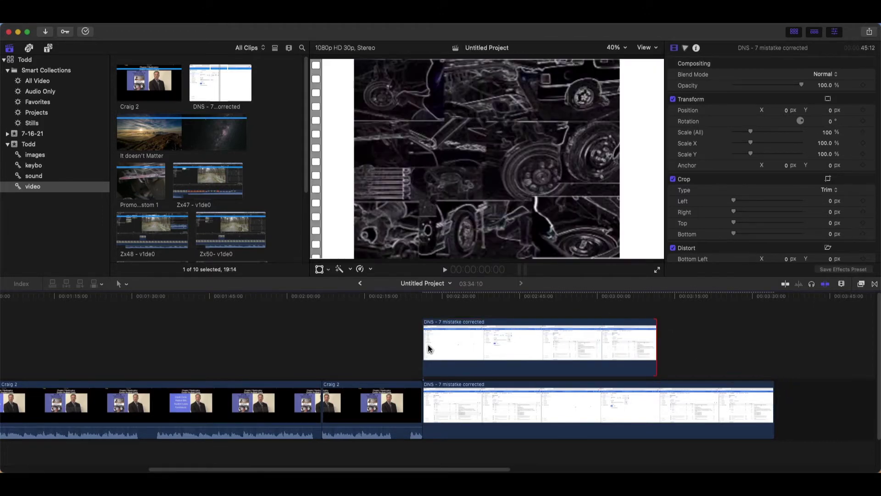
mouse_move(428, 349)
mouse_down()
mouse_move(424, 357)
mouse_move(487, 356)
mouse_up()
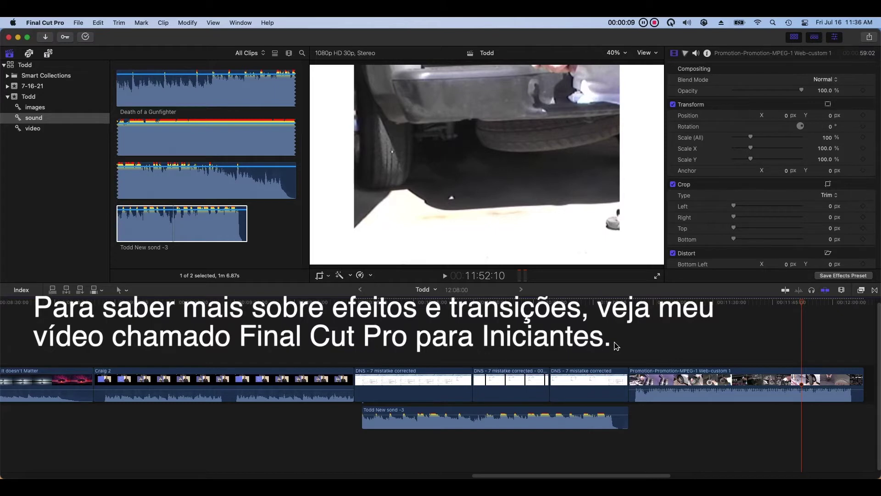
Show the Transitions browser and look through the full list of installed transitions.
click(875, 290)
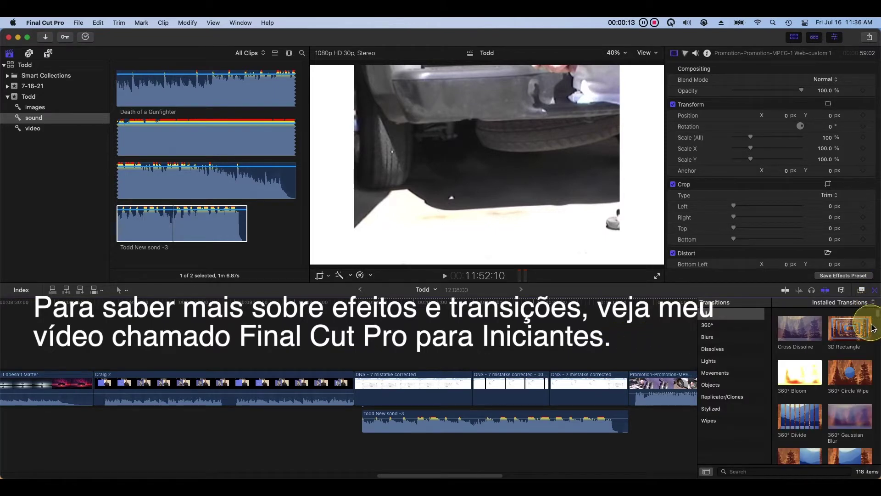
scroll(848, 348, down, 2)
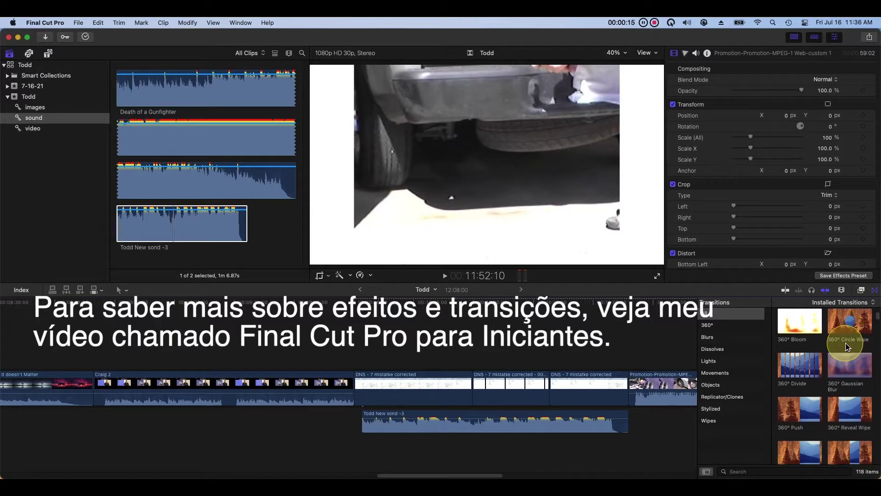
scroll(849, 349, down, 5)
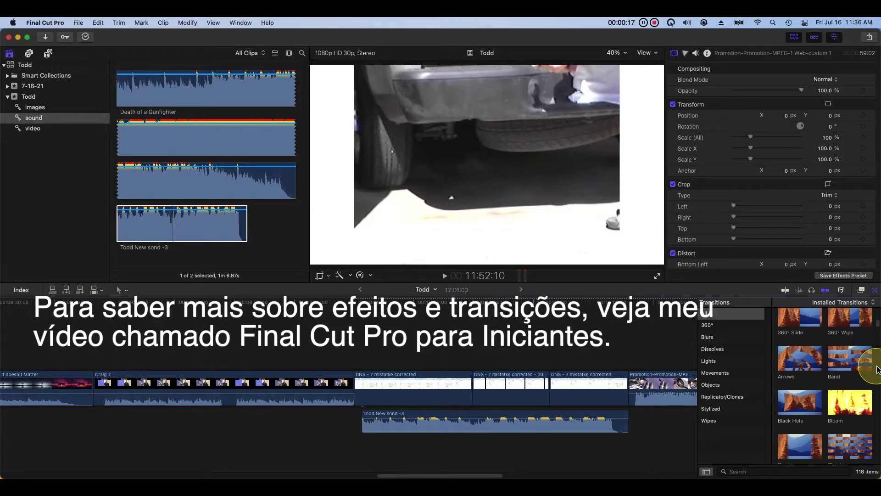
scroll(877, 369, down, 2)
scroll(877, 370, down, 2)
scroll(877, 370, down, 2)
scroll(877, 370, down, 2)
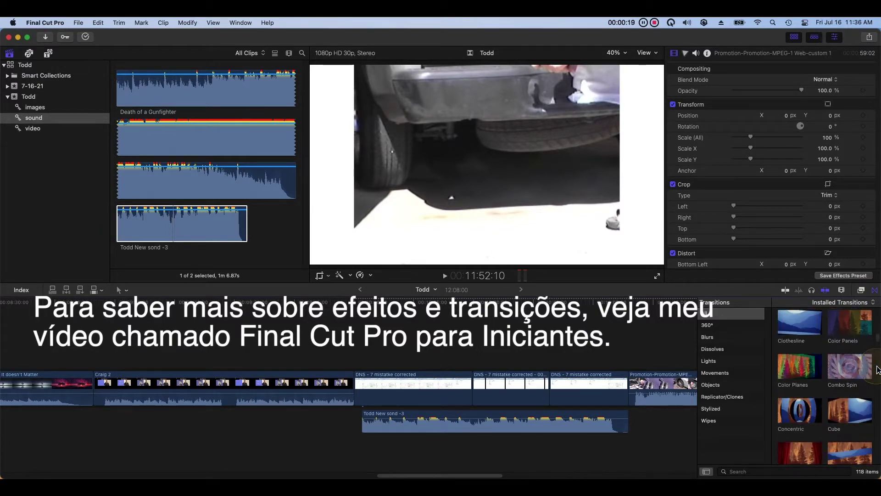
scroll(877, 371, down, 2)
scroll(876, 370, down, 2)
scroll(875, 370, down, 2)
scroll(870, 371, down, 2)
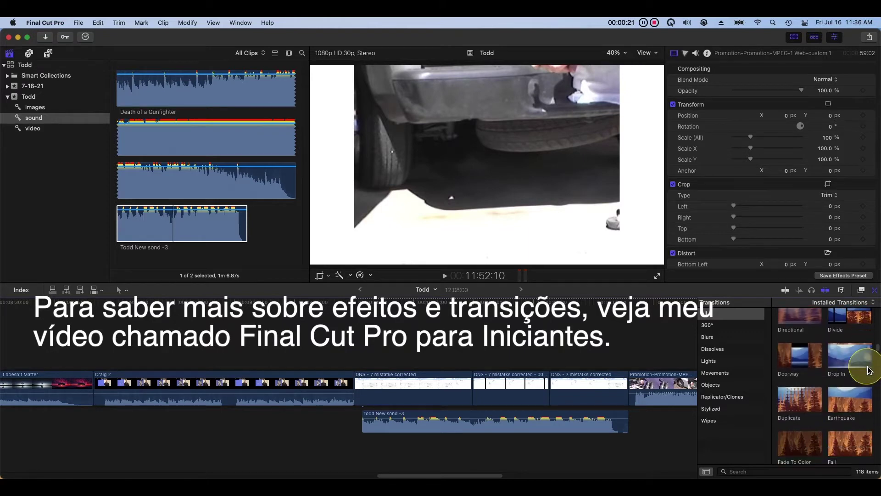
scroll(869, 370, down, 2)
scroll(869, 370, down, 2)
scroll(869, 370, down, 2)
scroll(869, 370, down, 2)
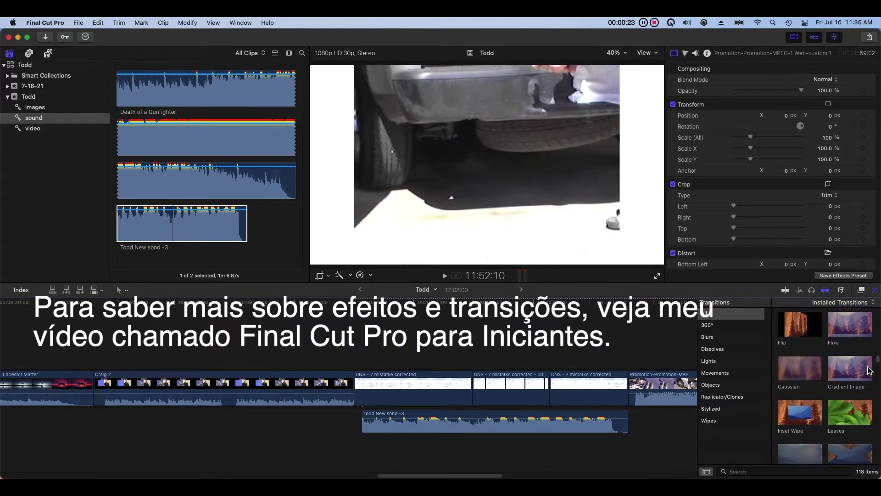
scroll(869, 370, down, 2)
scroll(869, 370, down, 2)
scroll(869, 370, down, 2)
scroll(869, 370, down, 2)
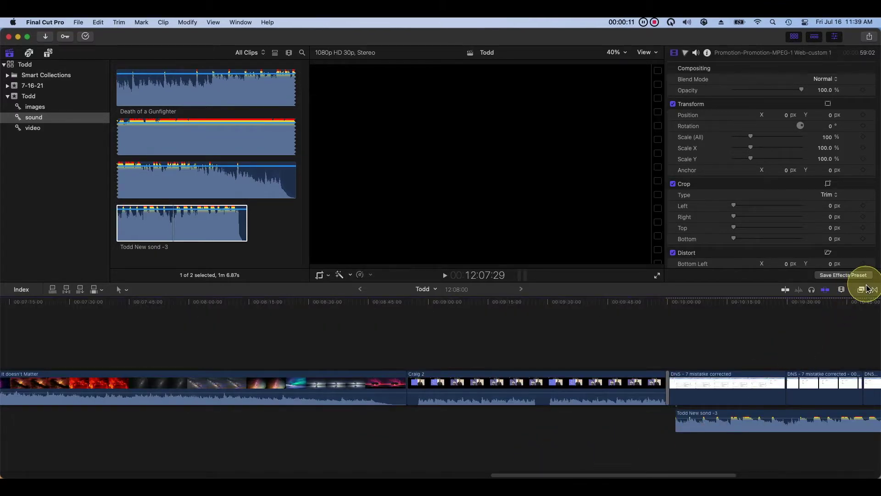
Drag the Vignette Mask effect from the Masks category onto the Craig 2 clip.
click(867, 288)
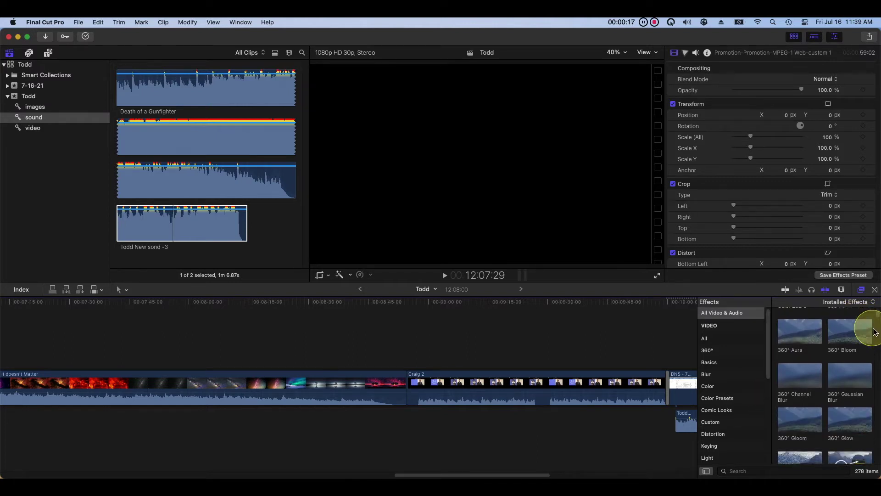
scroll(874, 332, down, 5)
scroll(874, 332, down, 3)
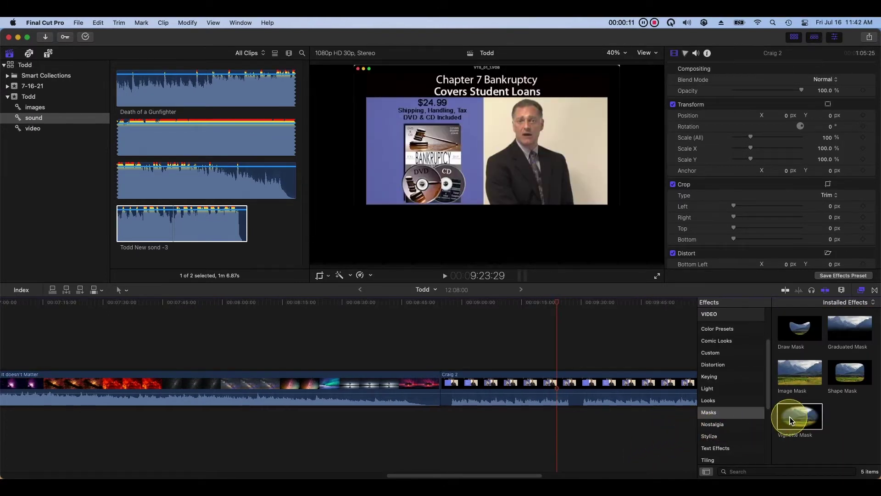
drag(791, 421, 626, 393)
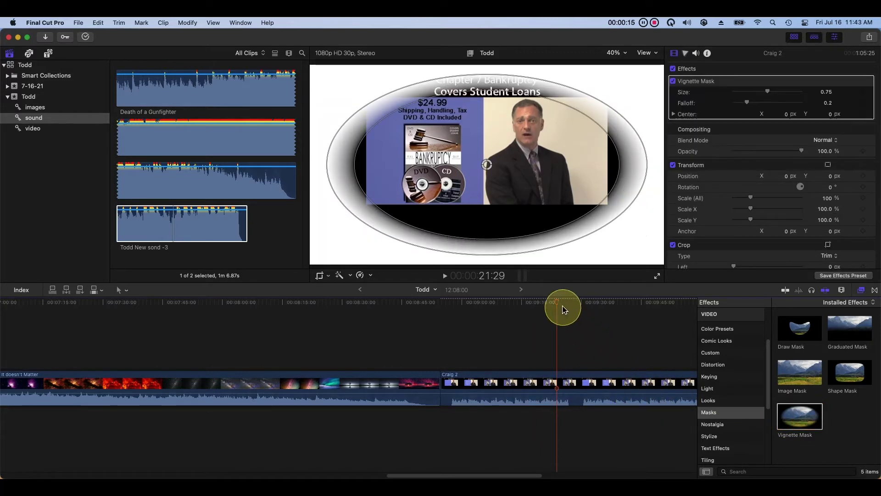
Remove all effects from the Craig 2 clip with Edit > Remove Effects.
click(566, 390)
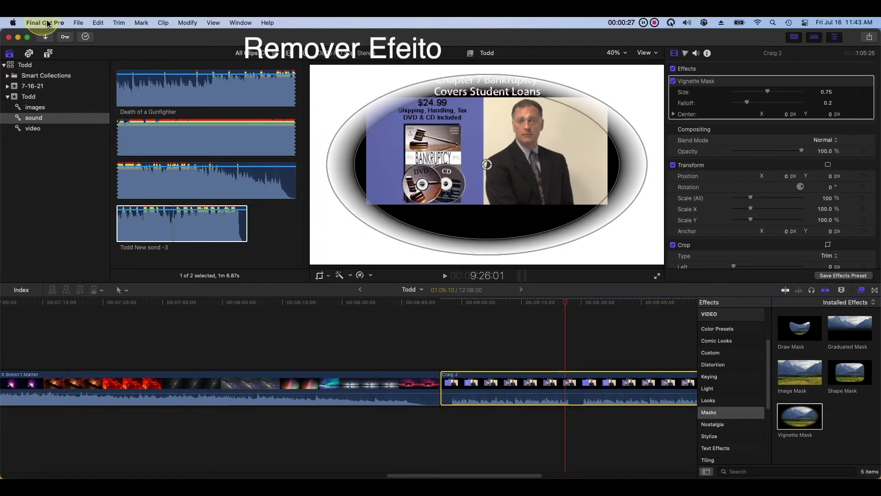
click(98, 22)
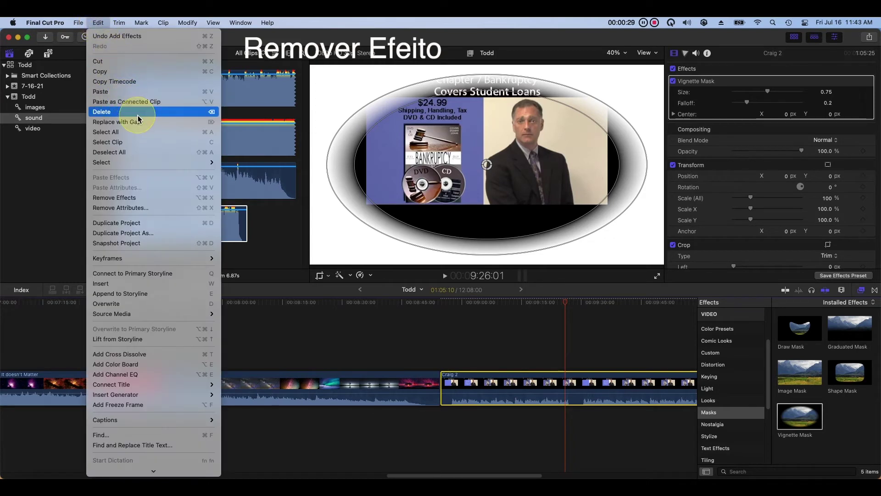
click(179, 197)
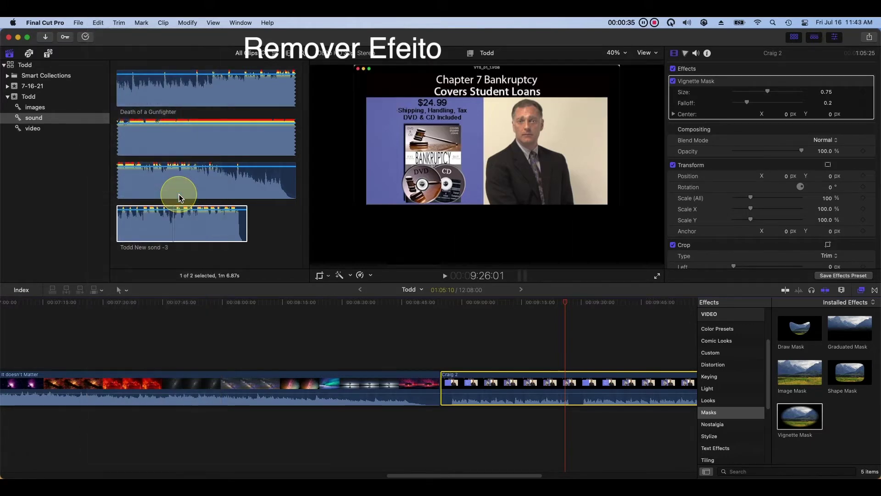
Preview the Vignette, Shape and Graduated Mask effects without applying them.
click(786, 409)
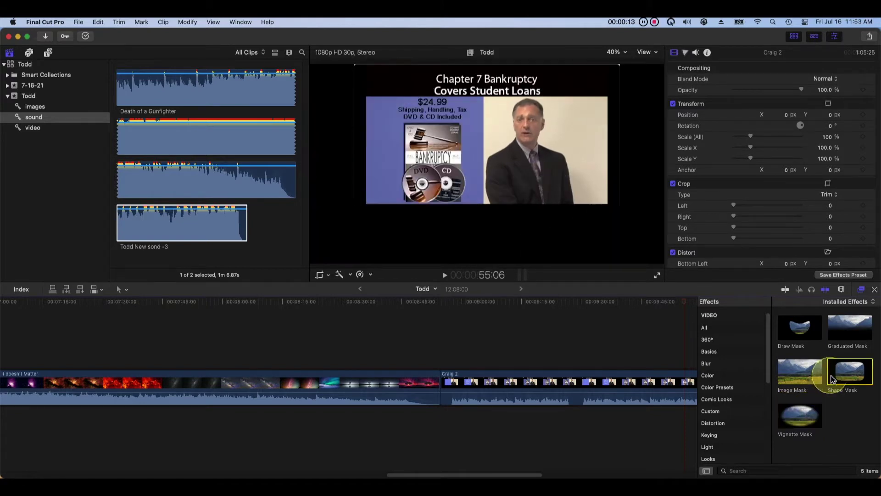
click(845, 372)
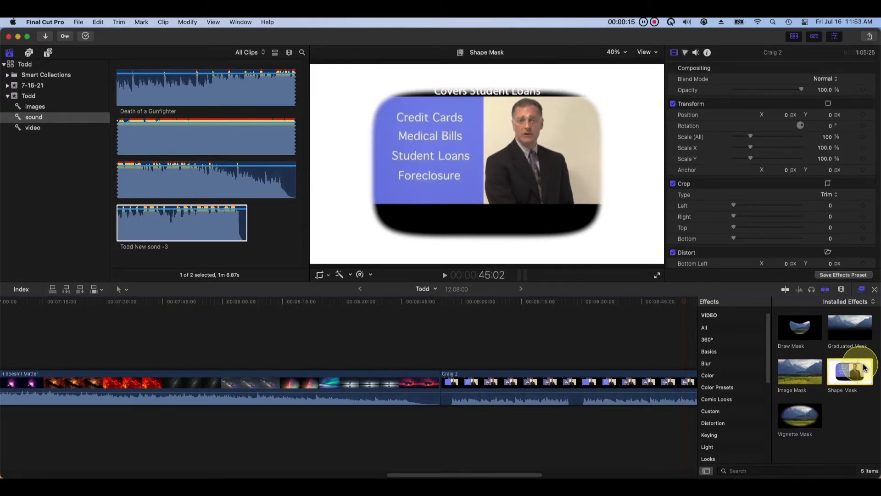
click(852, 327)
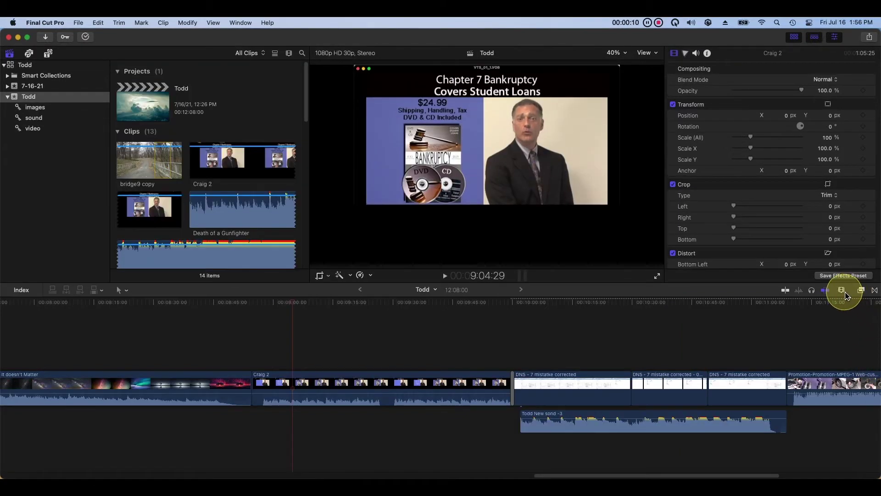
Try each clip display style, increase clip height, and settle on waveforms with filmstrip thumbnails.
click(843, 290)
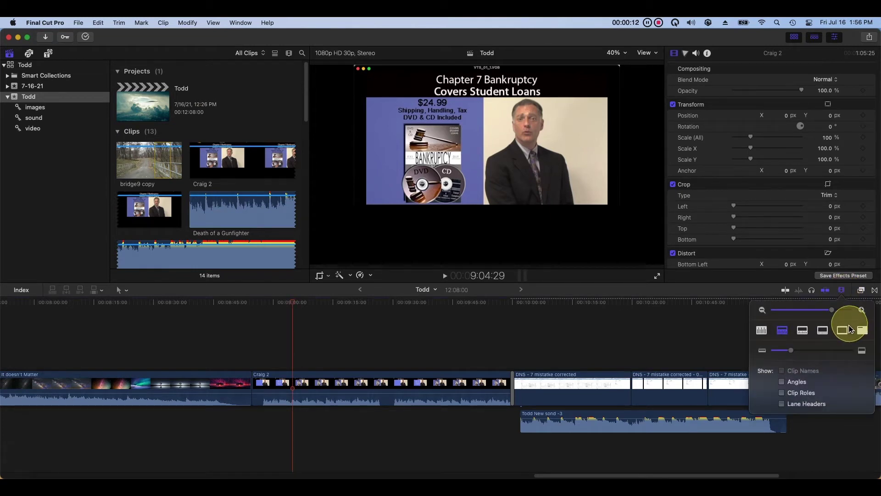
click(843, 330)
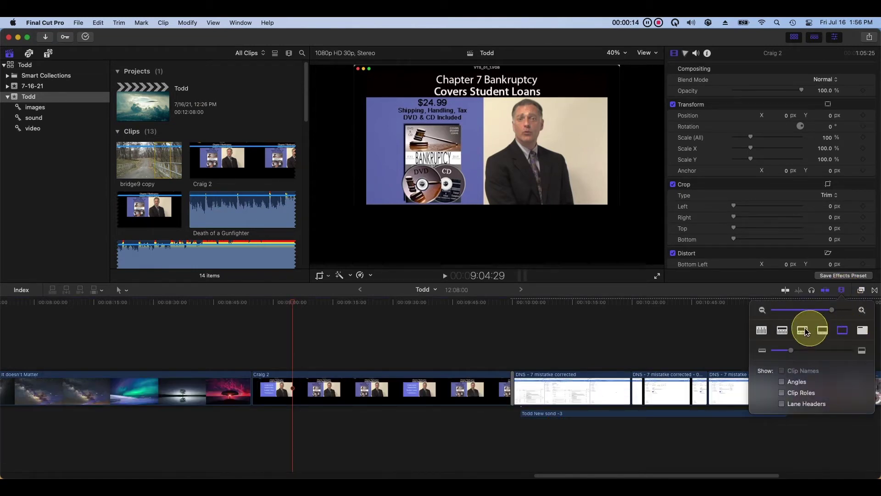
click(763, 331)
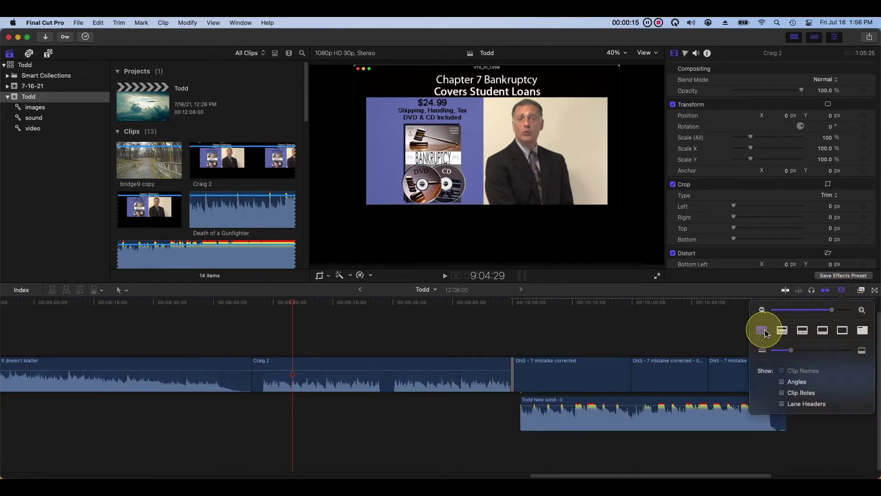
click(788, 336)
click(803, 333)
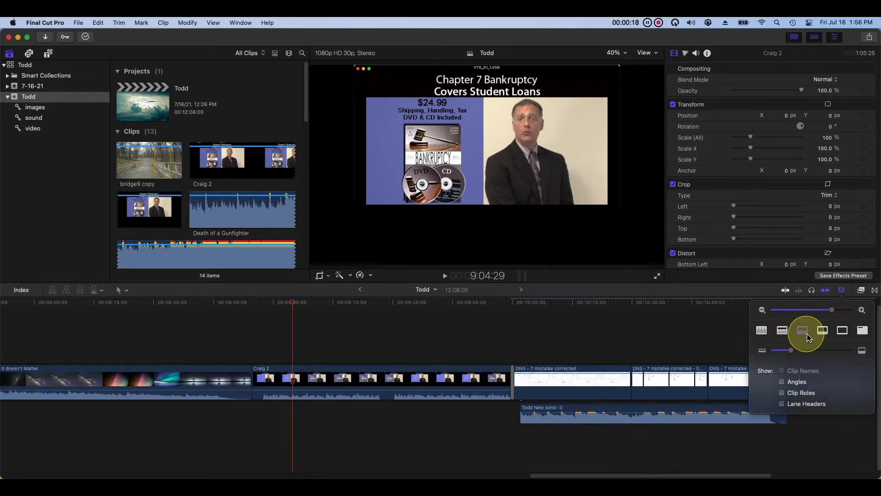
click(823, 332)
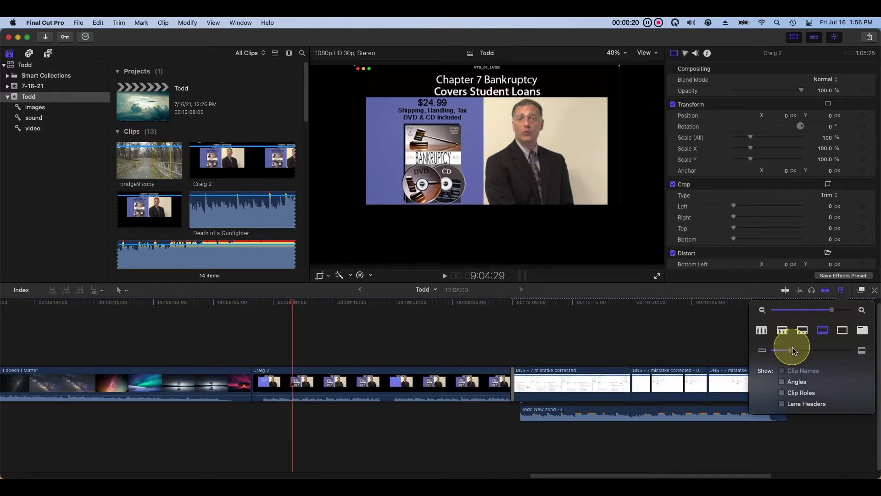
mouse_move(792, 351)
mouse_down()
mouse_move(823, 362)
mouse_move(813, 355)
mouse_up()
click(783, 331)
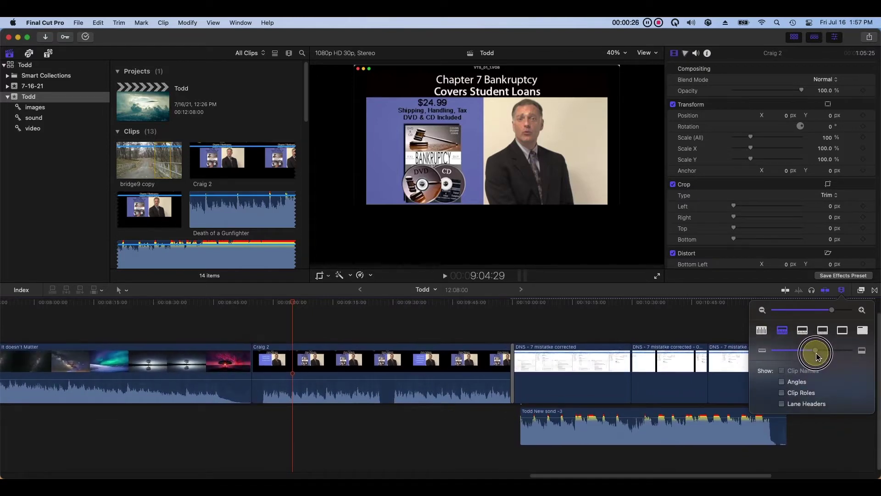
Zoom the viewer from 40% up to 75% using View > Zoom In repeatedly.
click(213, 23)
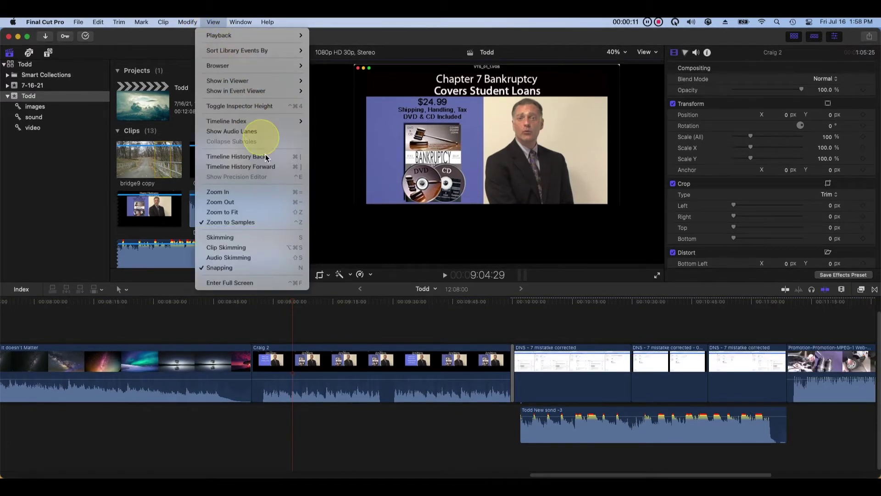
click(276, 190)
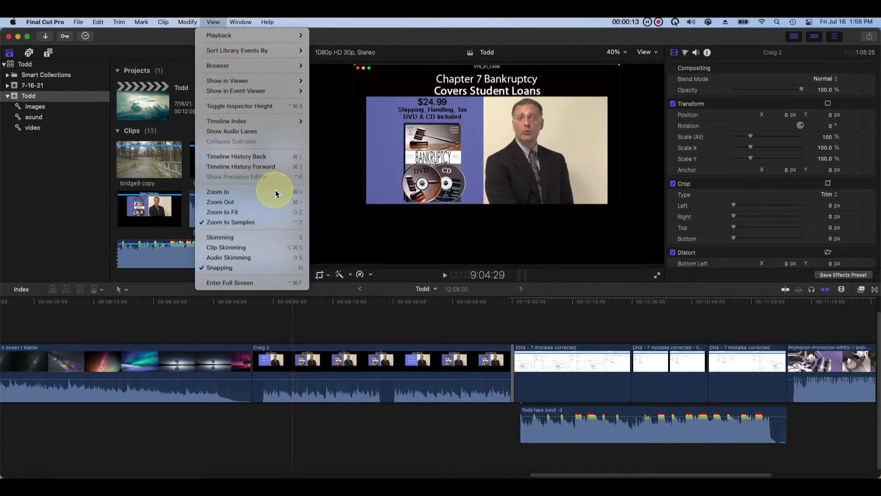
click(204, 22)
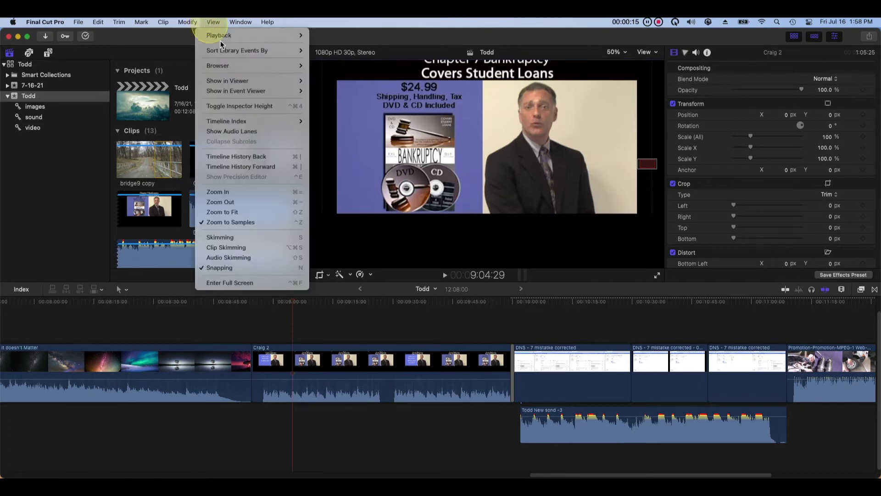
click(252, 192)
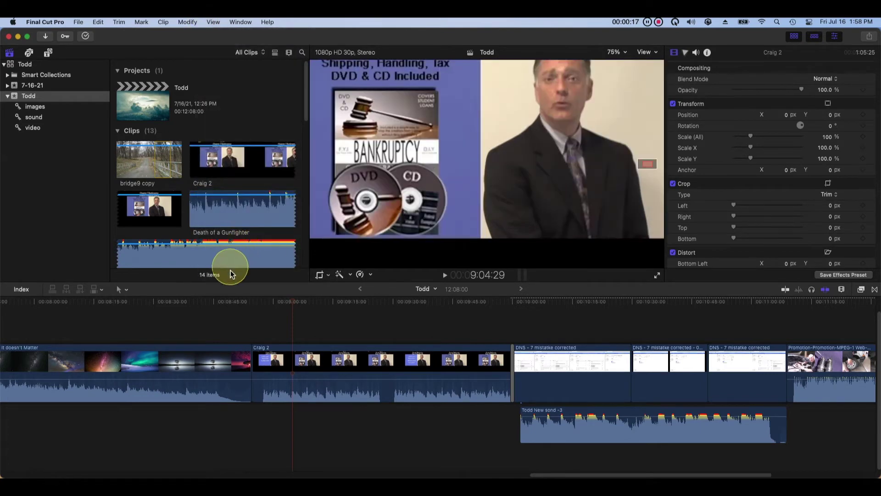
click(213, 21)
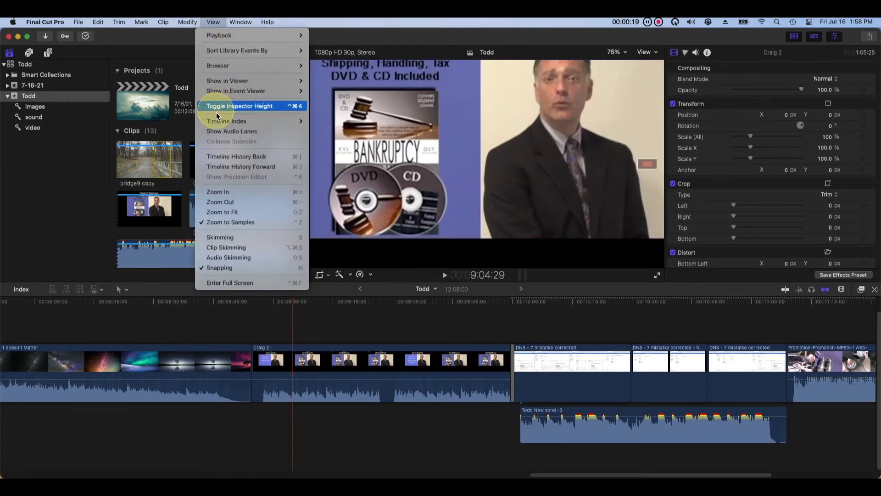
click(277, 190)
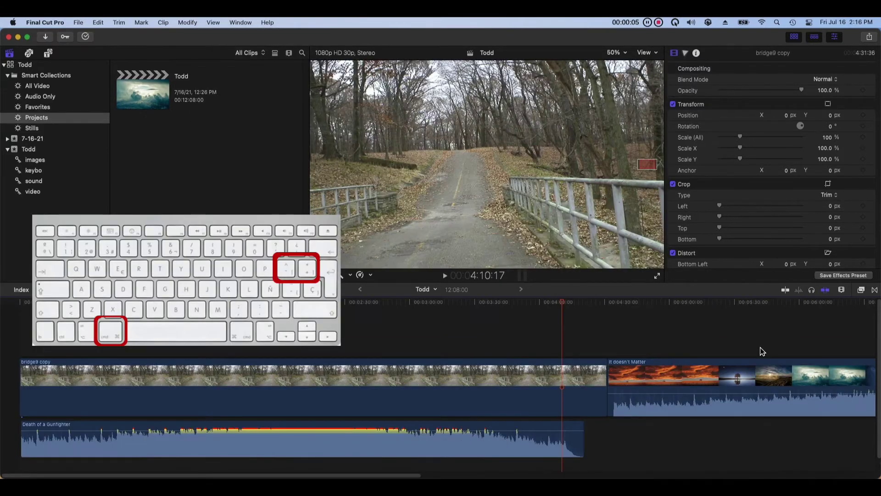
Zoom the timeline out two levels to see the whole project, then back in two levels.
key(super+minus)
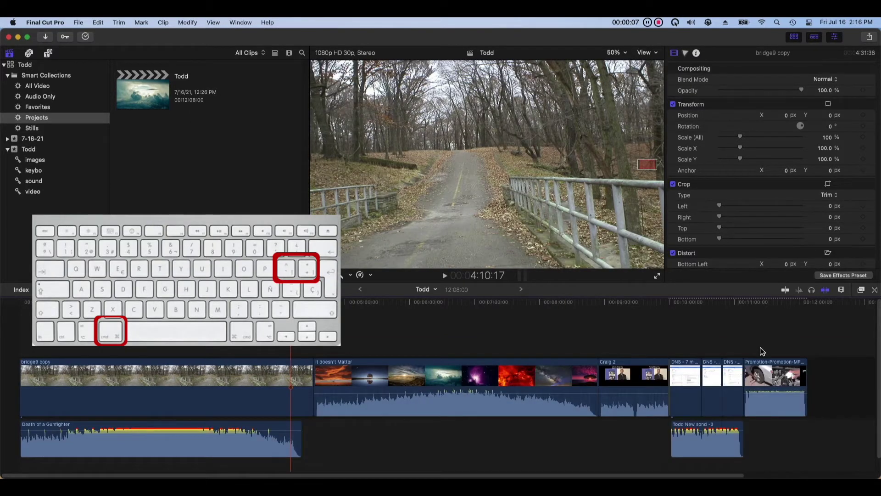
key(super+minus)
key(super+minus)
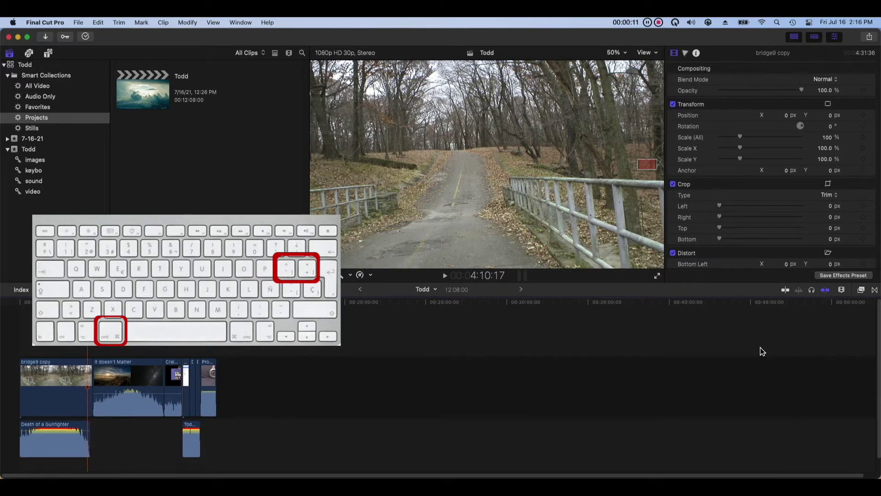
key(super+plus)
key(super+plus)
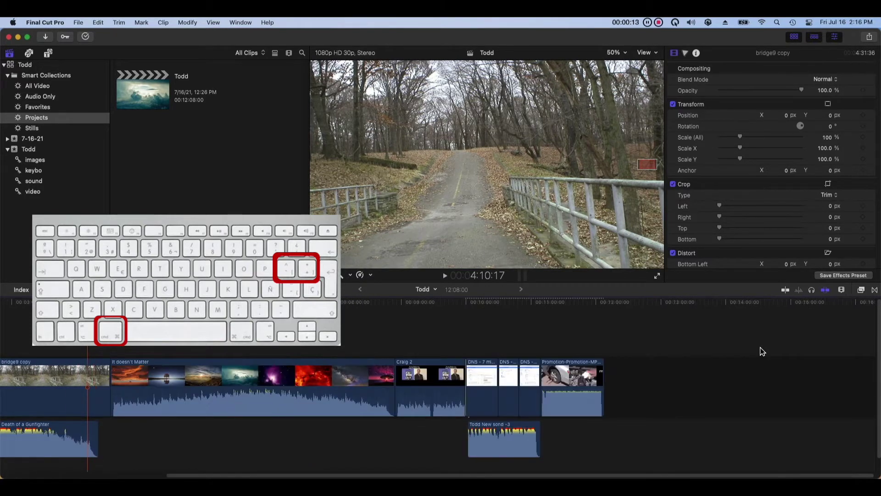
key(super+plus)
key(super+plus)
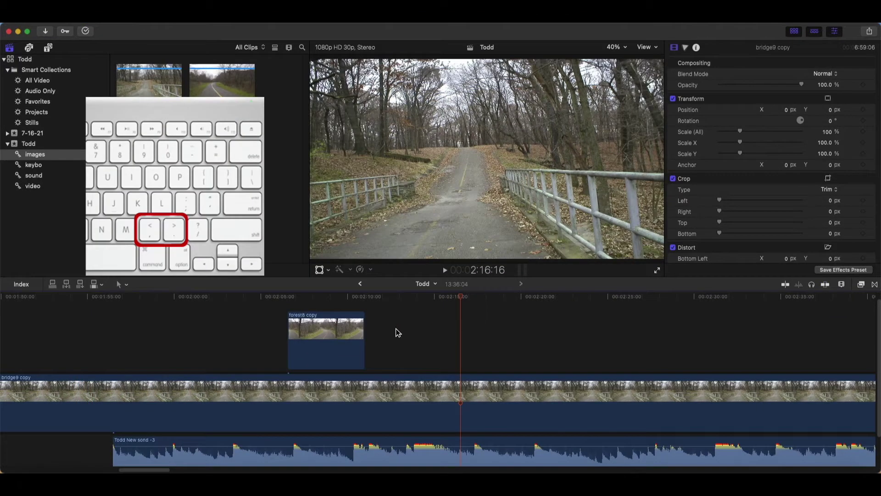
Nudge the forest8 copy clip three frames later, then three frames back earlier.
click(353, 337)
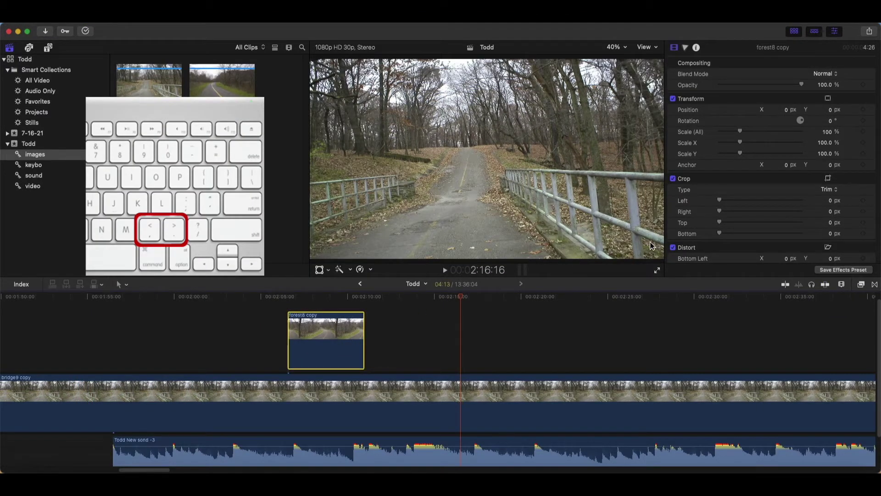
key(period)
key(period)
key(period)
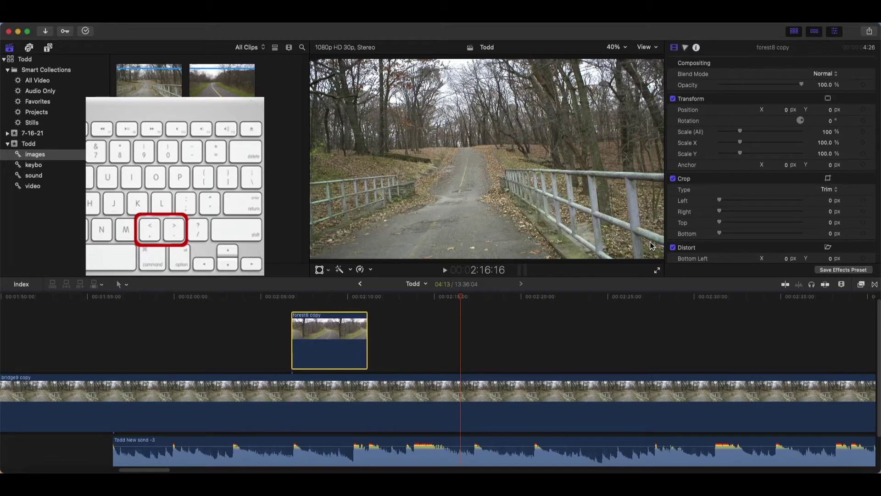
key(period)
key(period)
key(period)
key(period)
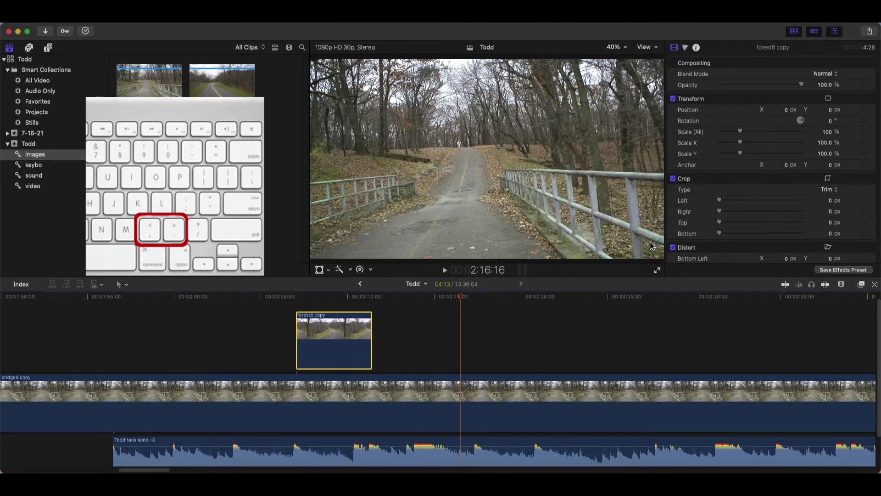
key(period)
key(period)
key(comma)
key(comma)
key(comma)
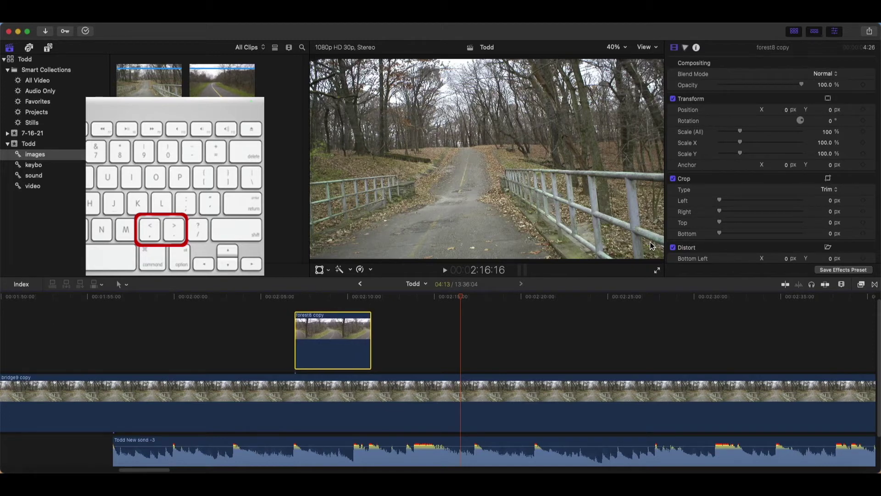
key(comma)
key(comma)
key(comma)
key(comma)
key(comma)
key(comma)
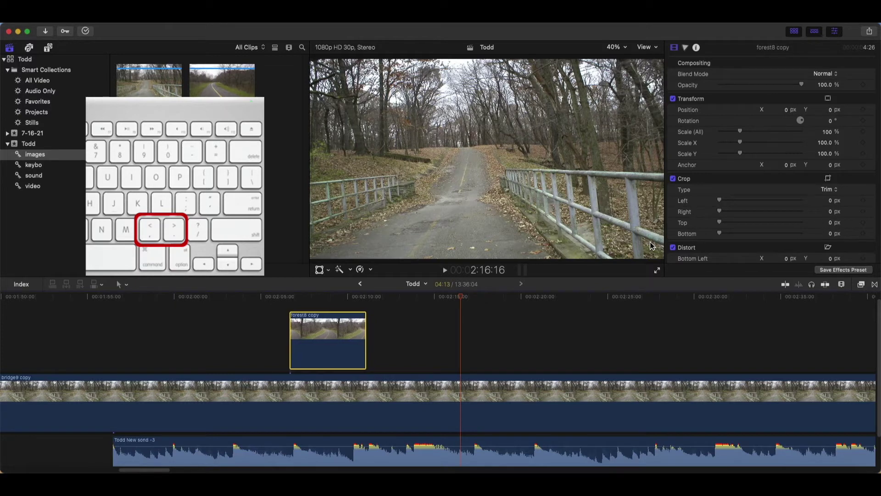
key(comma)
key(comma)
key(comma)
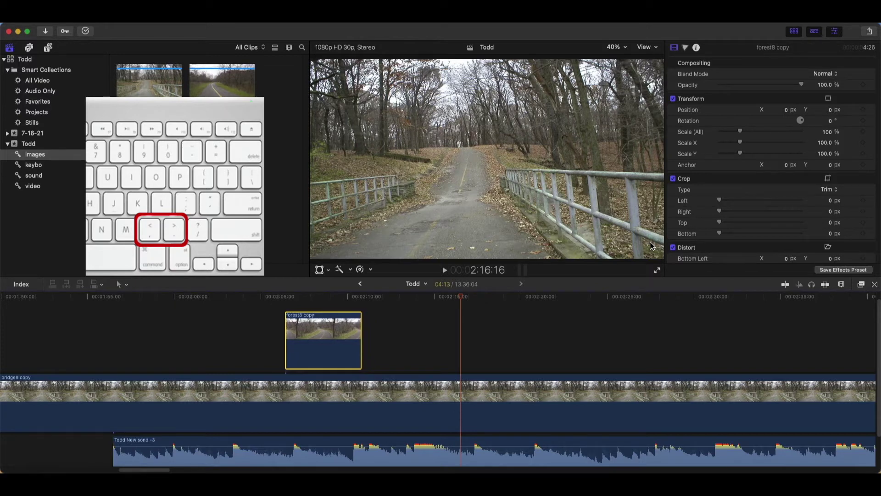
Nudge the Todd New sond -3 music clip four frames earlier, then two frames later.
click(601, 444)
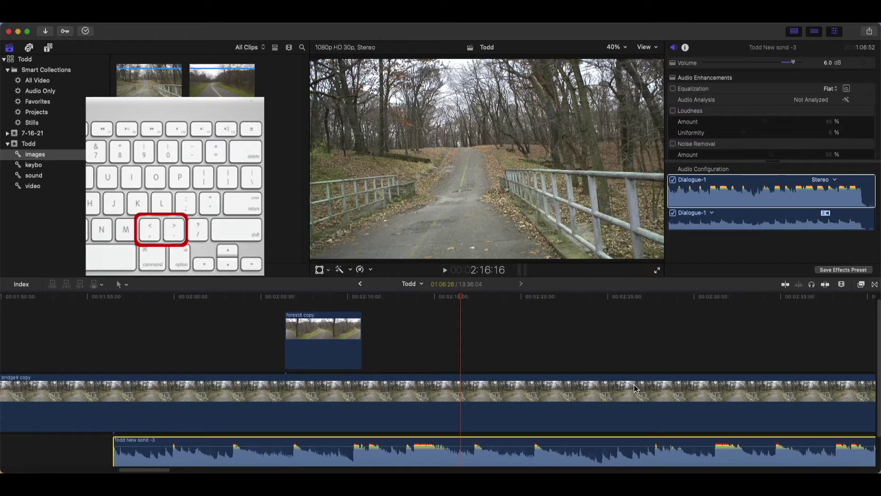
key(comma)
key(comma)
key(comma)
key(comma)
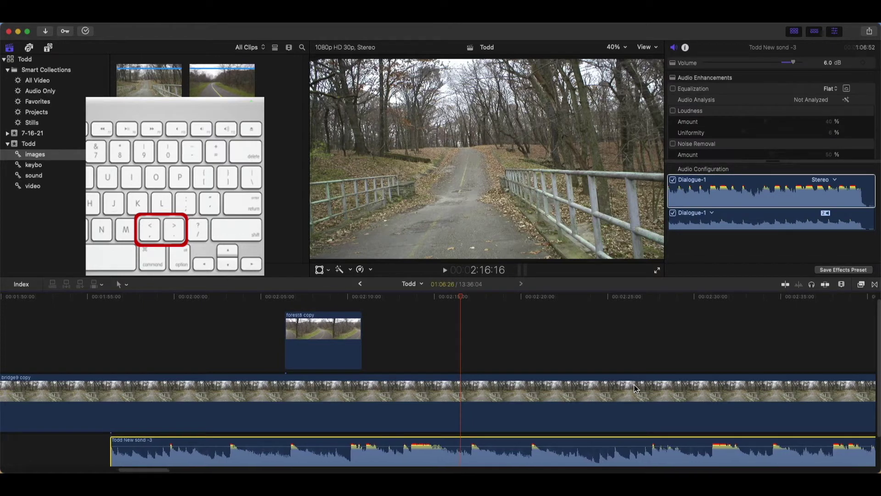
key(comma)
key(comma)
key(comma)
key(comma)
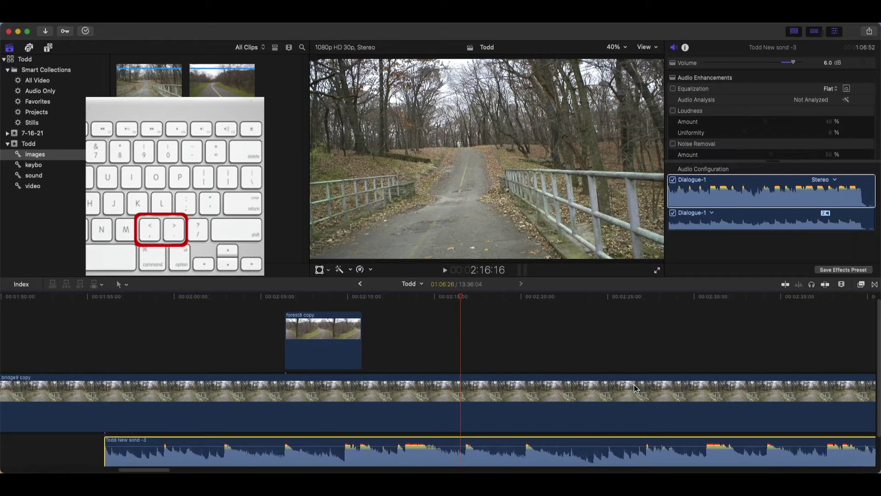
key(comma)
key(comma)
key(comma)
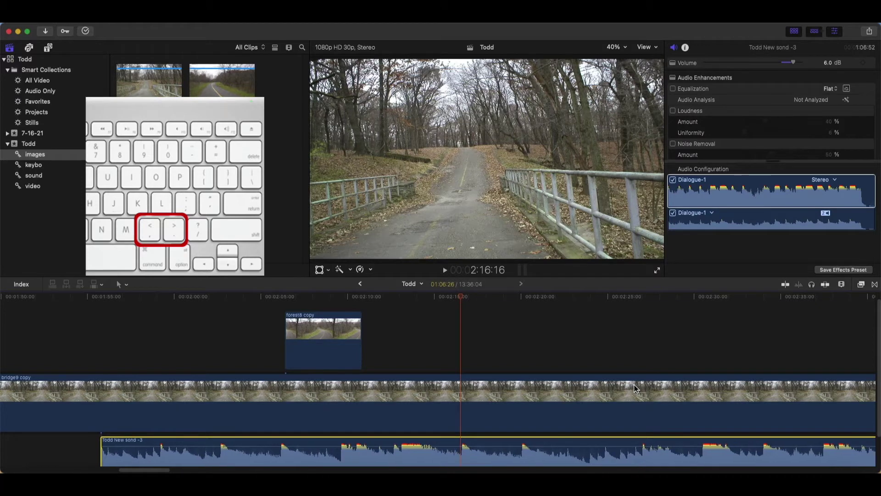
key(comma)
key(period)
key(period)
key(period)
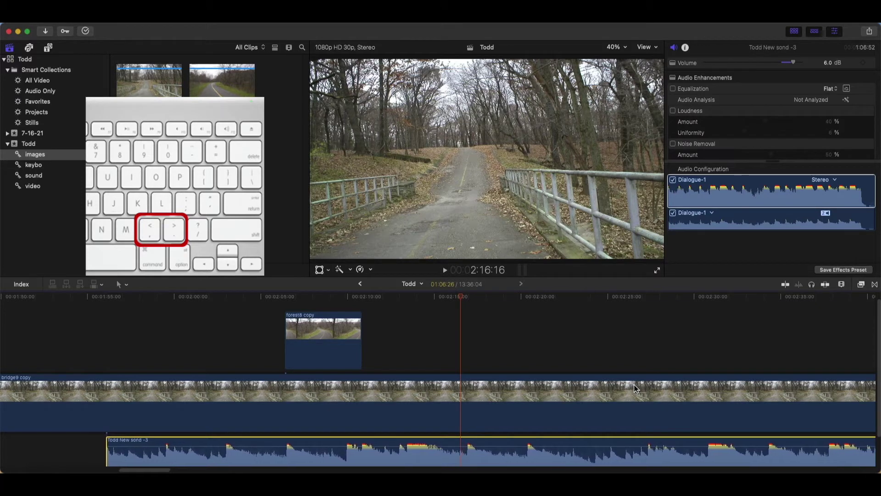
key(period)
key(period)
key(period)
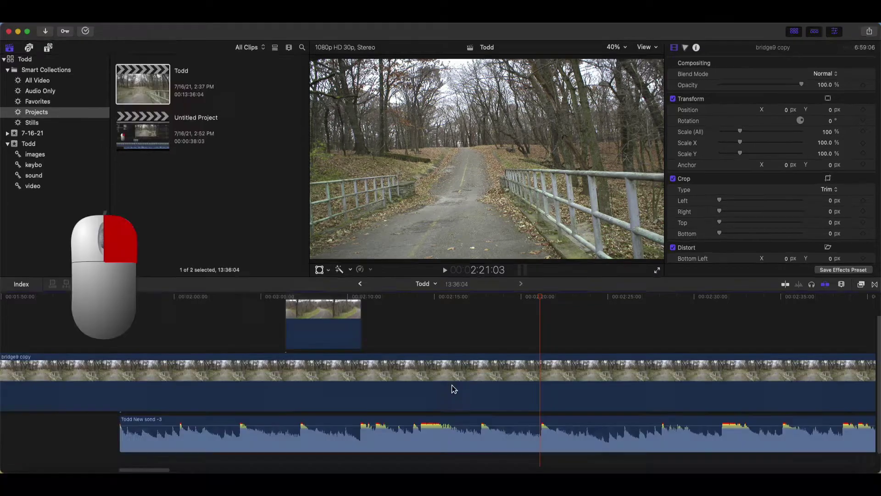
Inspect the shortcut menus of the bridge9 copy clip, the viewer and the Todd project.
click(454, 388)
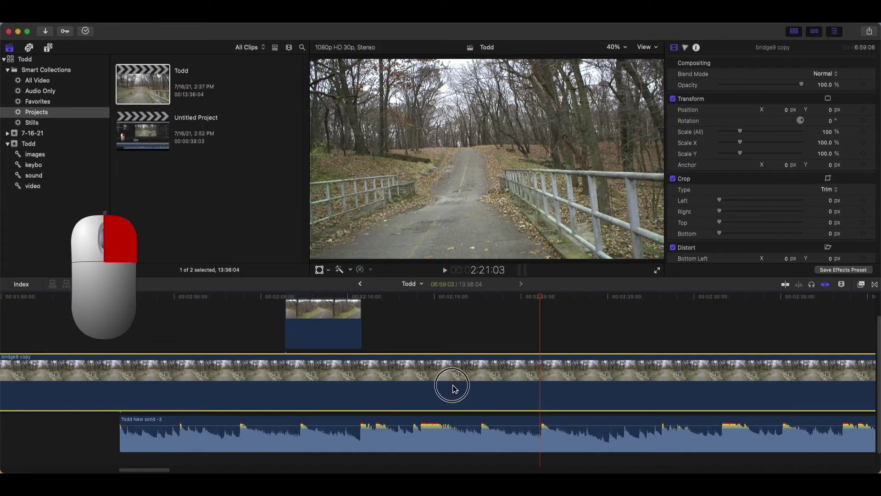
right_click(455, 389)
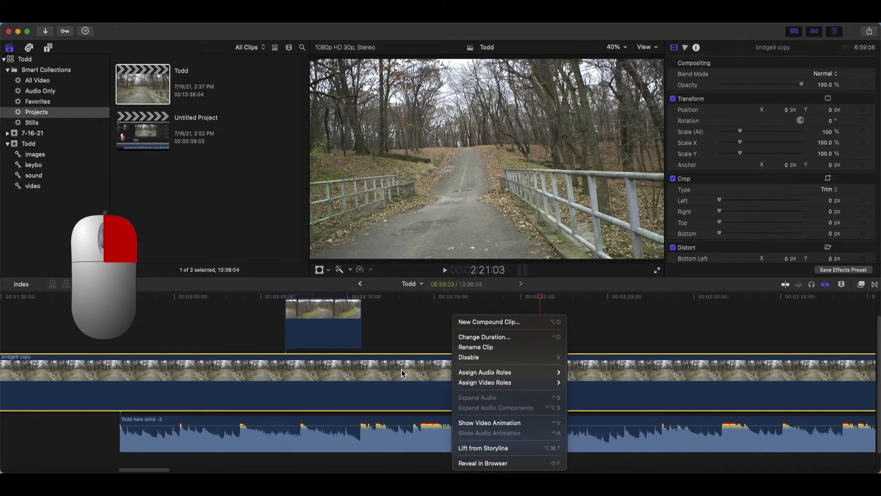
click(422, 174)
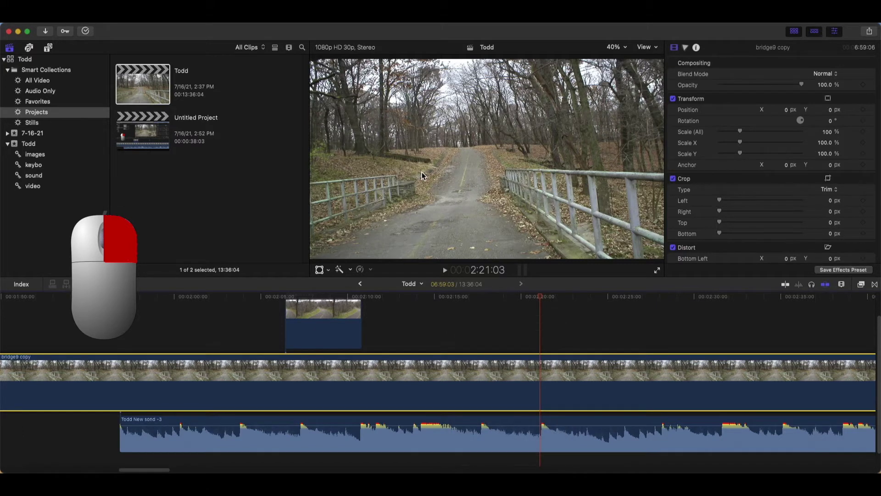
right_click(422, 175)
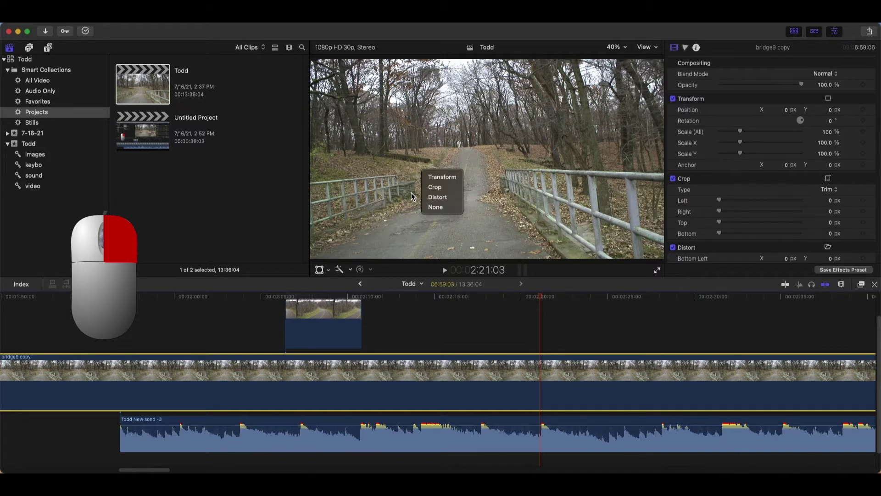
click(182, 209)
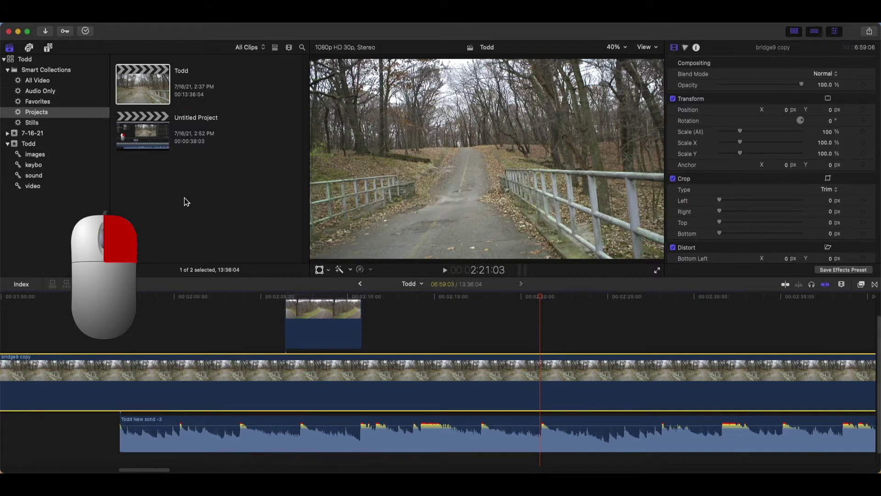
right_click(147, 90)
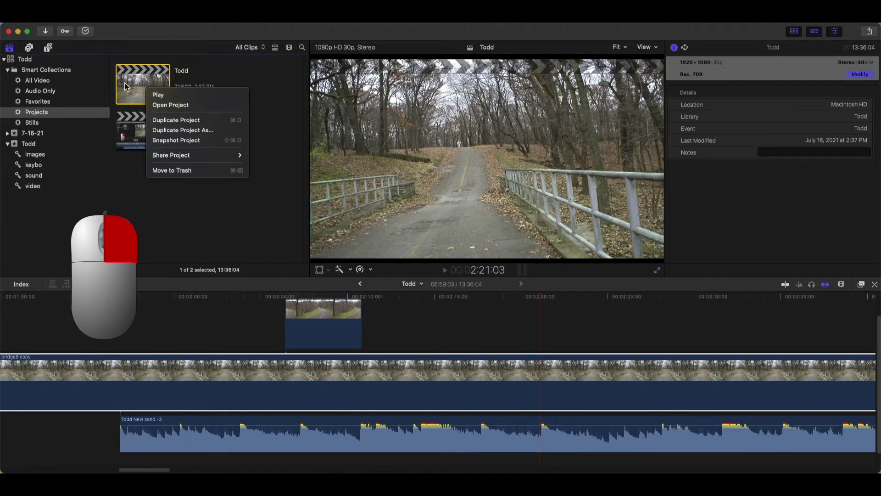
click(192, 248)
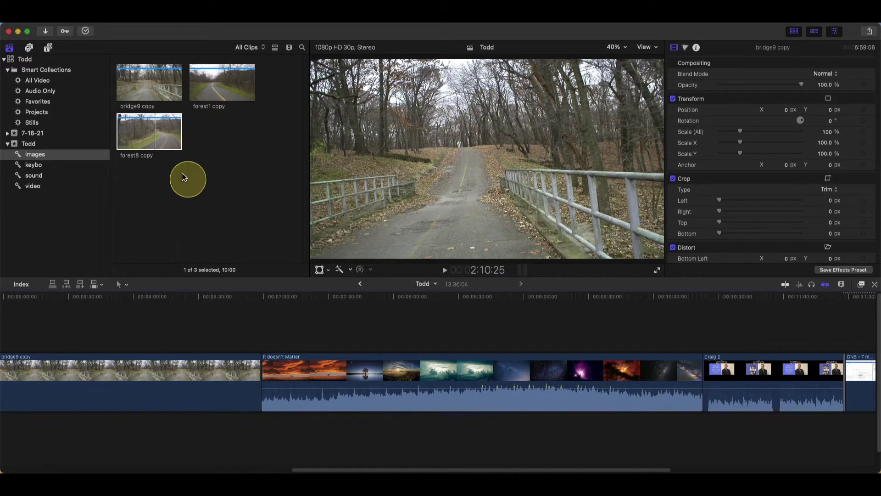
Connect forest8 copy above the storyline and add Todd New sond -3 from the sound collection.
click(155, 133)
mouse_move(155, 133)
mouse_down()
mouse_move(205, 323)
mouse_move(244, 322)
mouse_move(271, 334)
mouse_up()
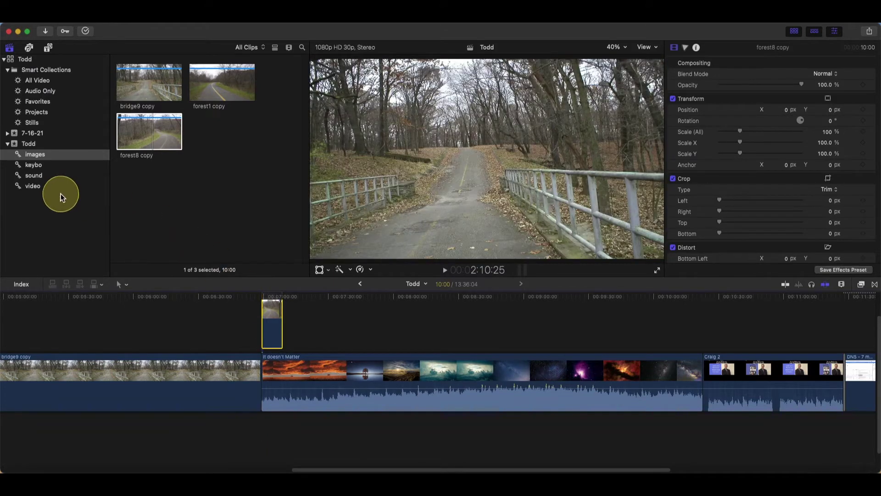
click(51, 175)
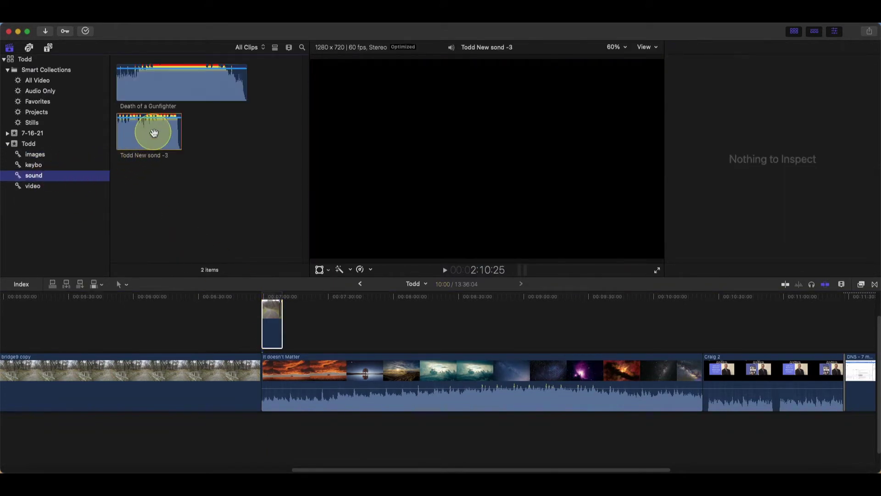
mouse_move(154, 133)
mouse_down()
mouse_move(196, 288)
mouse_move(111, 436)
mouse_up()
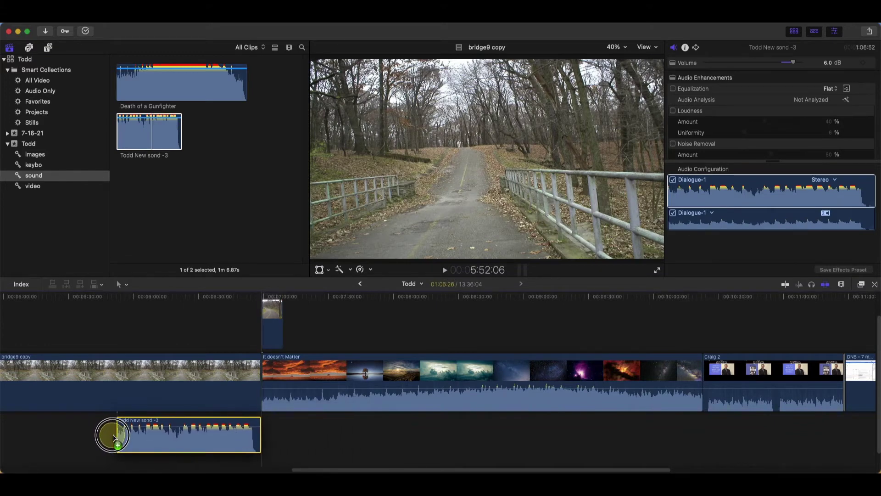
click(812, 286)
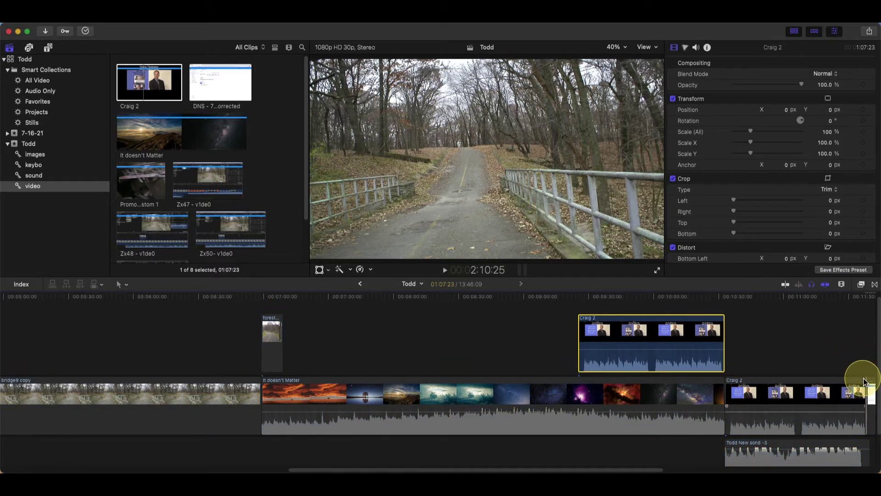
click(812, 286)
click(774, 345)
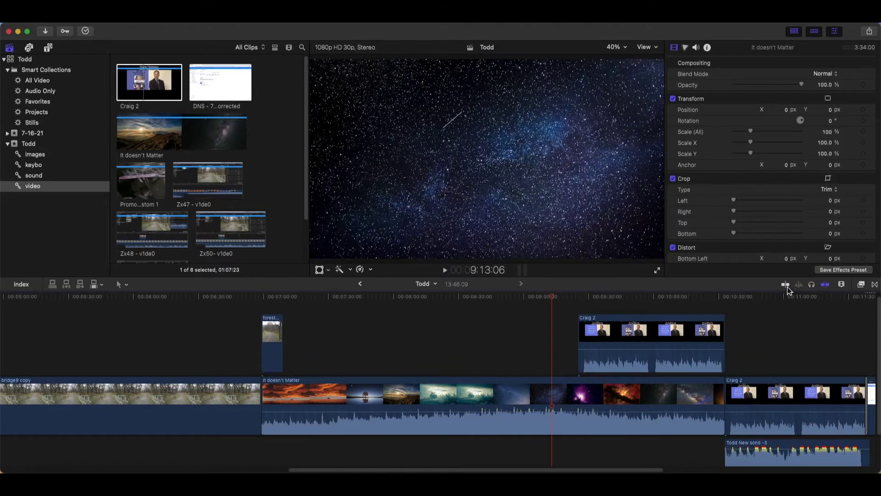
click(158, 97)
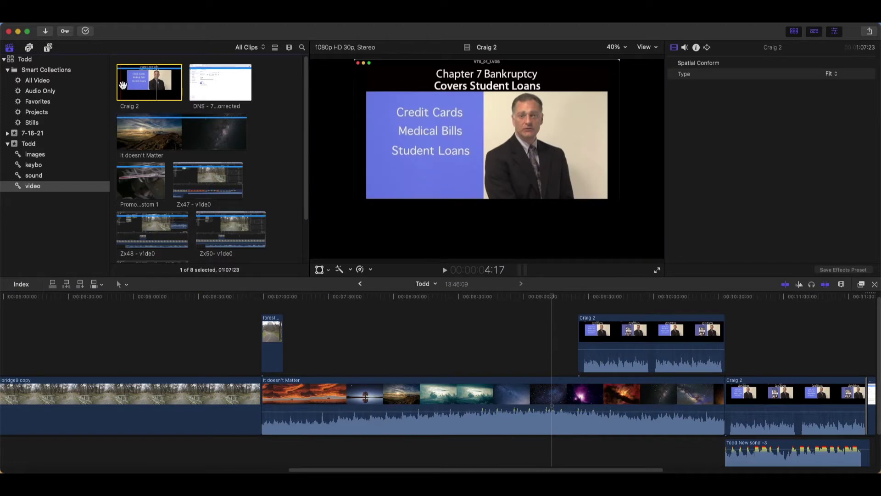
click(193, 85)
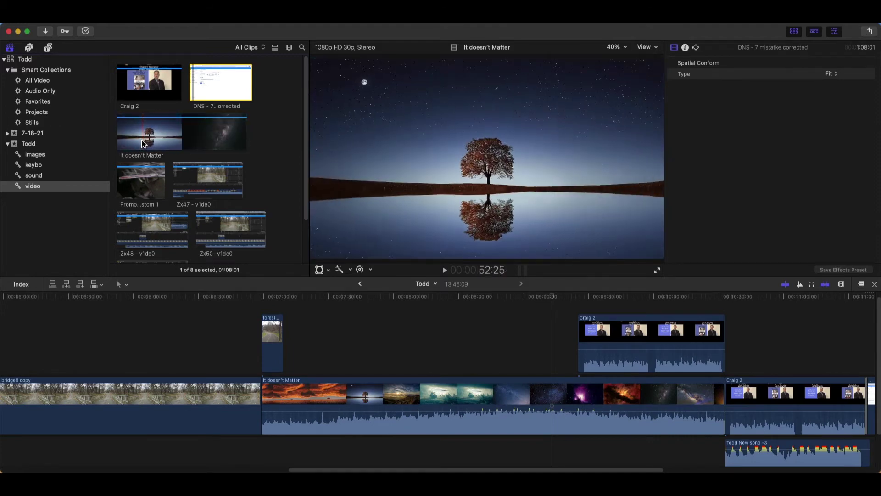
click(120, 175)
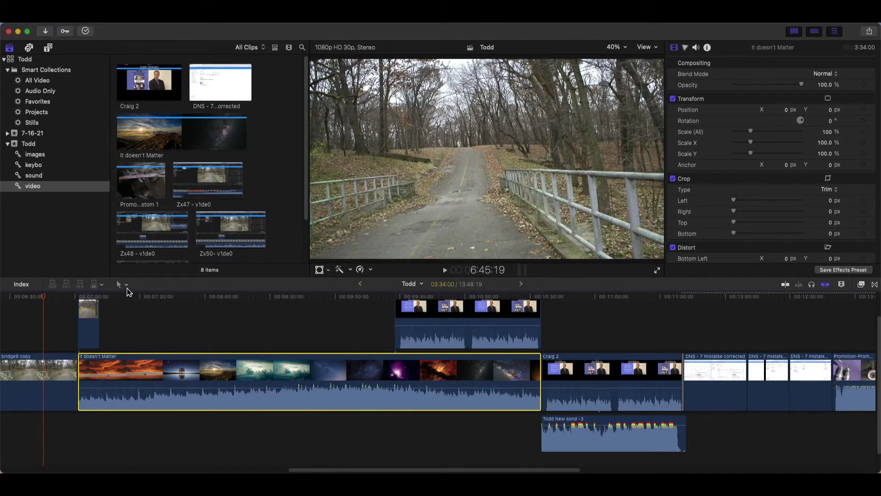
Ripple-trim bridge9 copy longer and adjust the end of It doesn't Matter, shifting later clips.
click(127, 285)
mouse_move(82, 363)
mouse_down()
mouse_move(248, 393)
mouse_move(178, 377)
mouse_move(243, 404)
mouse_move(228, 390)
mouse_move(127, 362)
mouse_move(146, 365)
mouse_up()
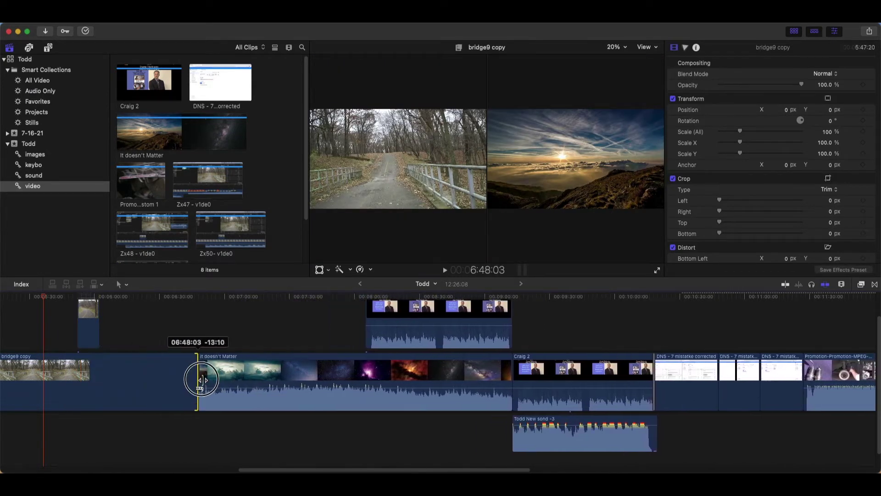
drag(146, 365, 242, 367)
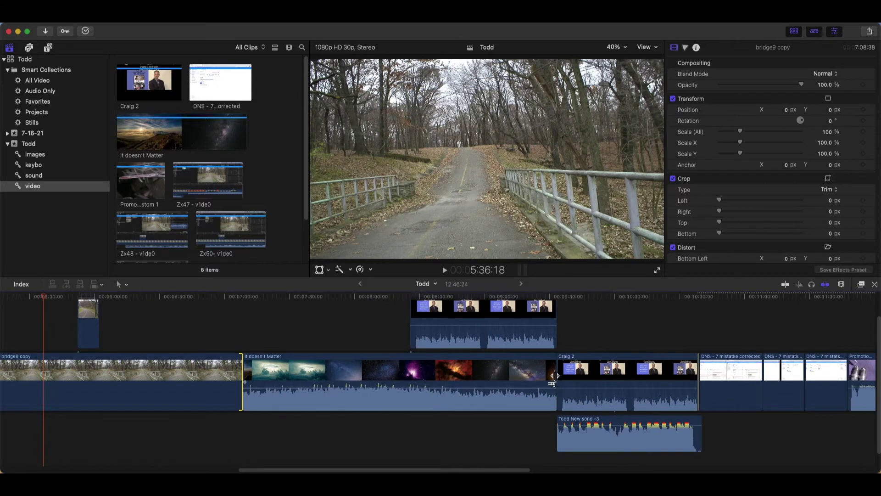
mouse_move(554, 374)
mouse_down()
mouse_move(377, 361)
mouse_move(596, 392)
mouse_up()
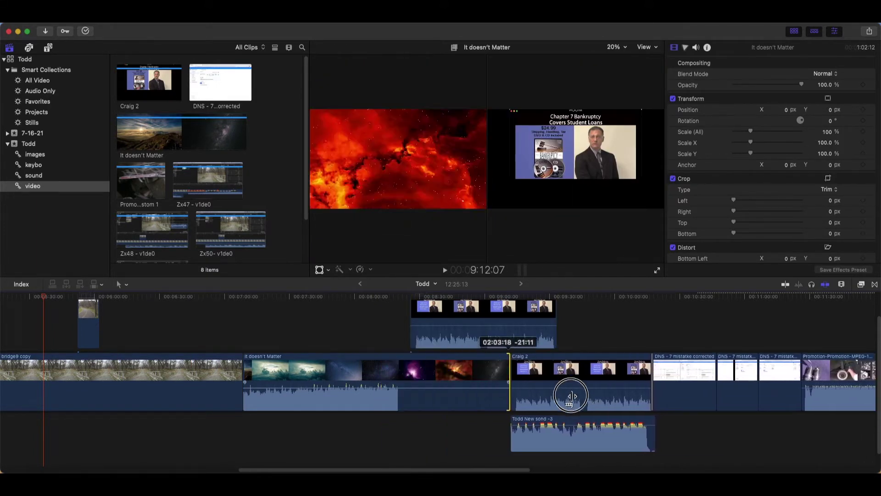
click(608, 387)
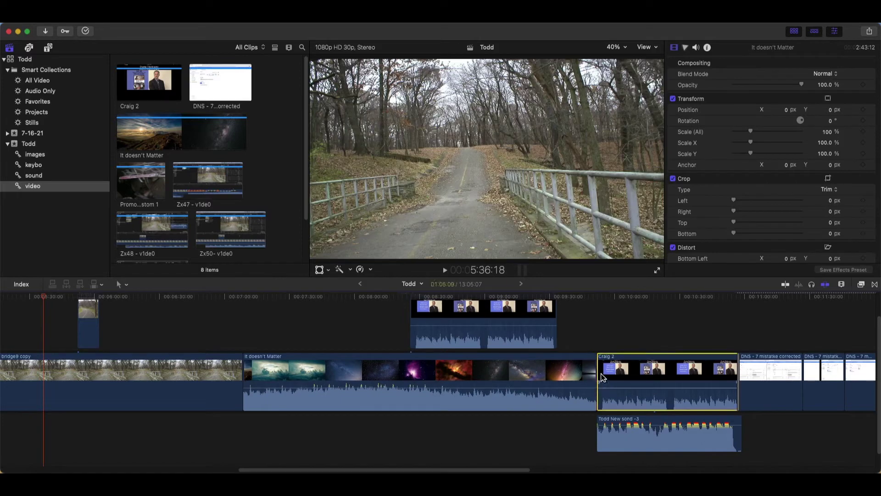
mouse_move(599, 378)
mouse_down()
mouse_move(678, 383)
mouse_move(532, 377)
mouse_up()
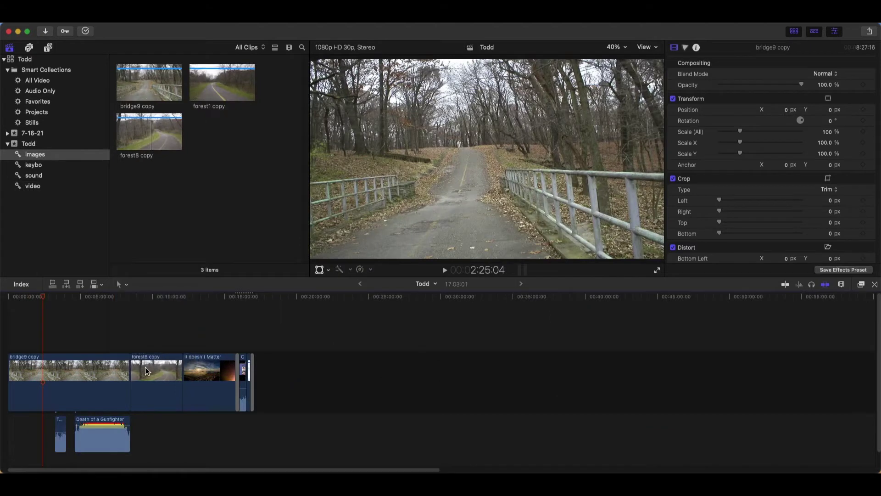
Ripple-trim forest8 copy longer and pull bridge9 copy's end shorter.
click(145, 368)
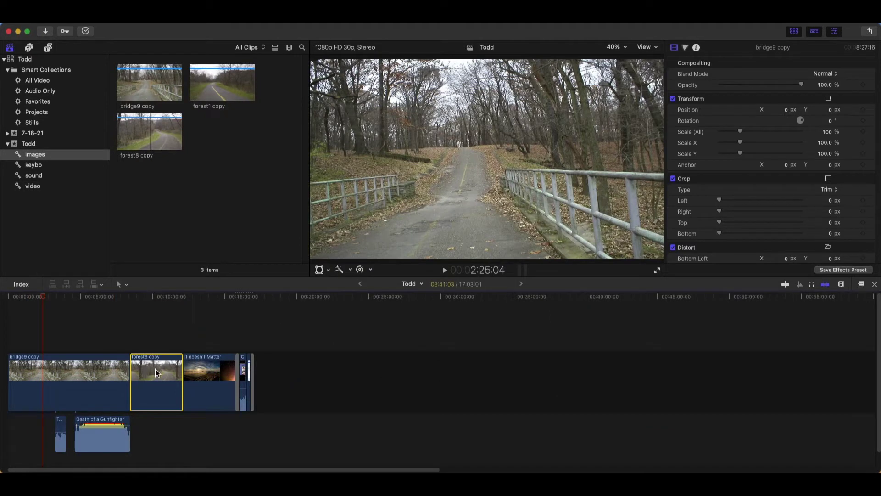
mouse_move(181, 371)
mouse_down()
mouse_move(381, 409)
mouse_move(219, 379)
mouse_move(342, 378)
mouse_up()
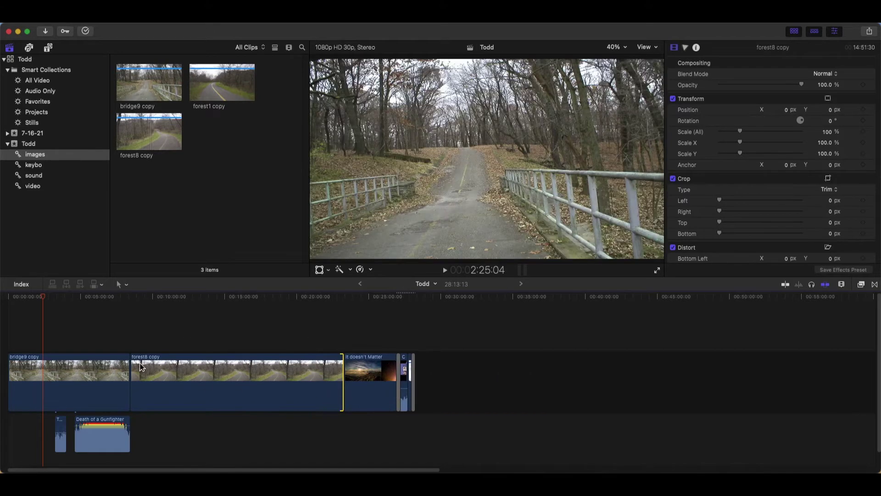
mouse_move(135, 371)
mouse_down()
mouse_move(103, 360)
mouse_move(235, 383)
mouse_up()
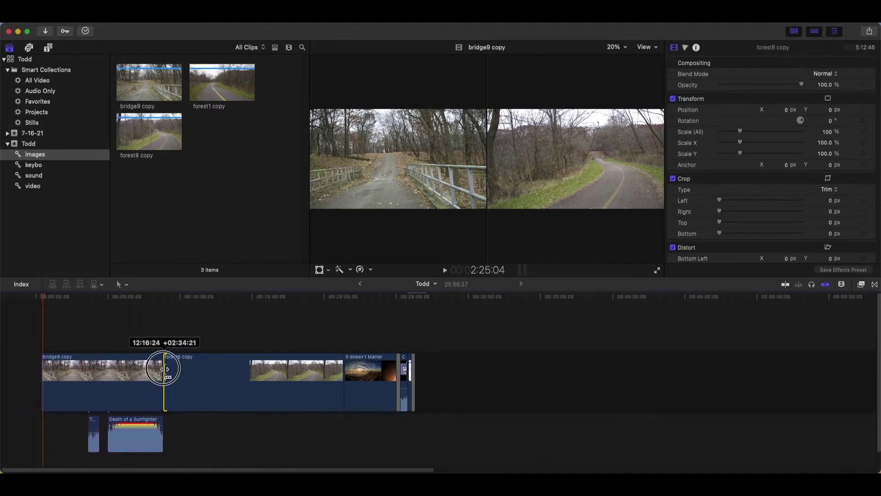
drag(234, 382, 158, 379)
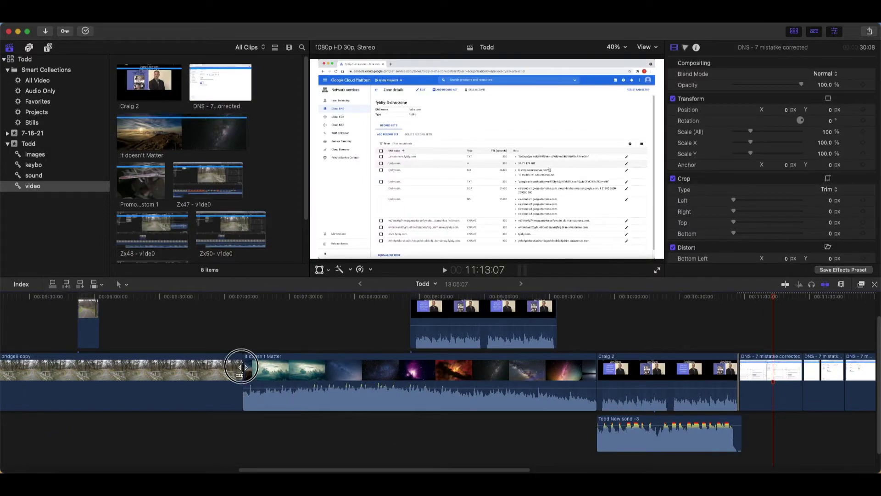
Lift bridge9 copy out of the main storyline, then put it back.
click(239, 367)
key(alt+super+Up)
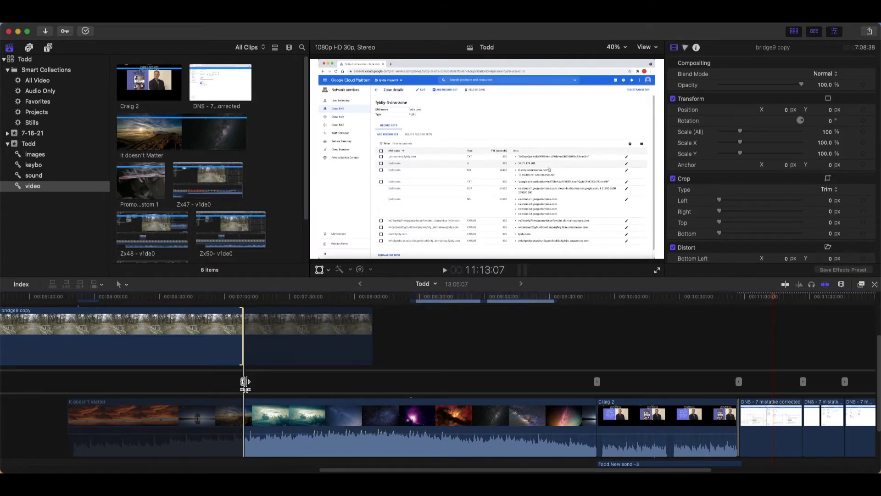
key(alt+super+Down)
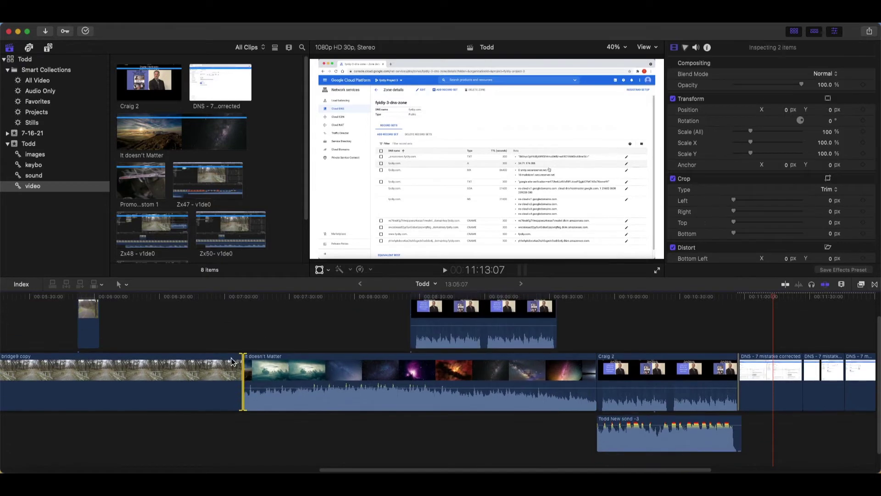
click(209, 327)
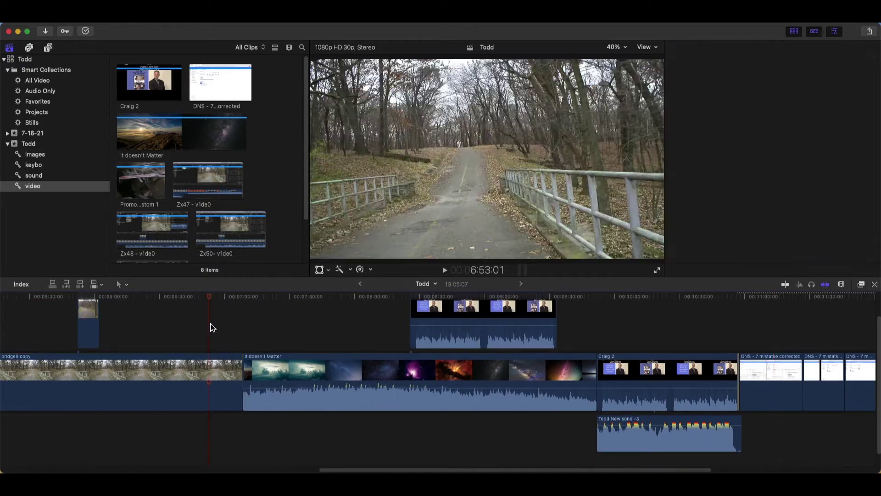
With the Trim tool, roll the bridge9 copy / It doesn't Matter cut later.
click(233, 329)
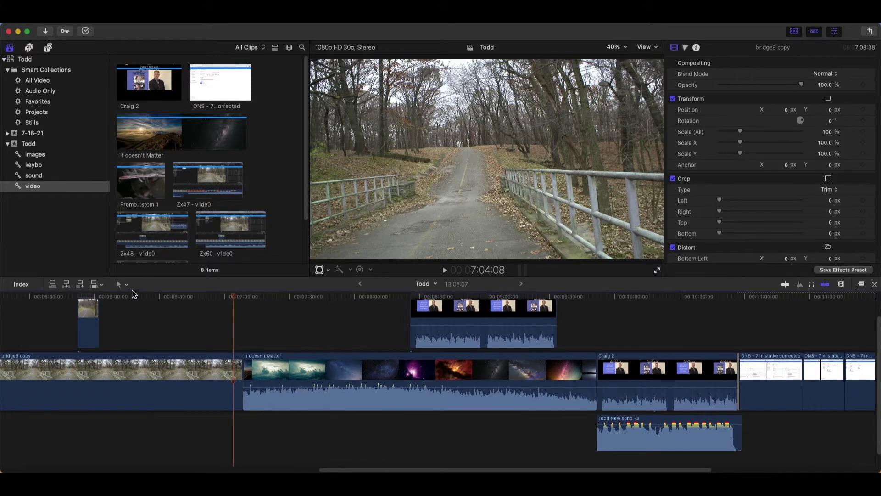
click(120, 284)
click(133, 312)
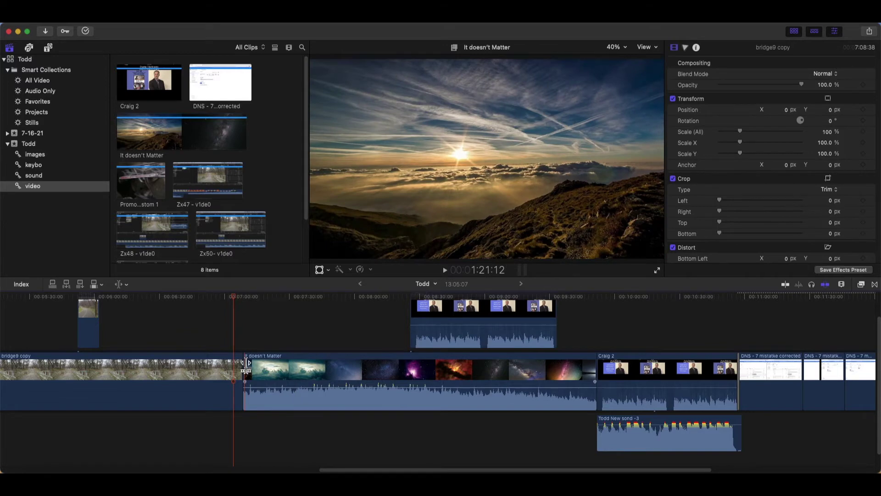
mouse_move(246, 365)
mouse_down()
mouse_move(504, 393)
mouse_move(205, 354)
mouse_move(78, 349)
mouse_move(284, 366)
mouse_up()
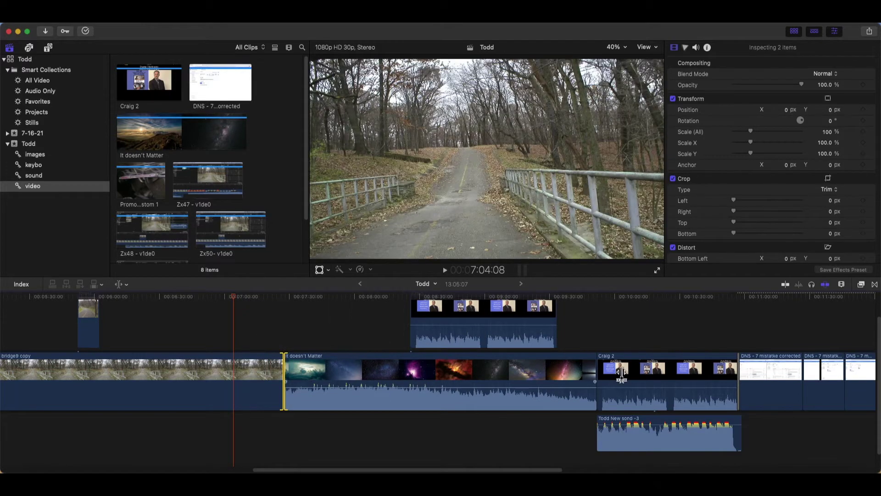
mouse_move(597, 365)
mouse_down()
mouse_move(669, 369)
mouse_move(578, 372)
mouse_move(592, 375)
mouse_up()
With the Position tool, shorten bridge9 copy and trim It doesn't Matter's start, leaving a gap.
click(120, 284)
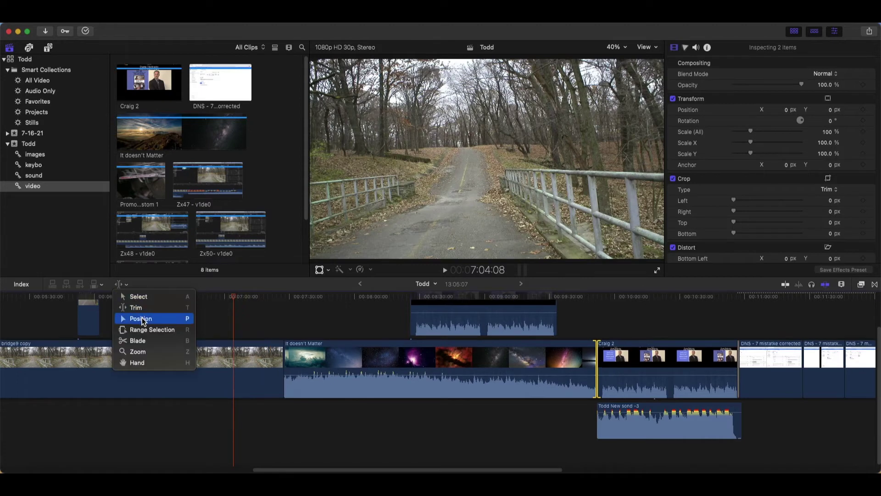
click(142, 320)
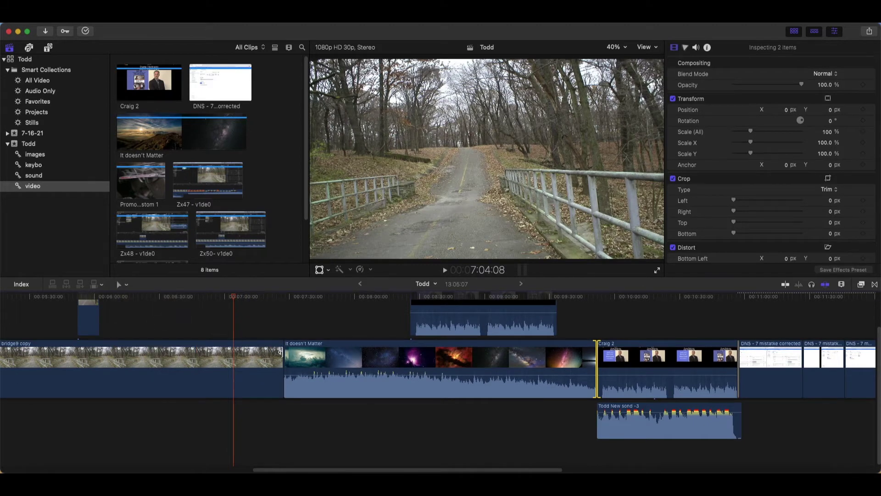
drag(281, 353, 209, 356)
click(271, 326)
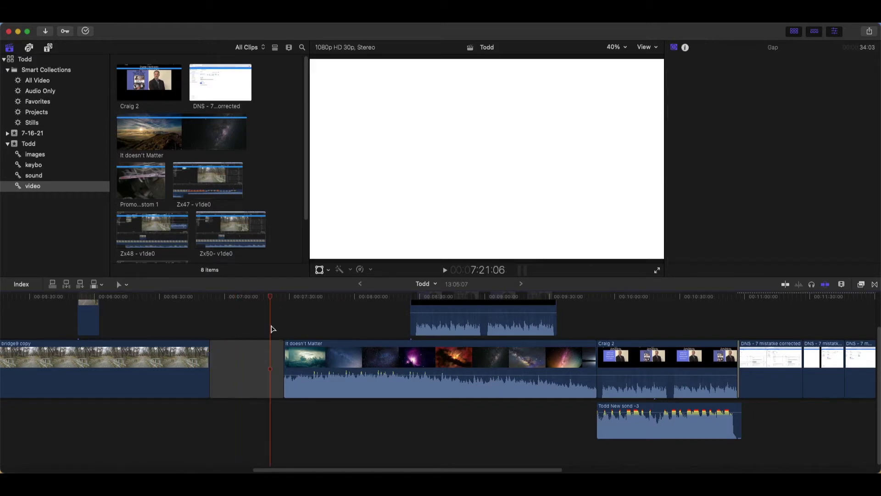
drag(287, 355, 346, 362)
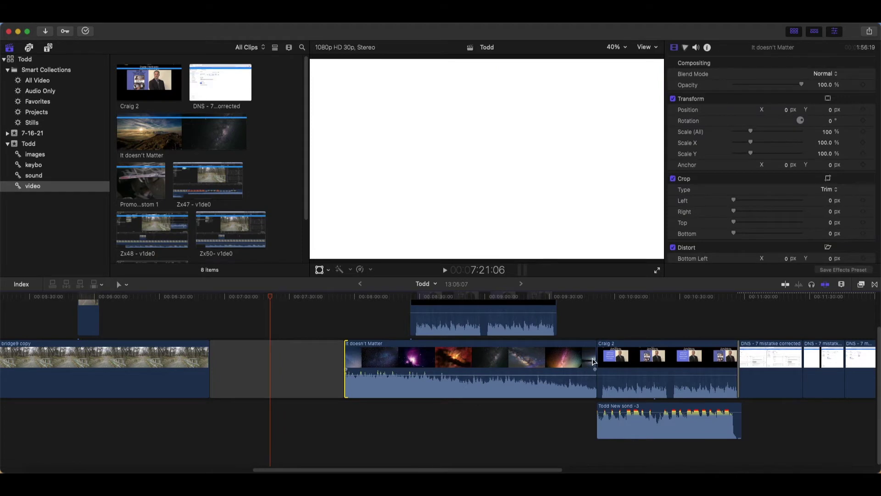
Trim and restore It doesn't Matter's end and Craig 2's start, then extend bridge9 copy to close the gap.
drag(596, 357, 472, 360)
drag(597, 363, 660, 358)
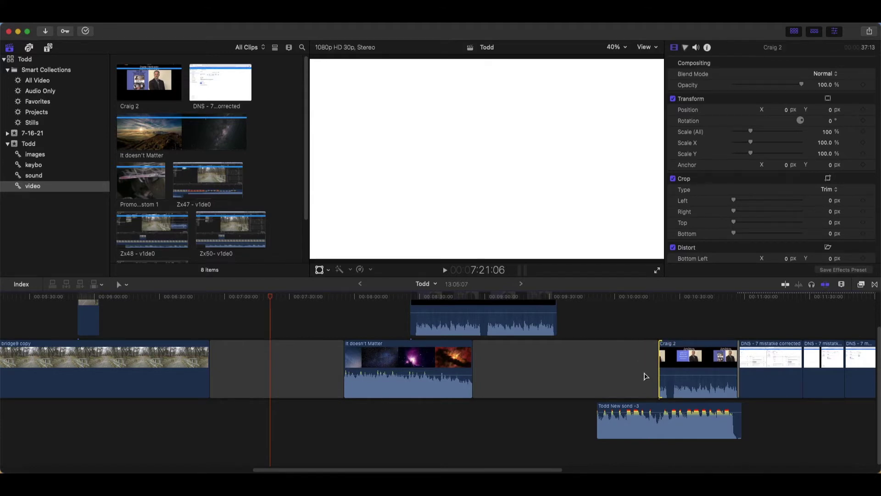
drag(661, 365, 584, 369)
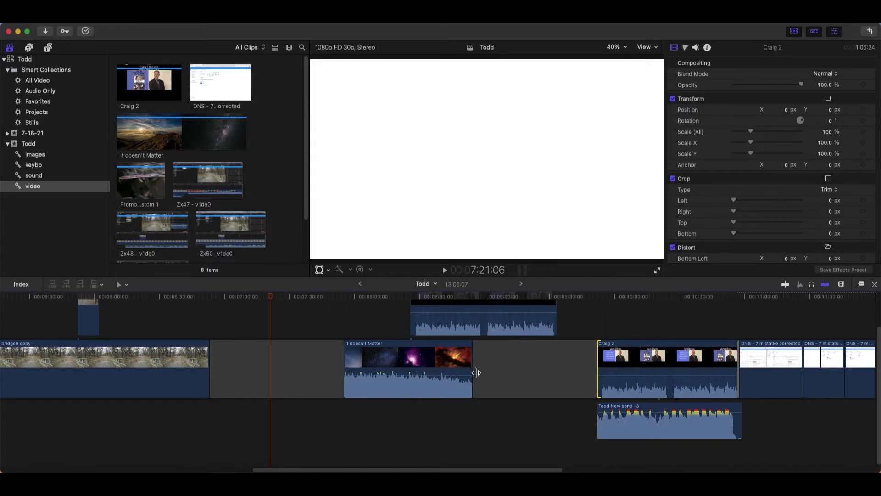
drag(476, 372, 582, 382)
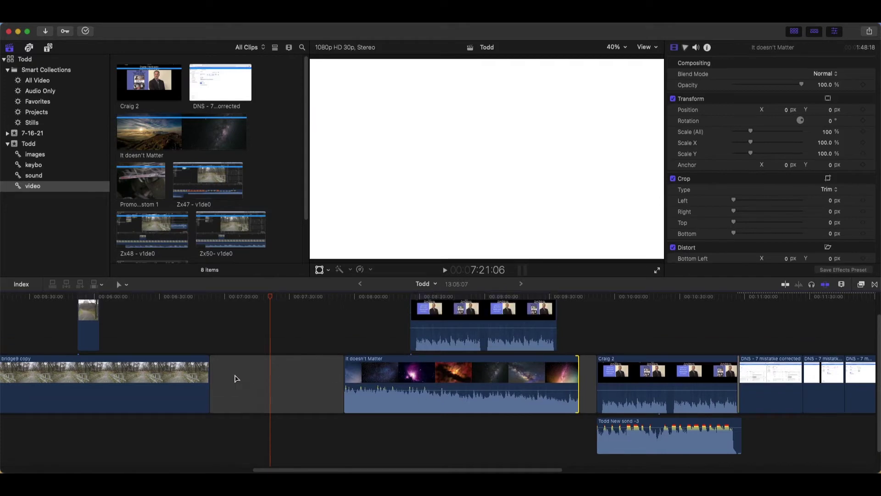
drag(209, 375, 353, 391)
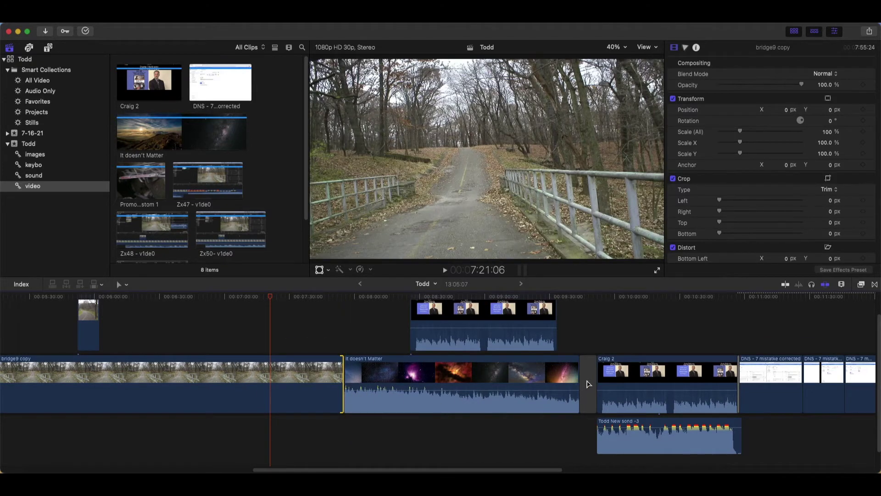
click(602, 372)
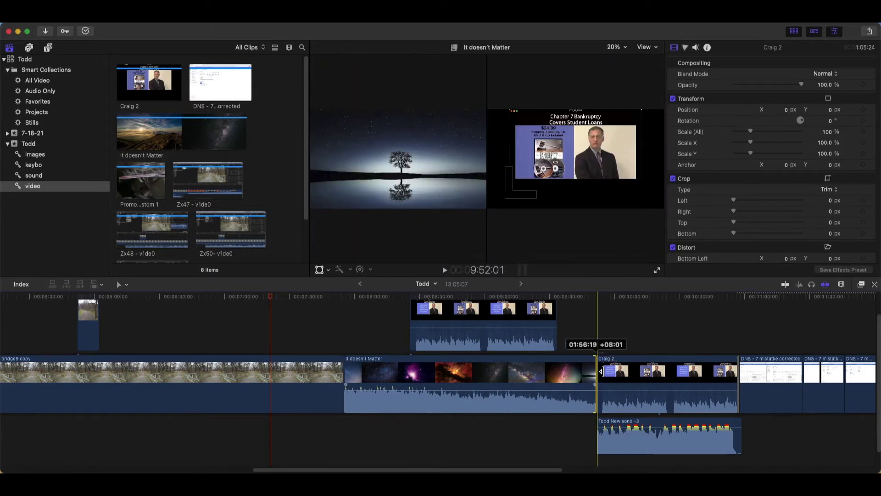
Extend It doesn't Matter to Craig 2, then turn clips into gaps and delete them, with attached audio.
drag(580, 375, 597, 370)
key(Delete)
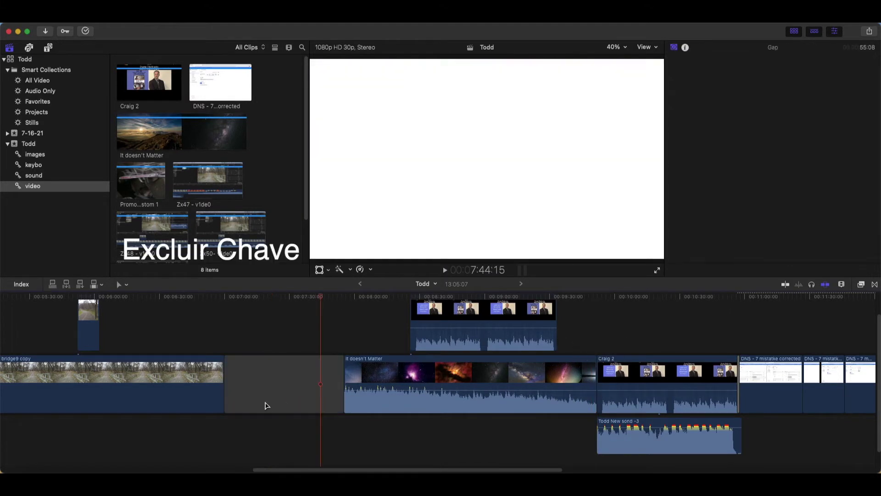
click(266, 406)
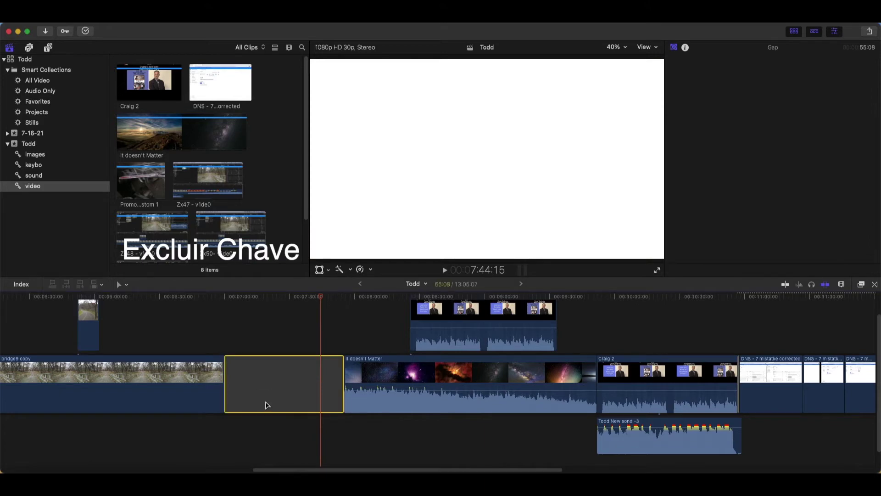
key(Delete)
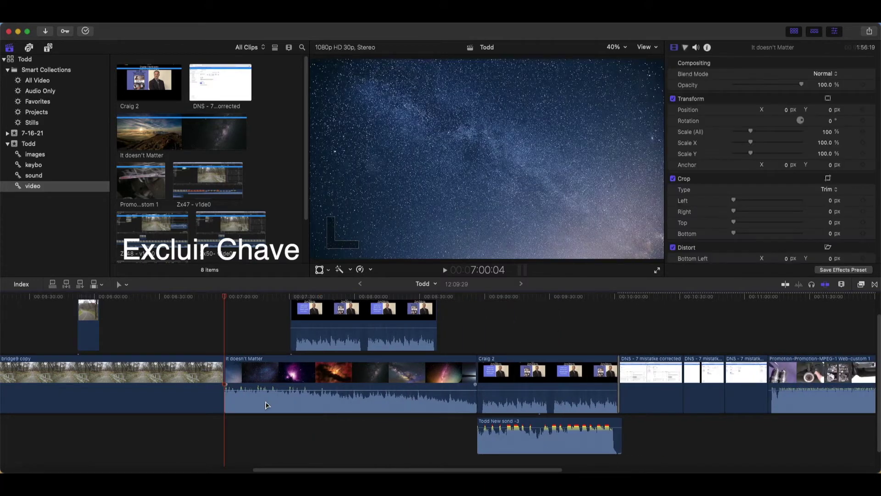
click(534, 378)
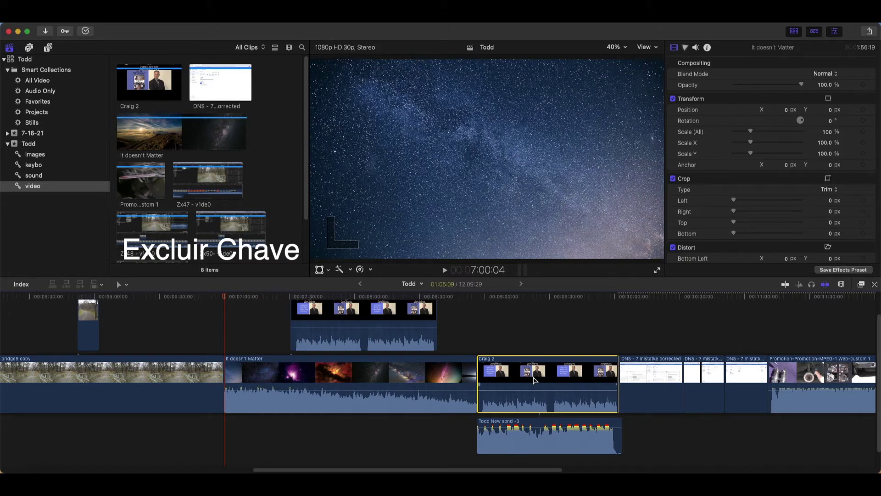
key(BackSpace)
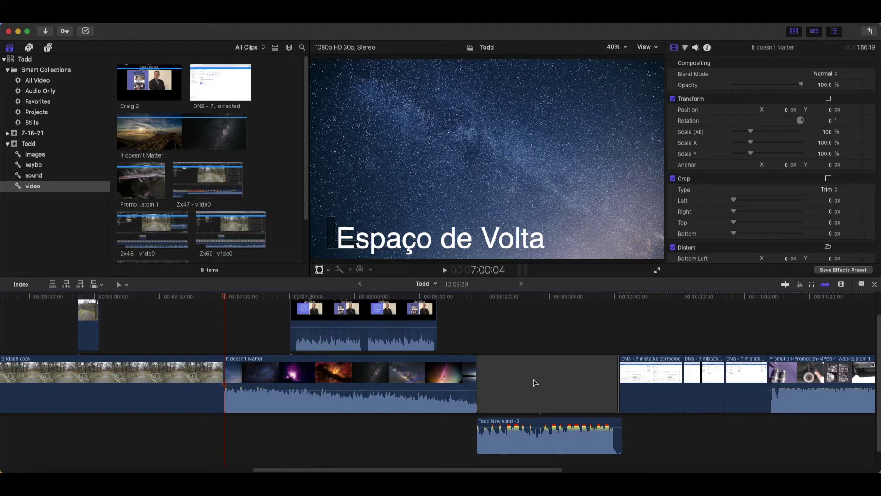
drag(546, 352, 541, 453)
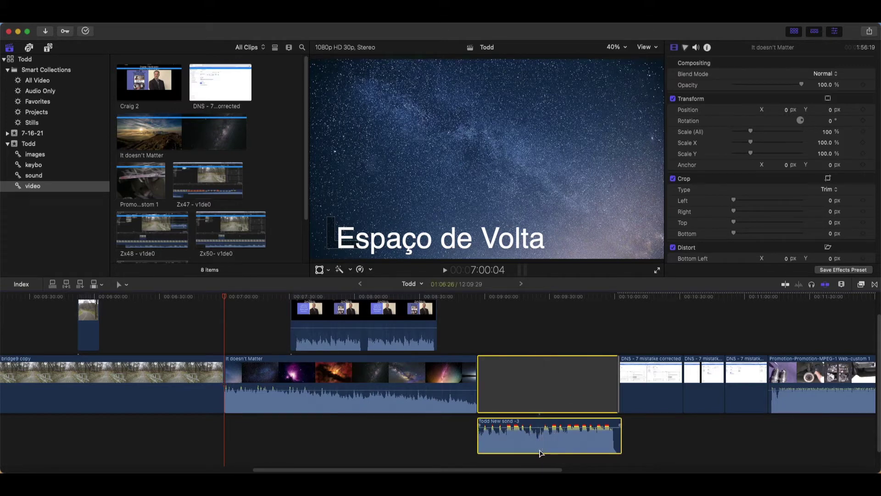
key(BackSpace)
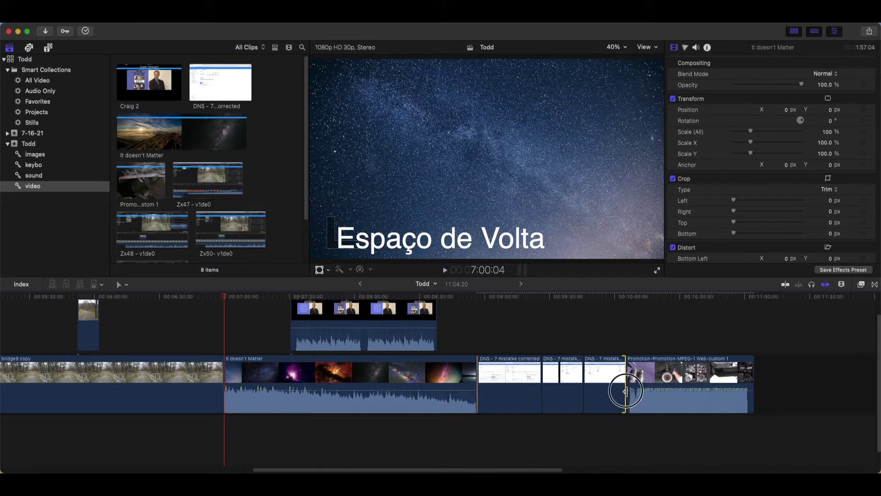
Remove the gap after the DNS clips and insert a blank gap at the playhead with Option+W.
drag(625, 391, 575, 392)
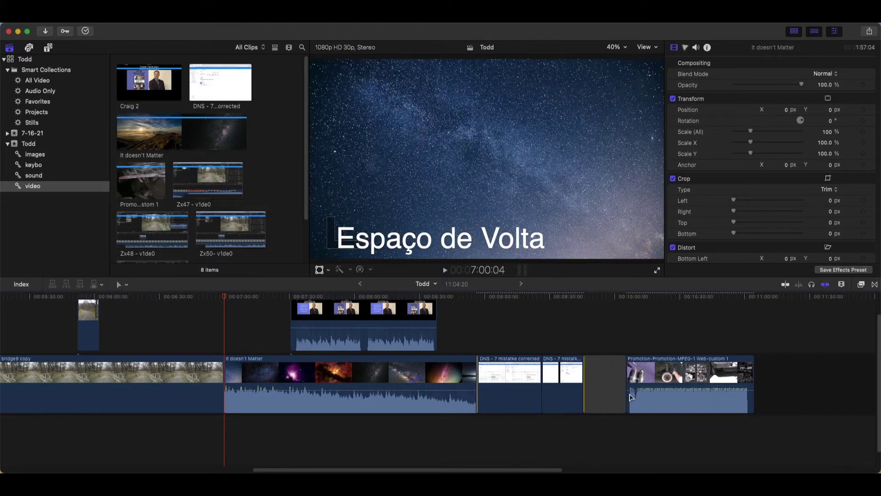
click(610, 394)
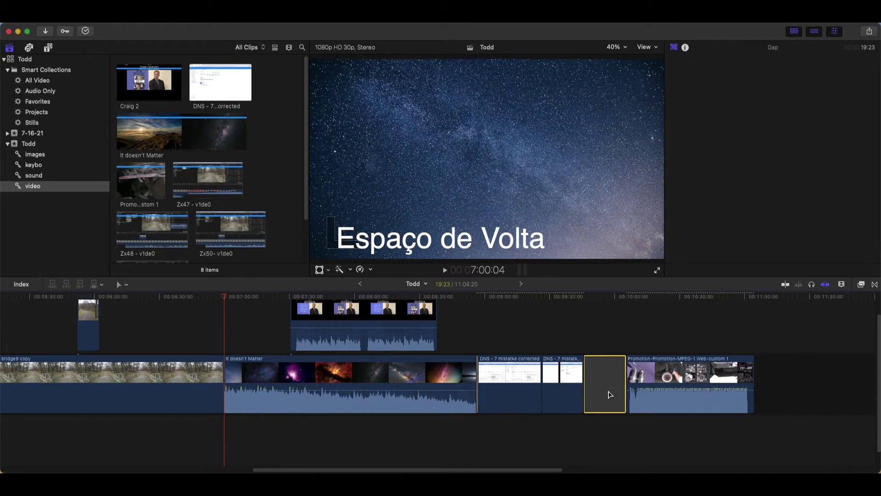
key(Delete)
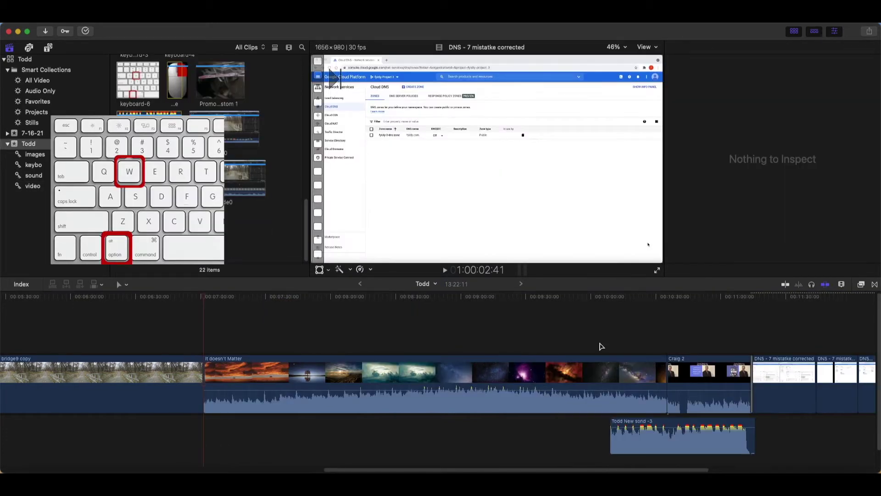
key(alt+w)
key(alt+w)
key(alt+w)
key(alt+w)
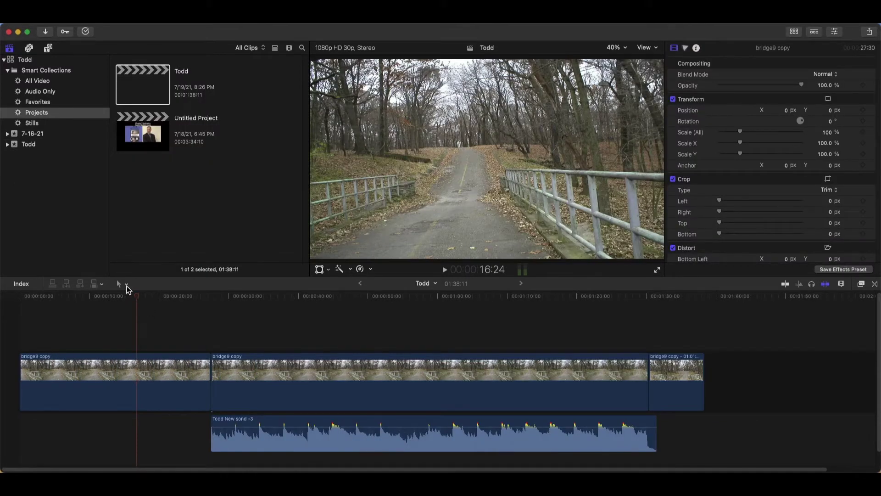
Cut the bridge9 copy clips into several pieces with the Blade tool.
click(127, 285)
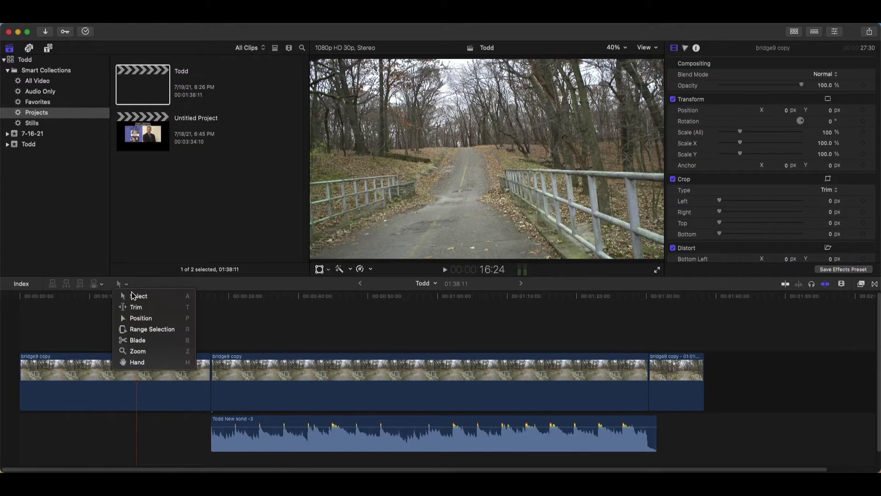
click(141, 340)
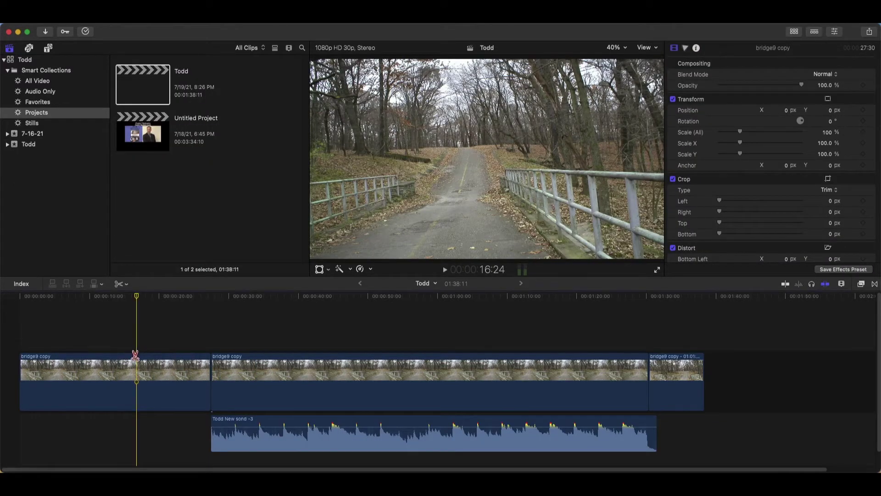
click(99, 380)
click(156, 380)
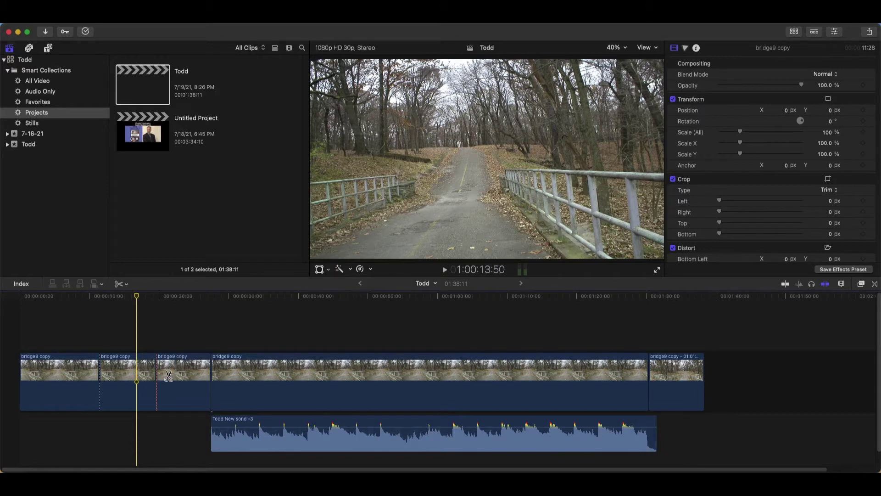
click(276, 373)
click(398, 374)
click(513, 374)
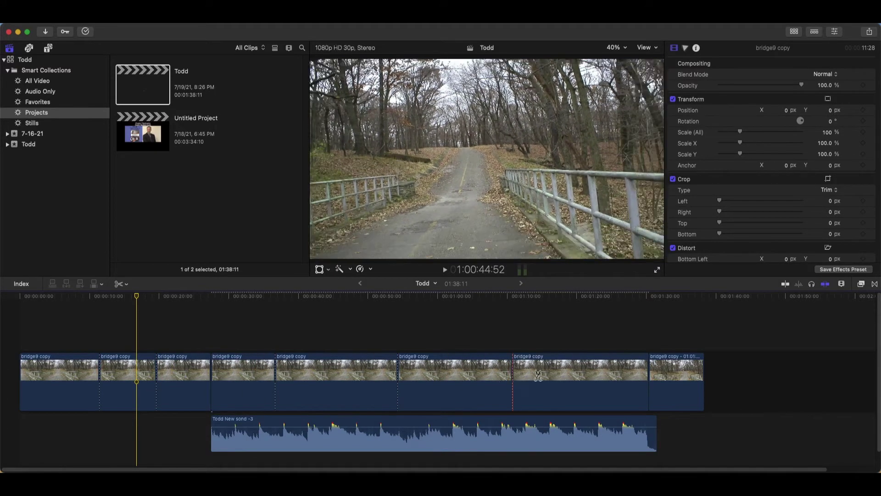
click(584, 375)
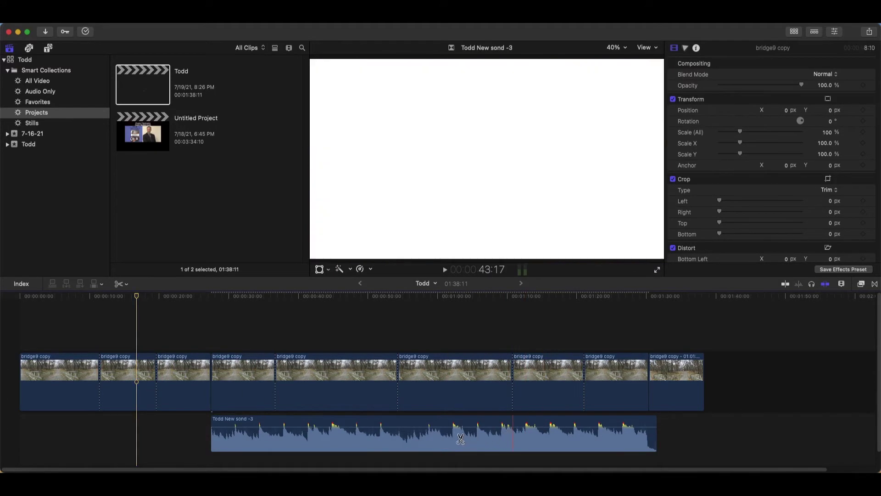
Split the Todd New sond -3 audio in three and shorten its first piece with the Position tool.
click(448, 436)
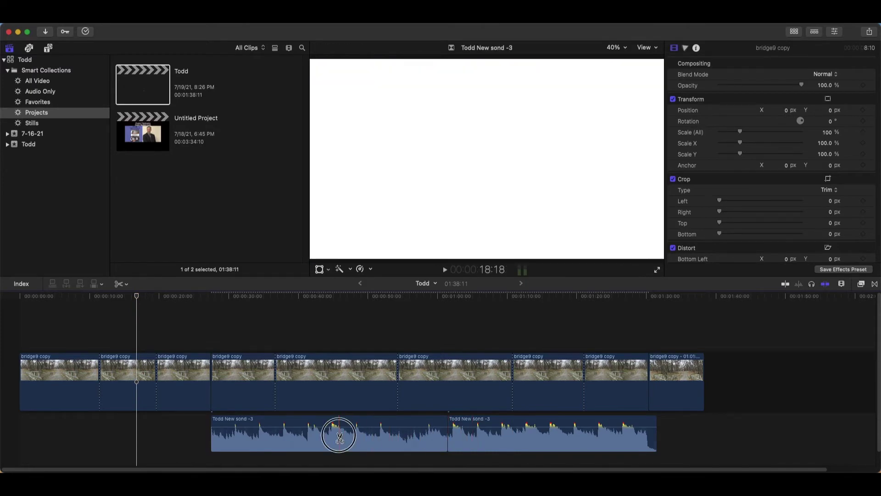
click(339, 436)
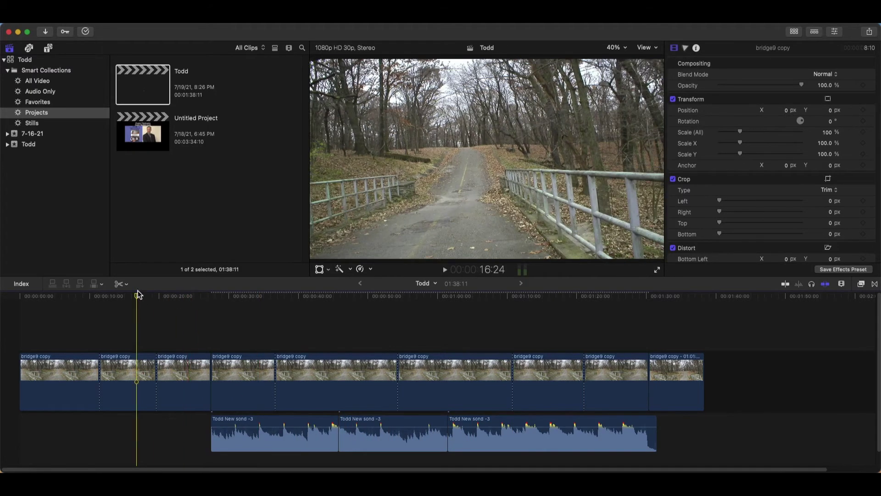
click(124, 284)
click(137, 296)
click(129, 289)
click(147, 315)
drag(339, 439, 309, 439)
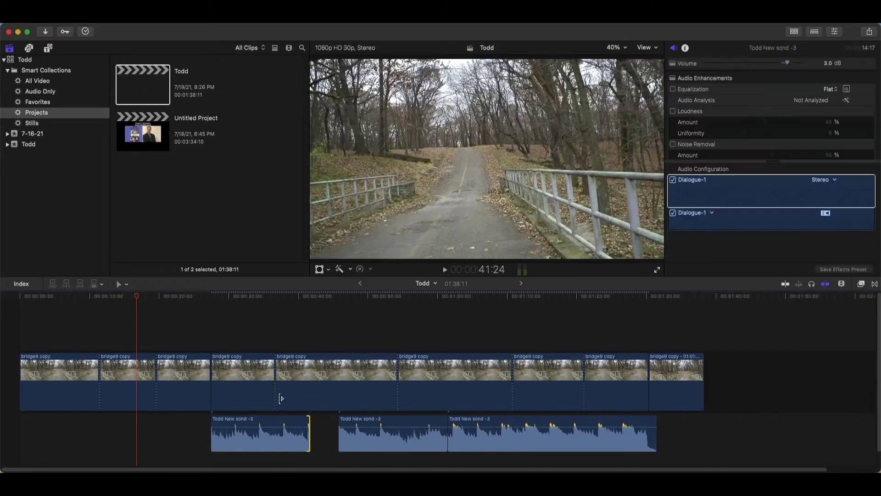
Slide a storyline clip right and lift the short bridge9 copy above the storyline.
drag(281, 398, 334, 389)
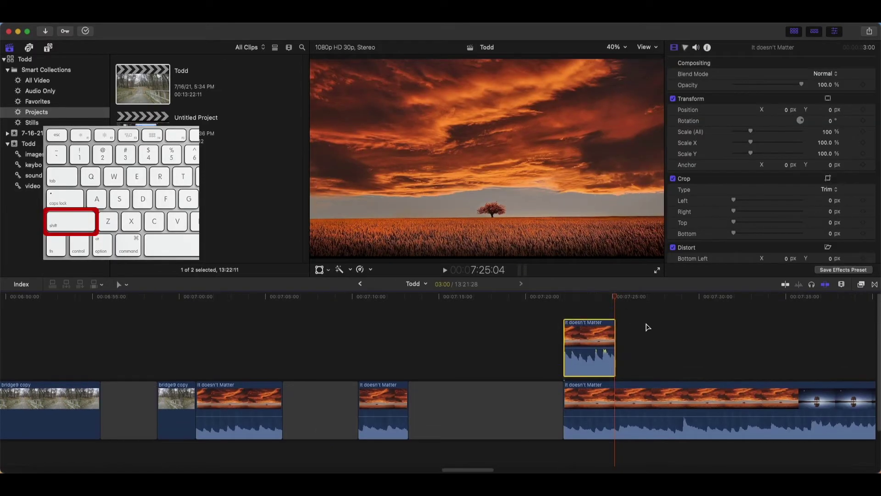
click(185, 422)
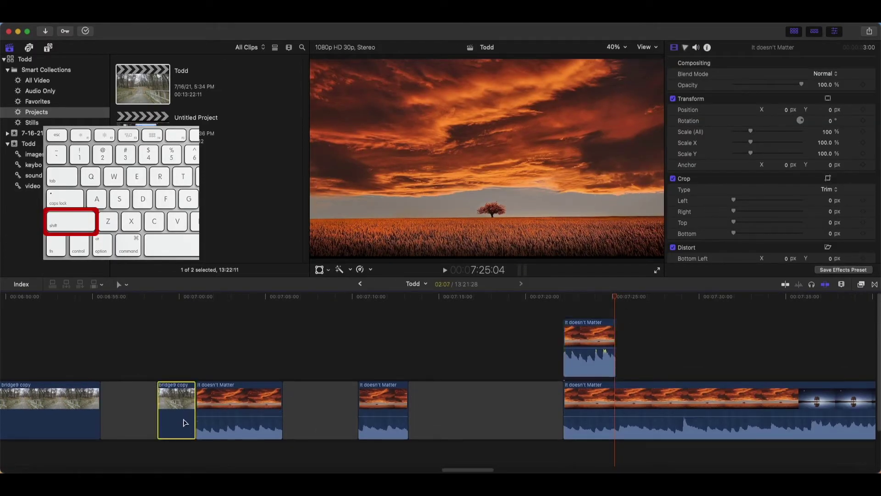
mouse_move(219, 390)
mouse_down()
mouse_move(578, 326)
mouse_move(570, 327)
mouse_move(594, 351)
mouse_up()
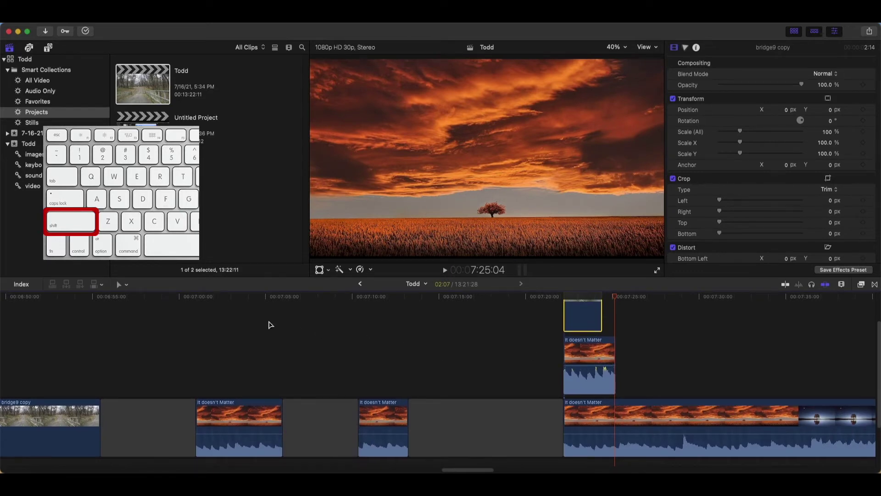
Blade through all stacked clips at one point, then slide the bridge9 and It doesn't Matter pieces right.
click(129, 288)
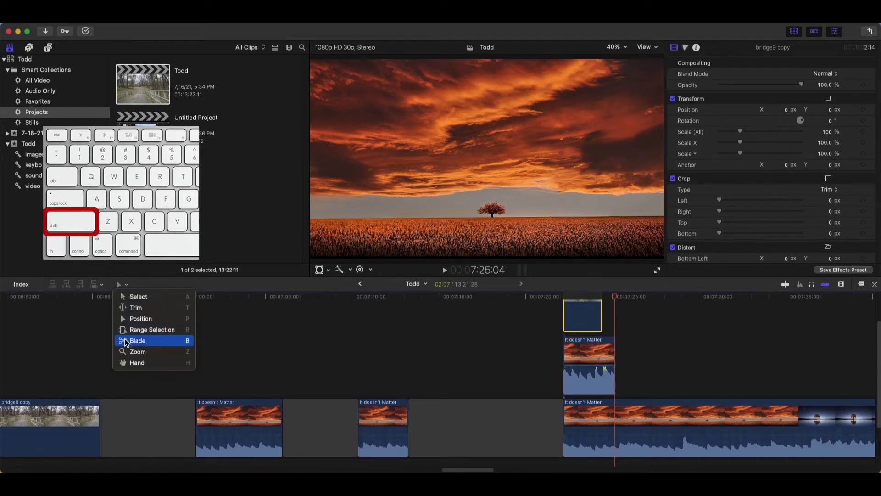
click(134, 338)
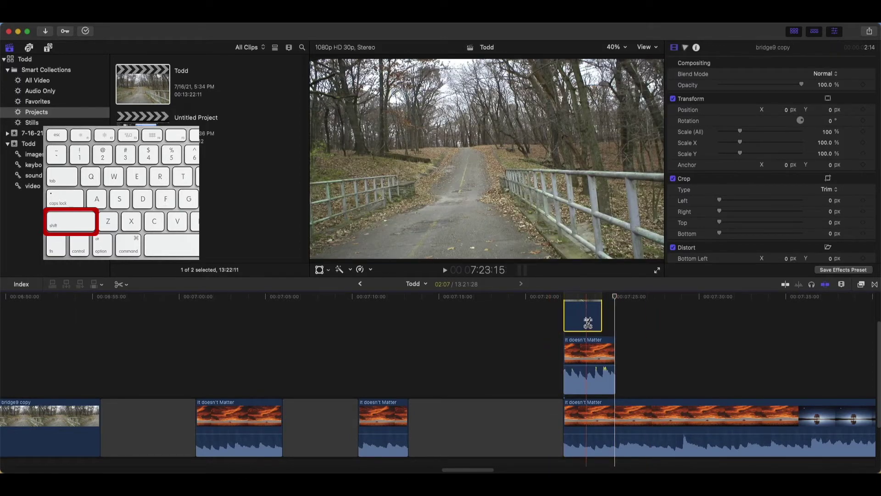
shift+click(586, 322)
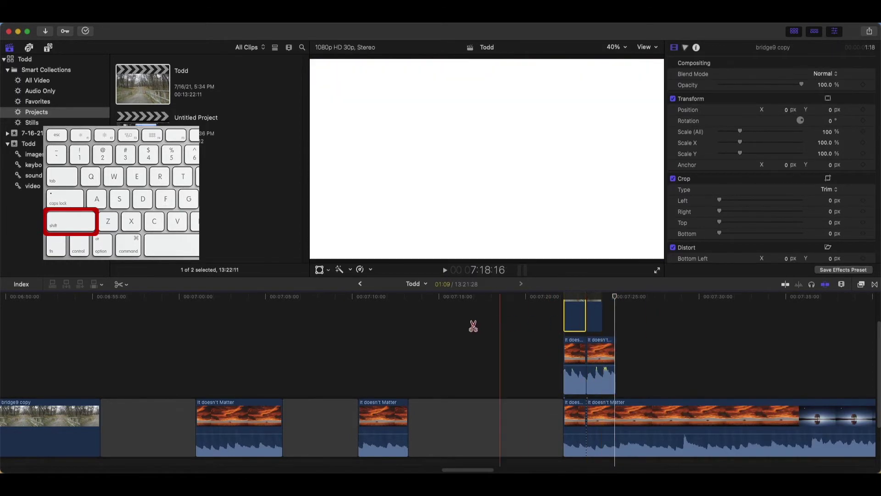
click(129, 286)
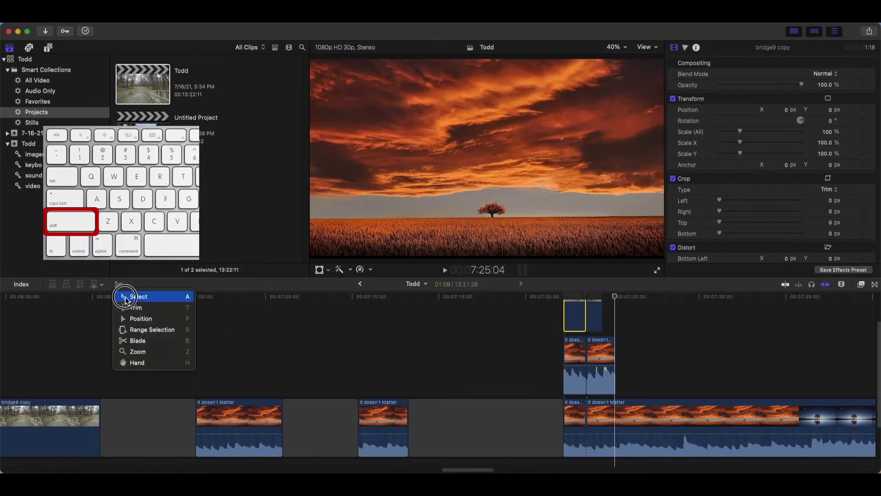
click(127, 298)
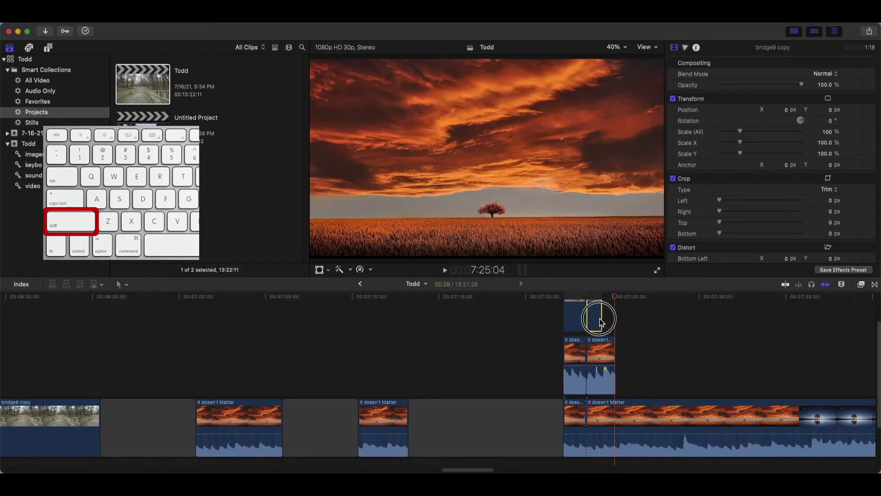
drag(601, 323, 690, 353)
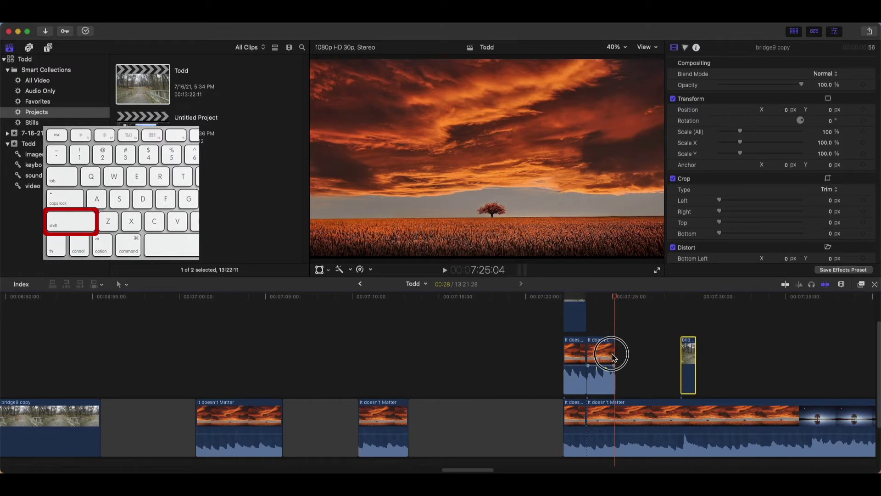
drag(614, 358, 652, 351)
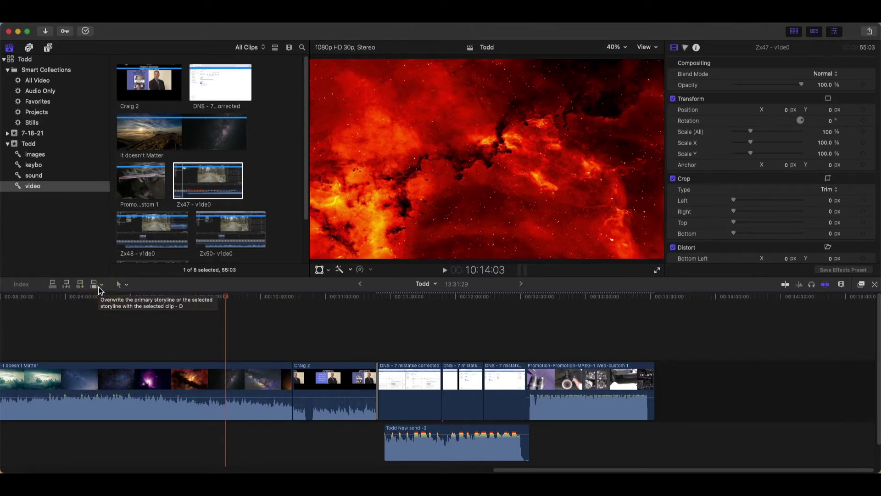
click(97, 285)
click(95, 285)
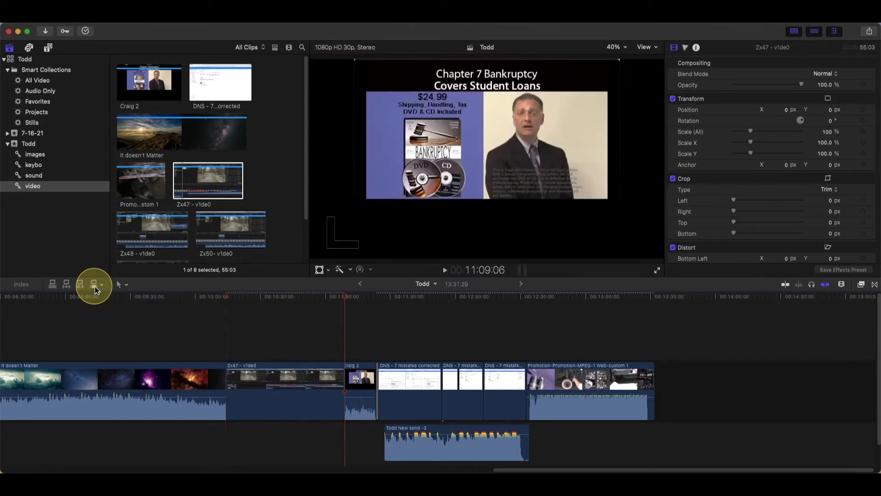
click(95, 286)
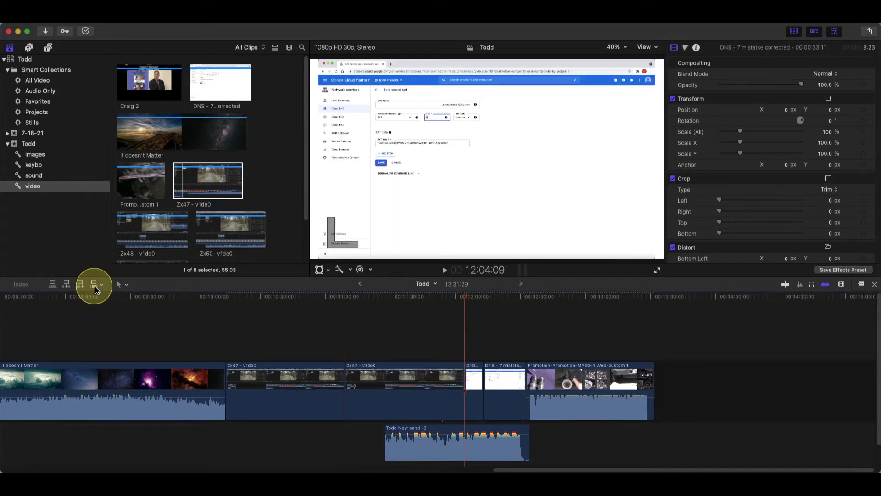
key(super+z)
key(super+z)
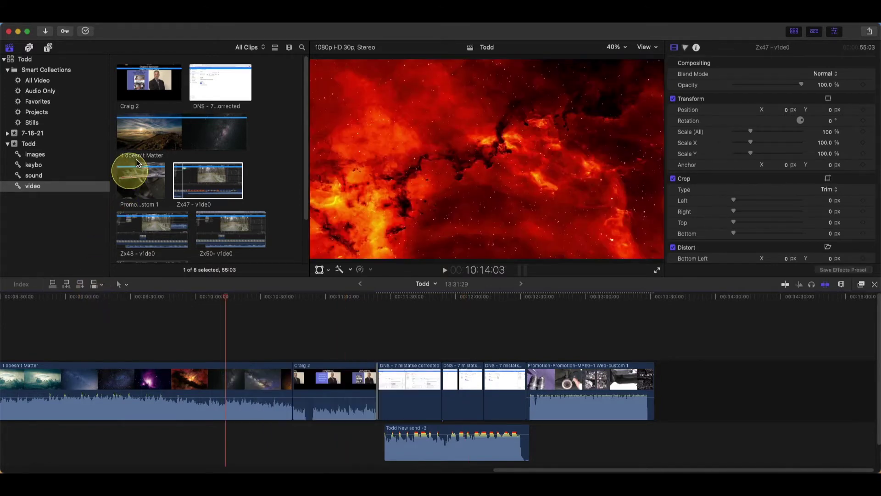
click(204, 88)
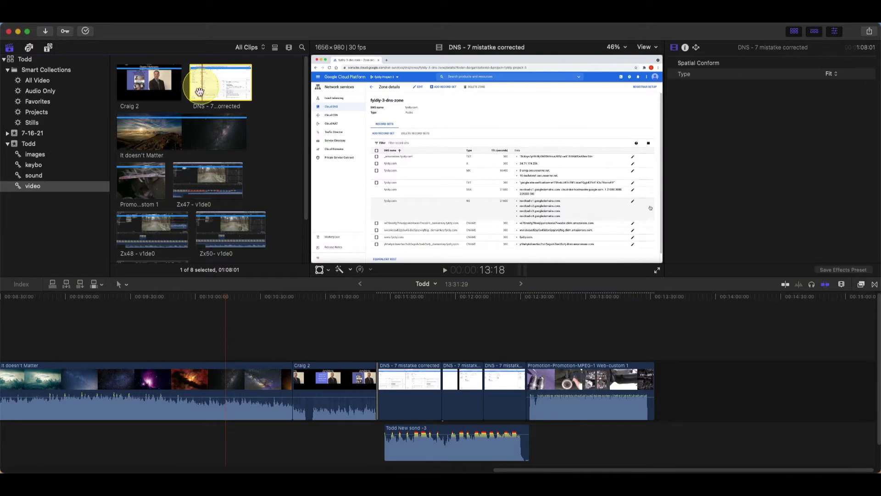
click(153, 134)
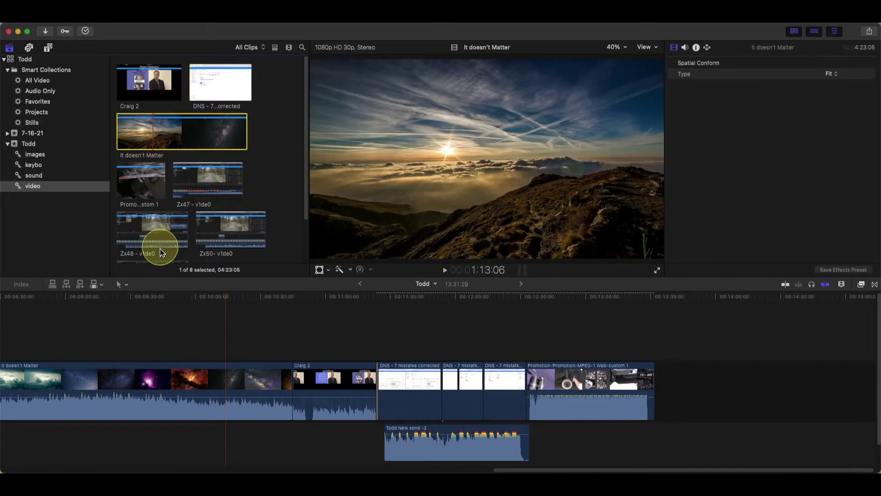
click(81, 282)
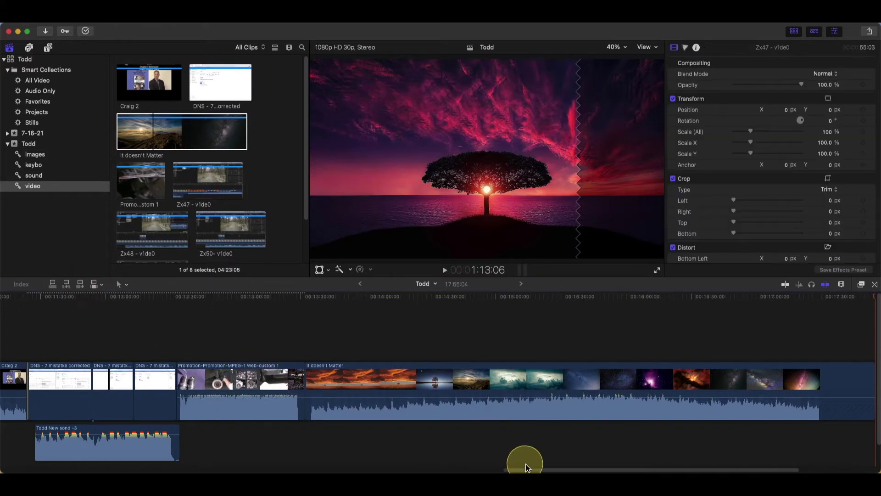
key(super+z)
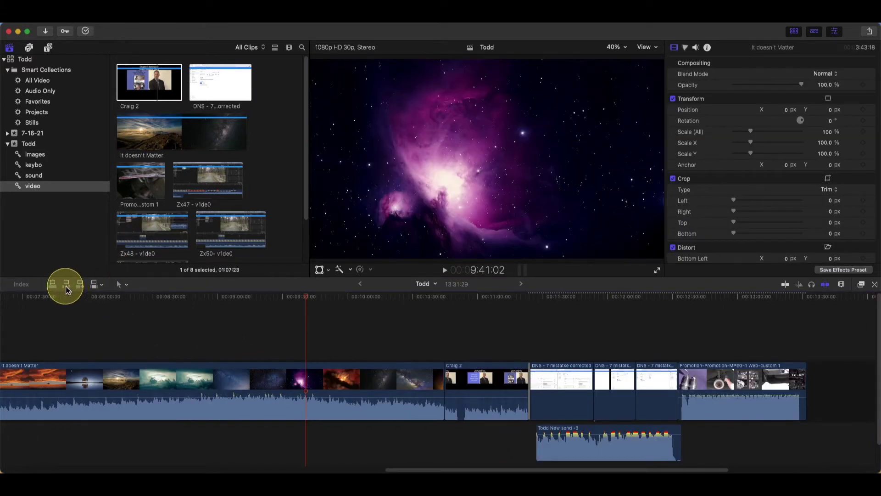
Insert two copies of Craig 2 at the playhead, then undo the insertions.
click(66, 285)
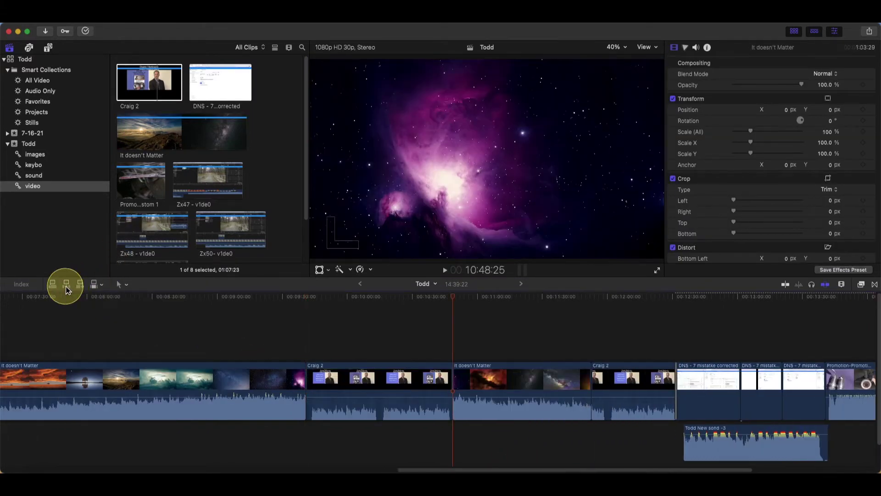
click(66, 287)
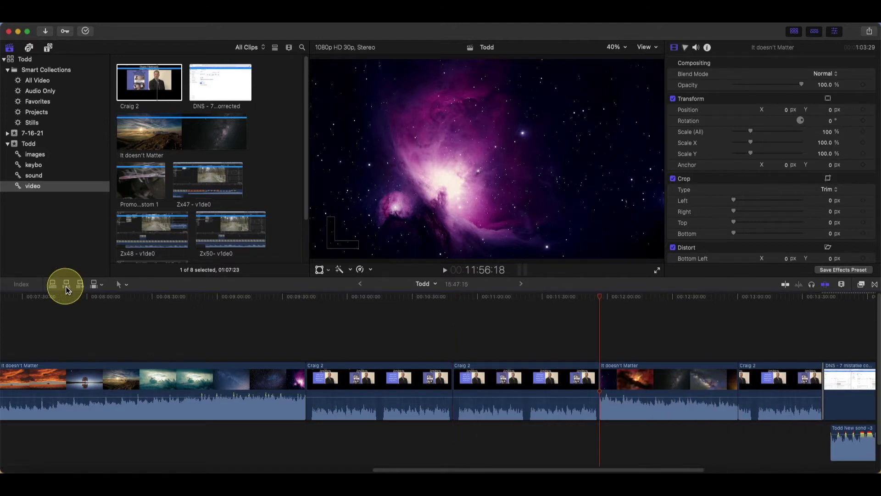
key(super+z)
key(super+z)
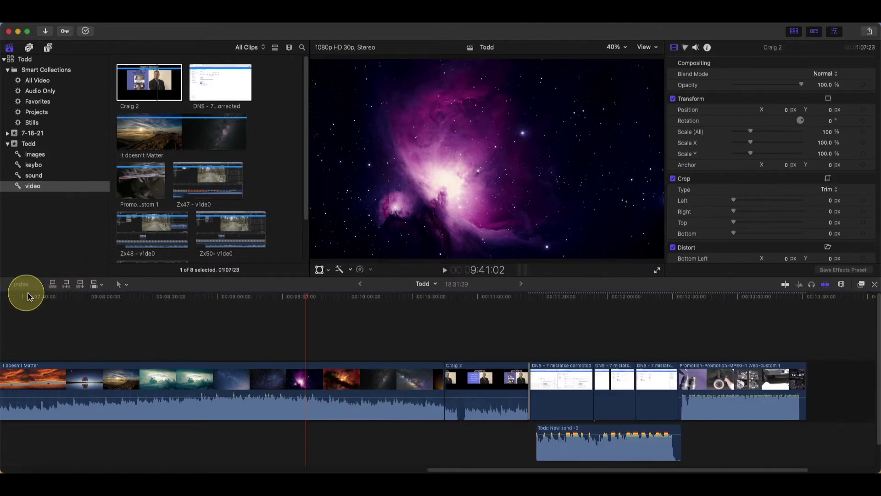
Connect Craig 2 and It doesn't Matter above the storyline near 11:59, then undo the connection.
click(52, 286)
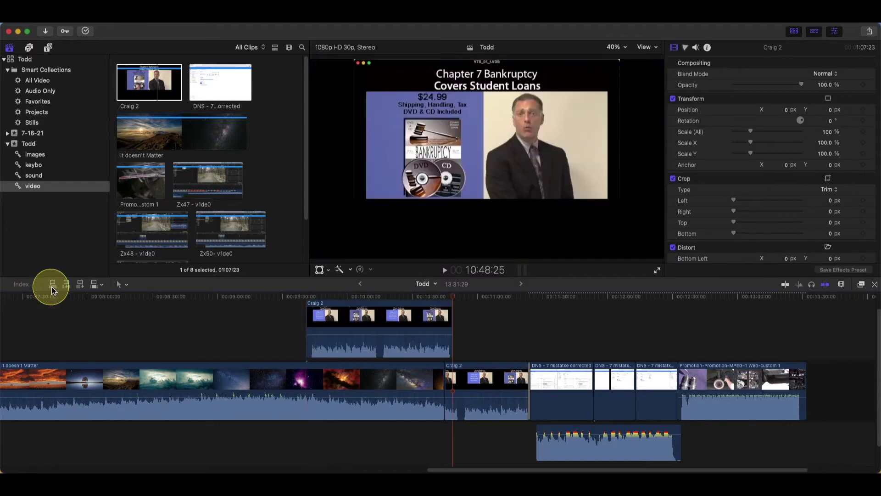
click(616, 296)
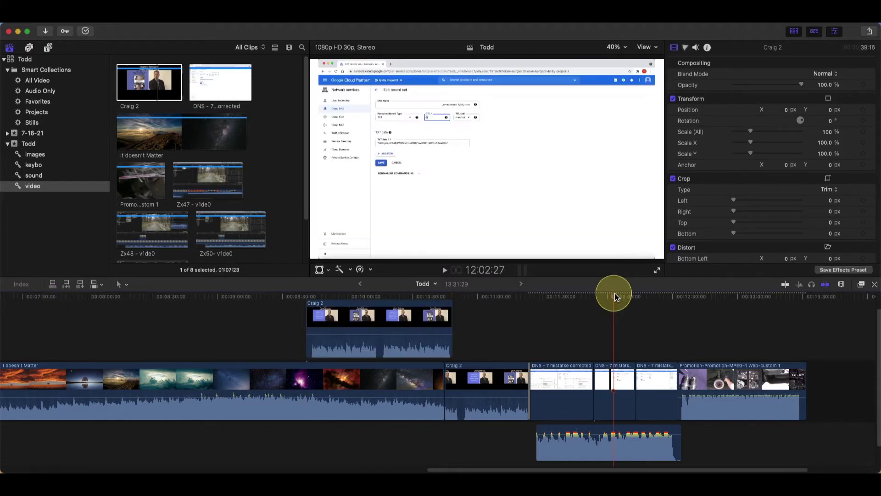
click(161, 143)
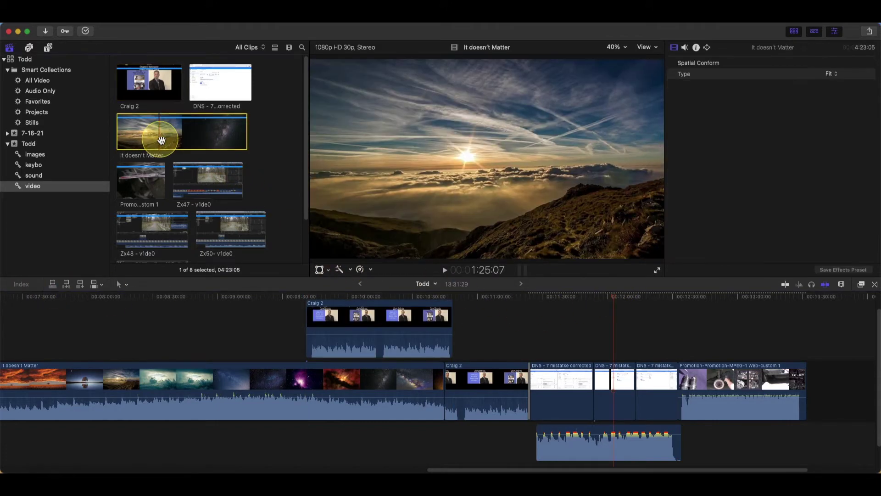
click(53, 292)
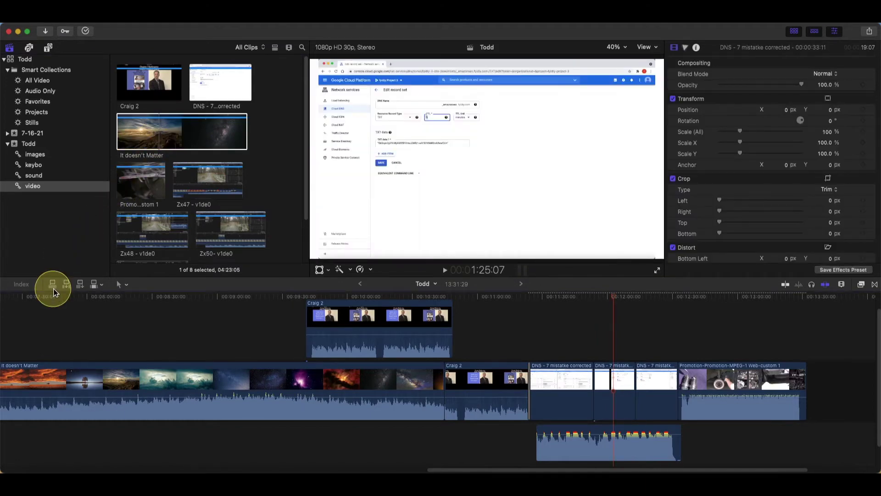
click(53, 289)
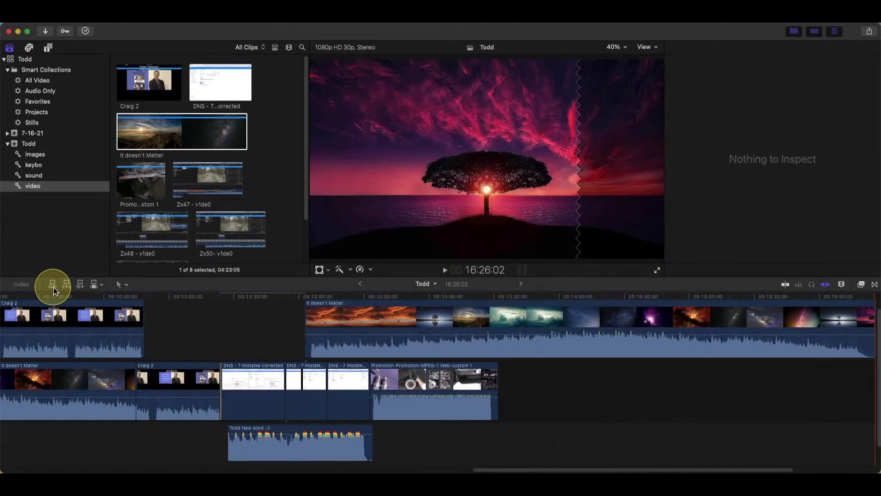
key(super+z)
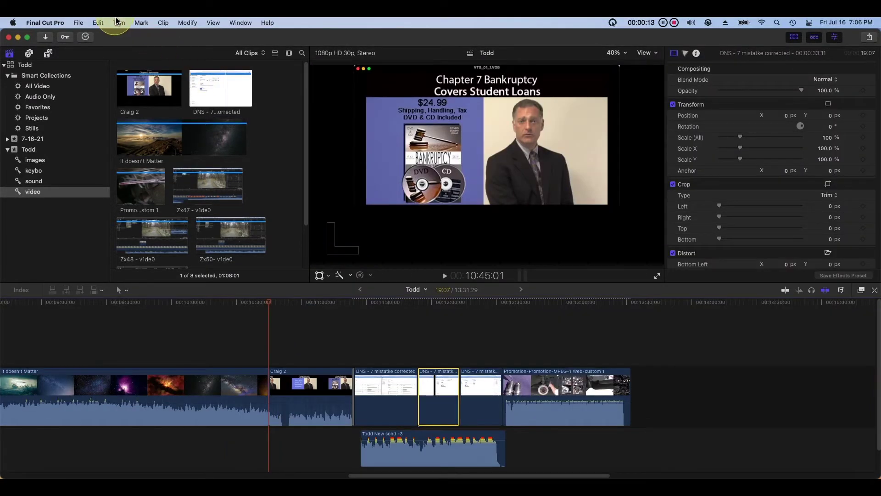
Lift the DNS clip, then the Promotion clip, out of the storyline via the Edit menu.
click(101, 24)
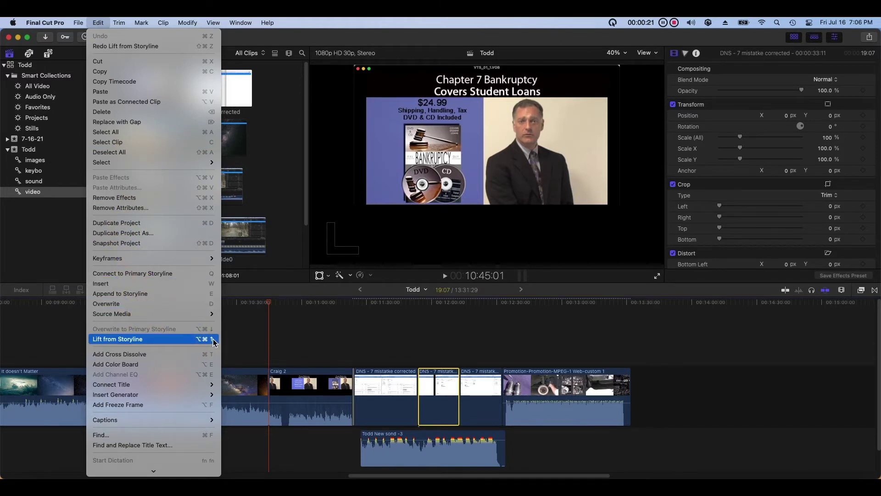
click(214, 342)
click(584, 401)
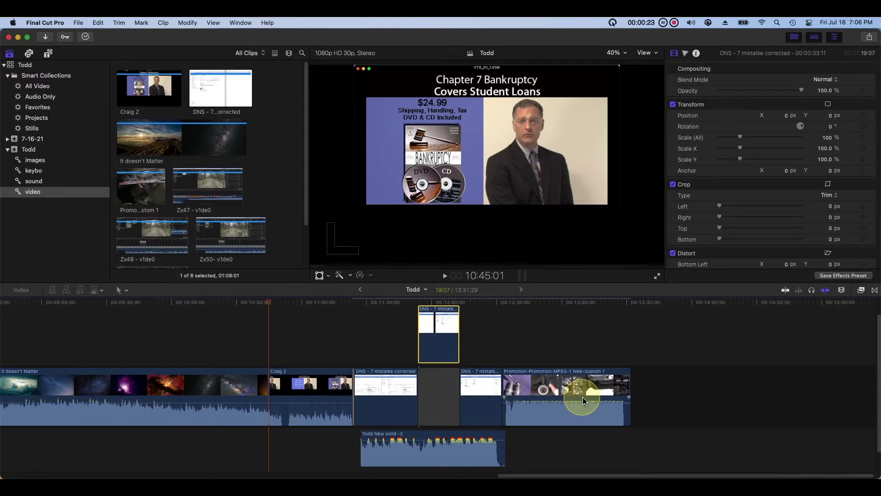
click(584, 401)
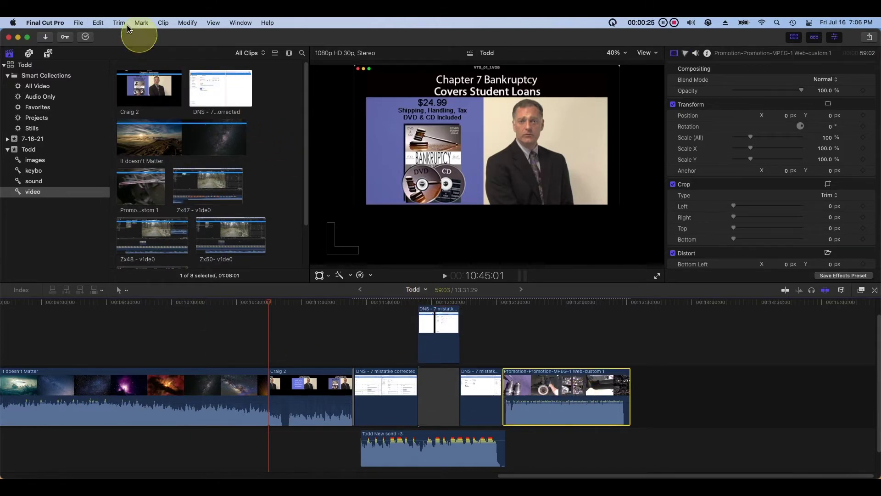
click(96, 21)
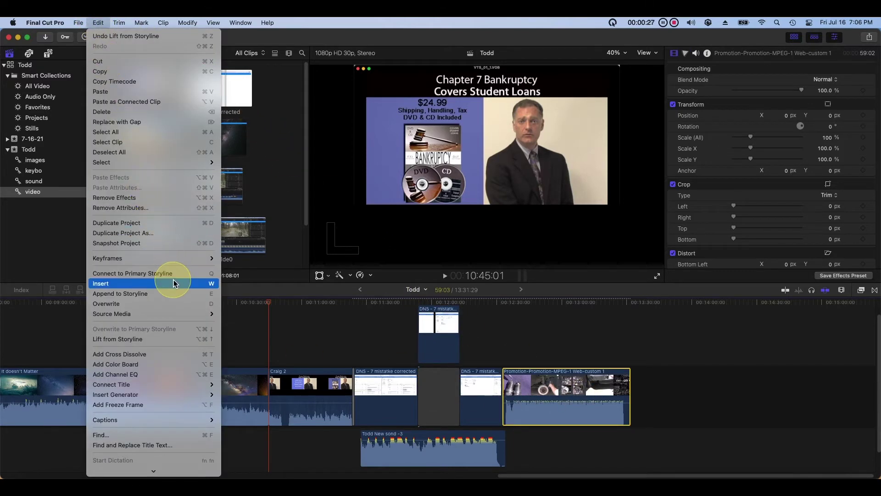
click(198, 339)
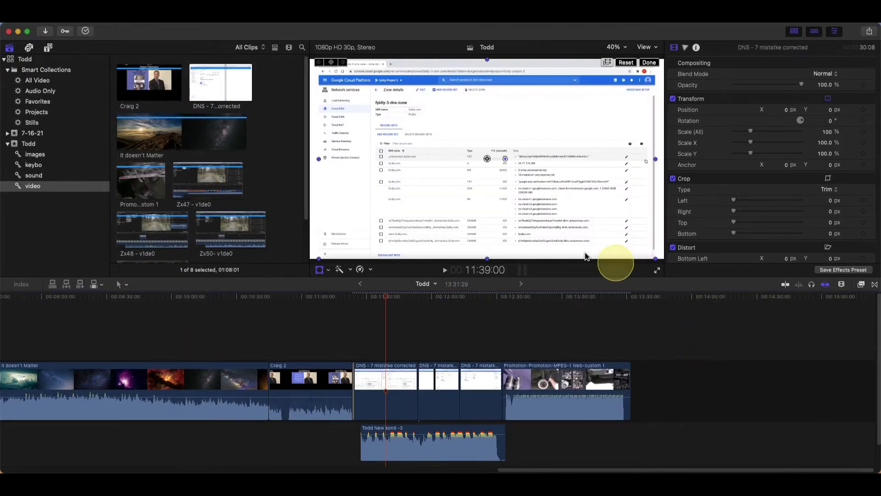
Drag the DNS clip's picture down with the on-screen Transform control, then reset its position.
click(514, 213)
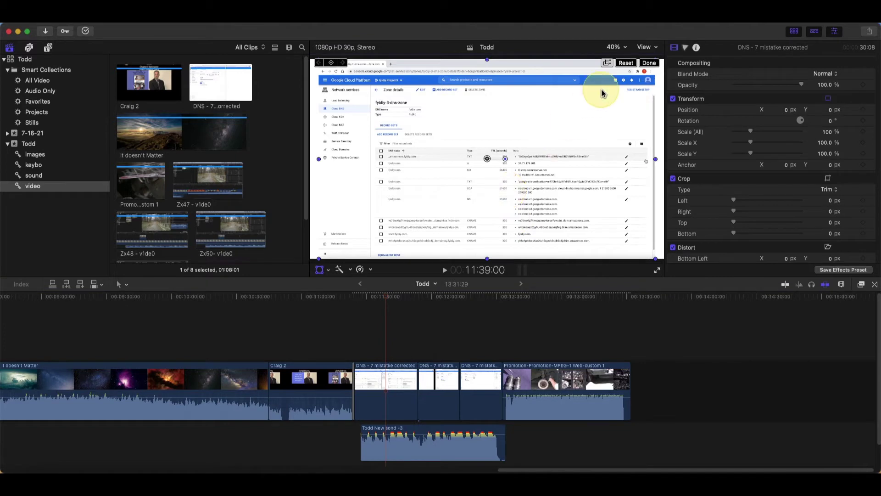
right_click(515, 154)
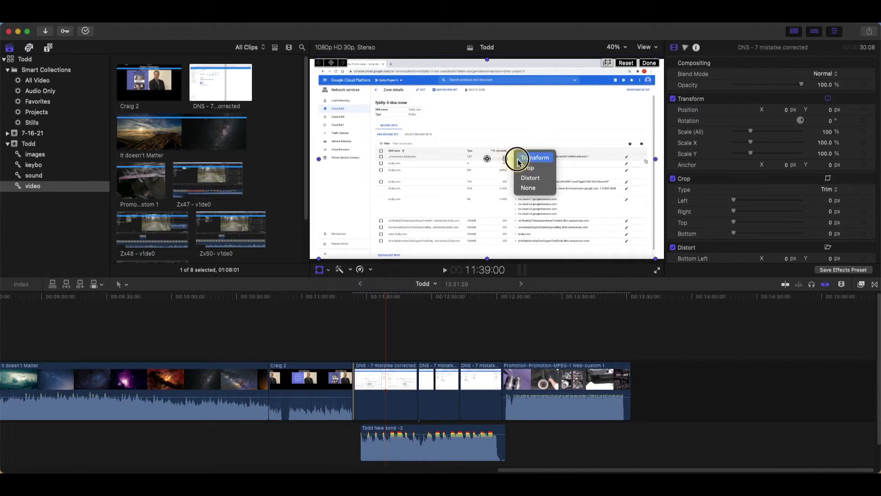
click(518, 160)
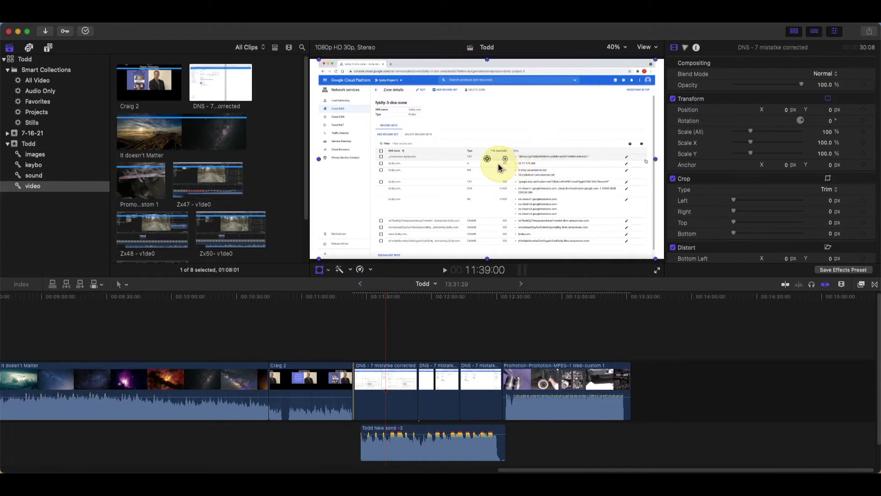
mouse_move(491, 163)
mouse_down()
mouse_move(488, 176)
mouse_move(452, 162)
mouse_move(481, 192)
mouse_move(499, 148)
mouse_move(486, 152)
mouse_up()
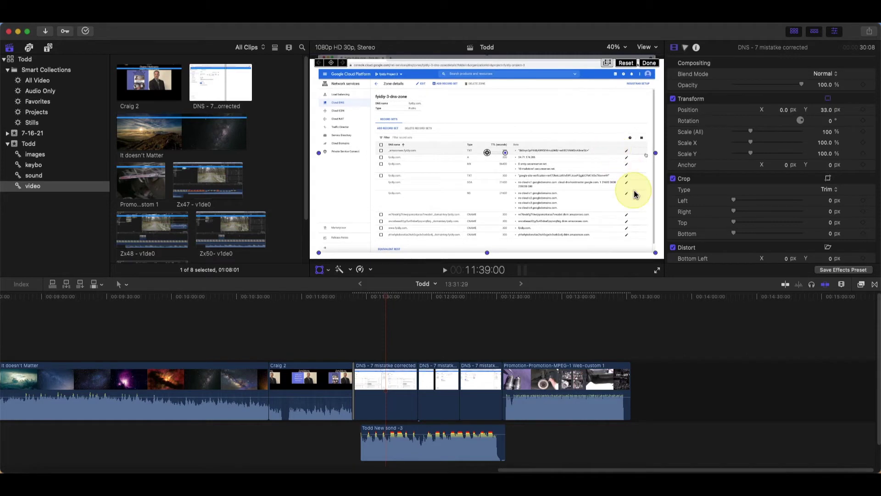
click(630, 65)
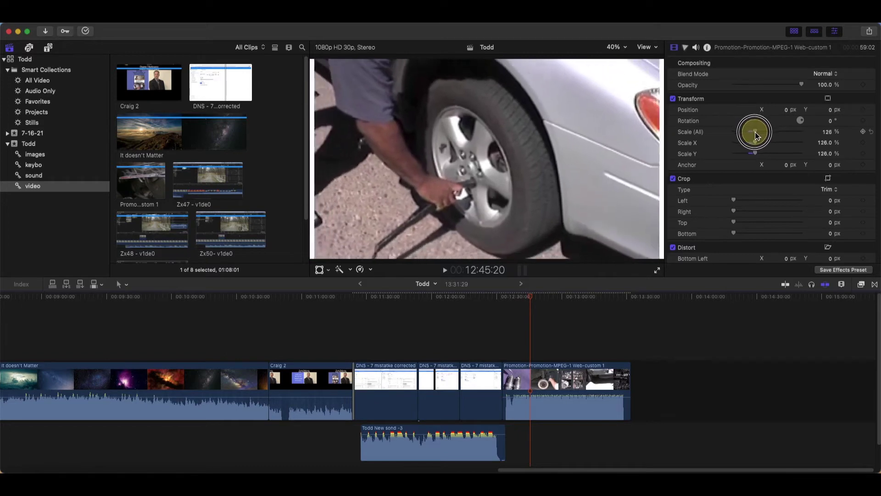
Drag the Promotion clip's Scale (All) slider up to about 114%.
mouse_move(751, 137)
mouse_down()
mouse_move(766, 143)
mouse_move(755, 156)
mouse_move(764, 154)
mouse_move(747, 153)
mouse_up()
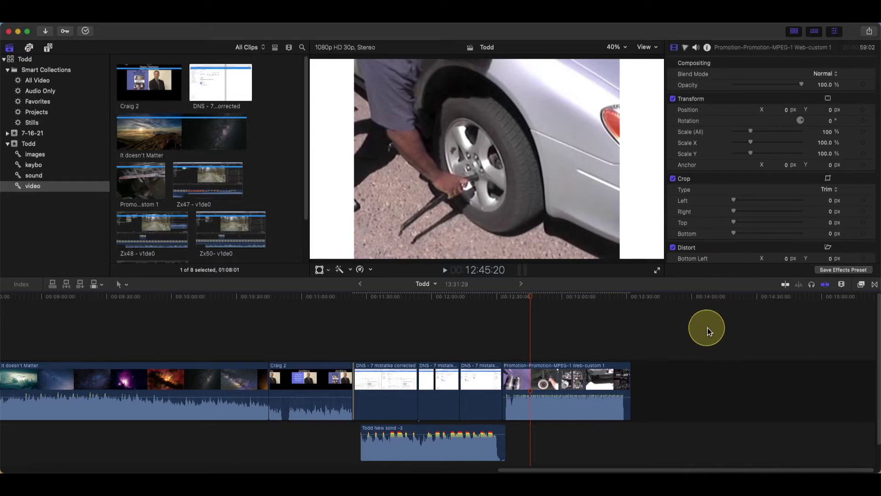
Select Craig 2, trial right crops of 526 then 273 px, then reset all crop values.
key(super+z)
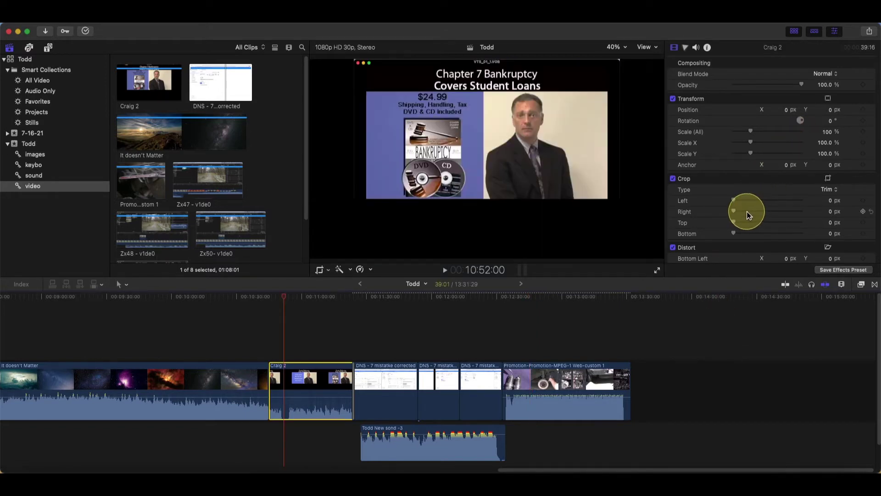
drag(736, 216, 770, 203)
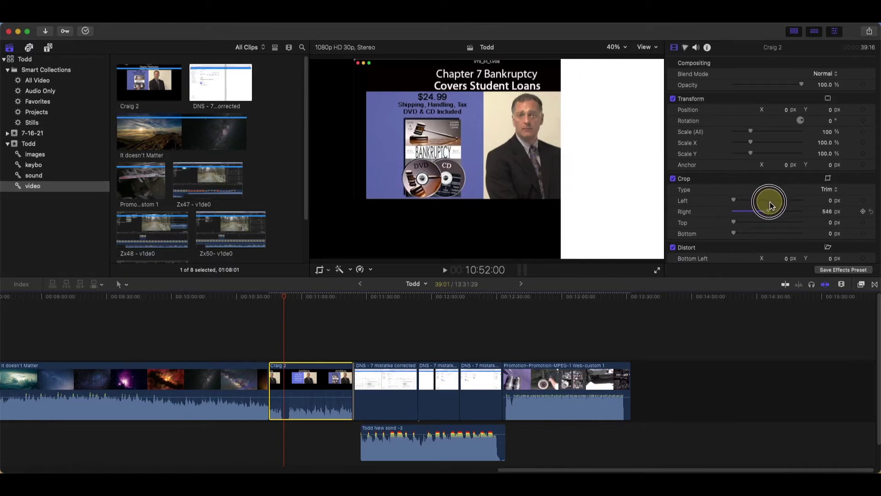
drag(770, 204, 734, 225)
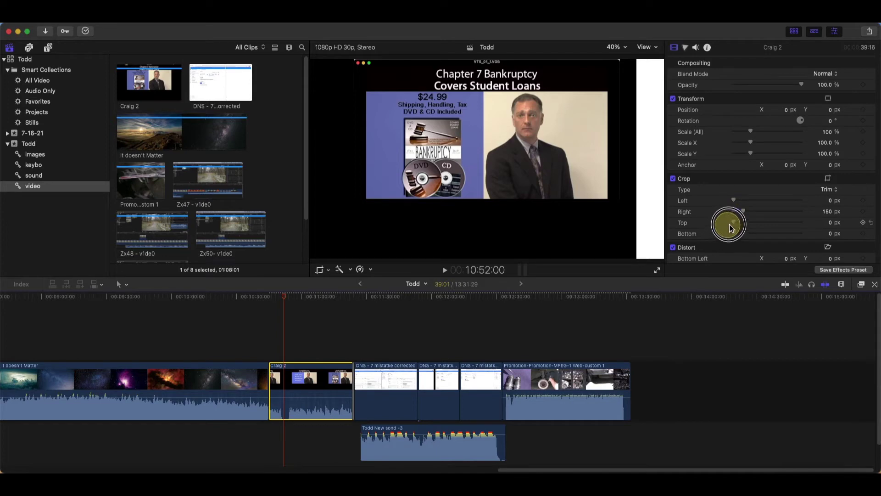
drag(733, 226, 715, 229)
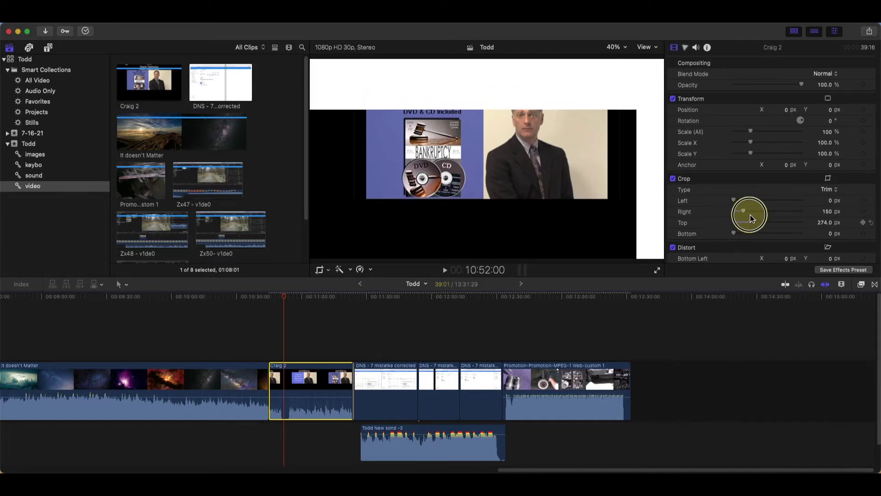
click(736, 233)
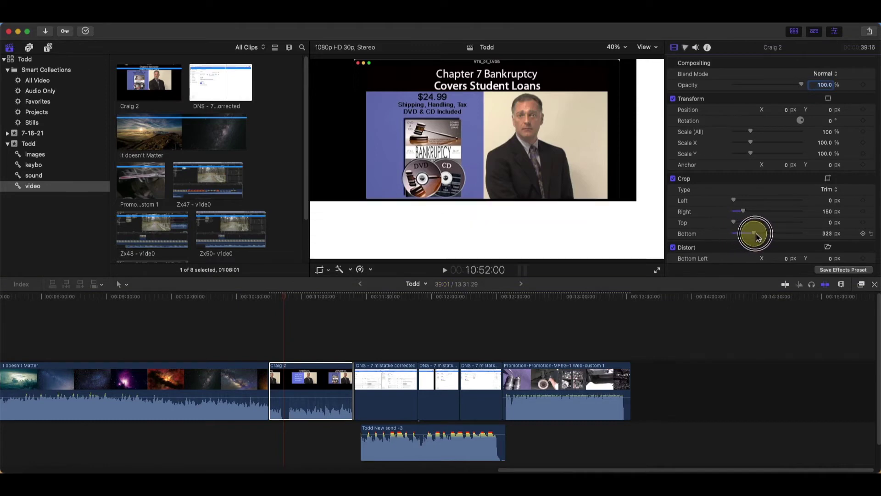
drag(735, 235, 776, 233)
click(872, 211)
In on-screen Crop mode, crop Craig 2 from the right, top to 221 px, and 101 px off the bottom.
right_click(487, 193)
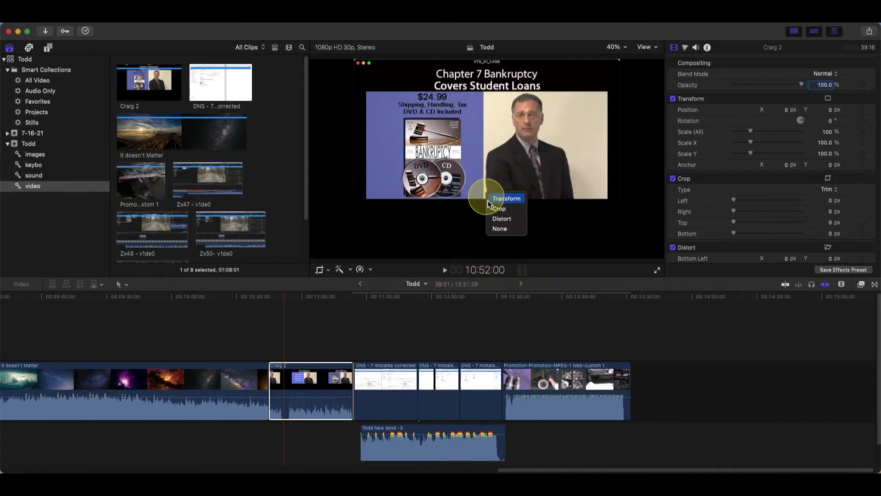
click(491, 209)
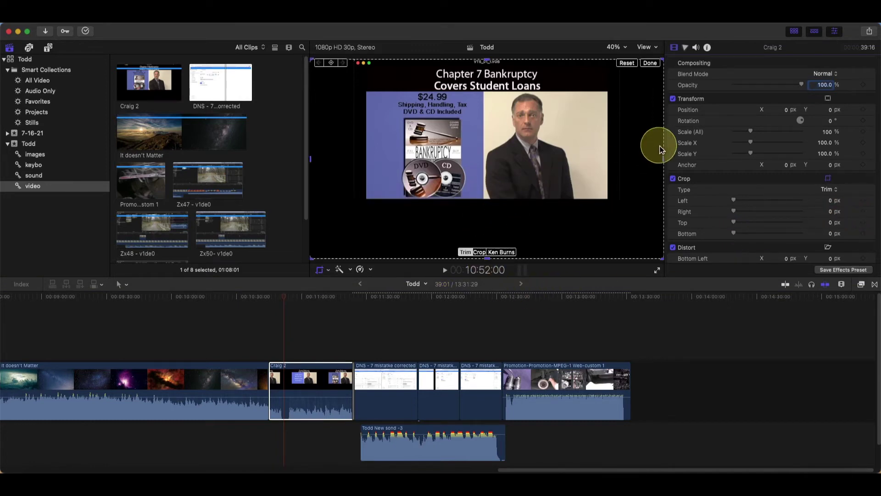
drag(663, 160, 625, 177)
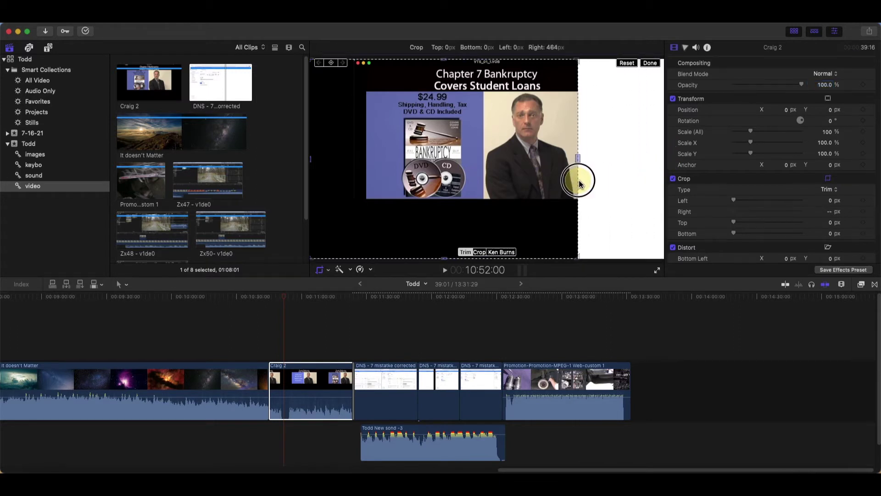
drag(485, 61, 472, 103)
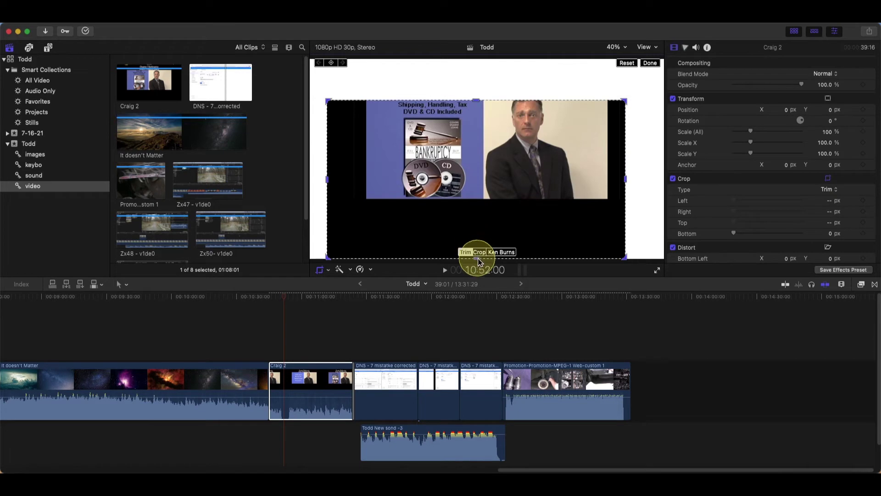
mouse_move(477, 258)
mouse_down()
mouse_move(490, 235)
mouse_move(491, 200)
mouse_up()
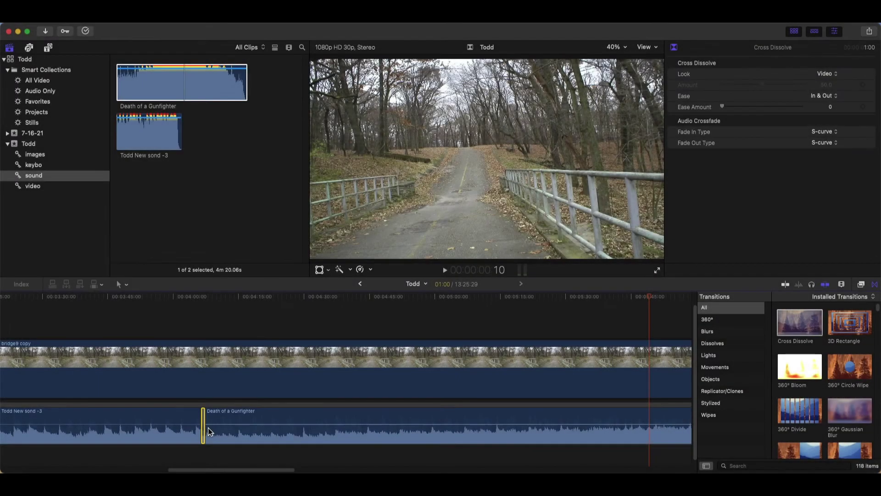
Widen the music crossfade and add a lengthened Cross Dissolve to Death of a Gunfighter's end.
key(super+equal)
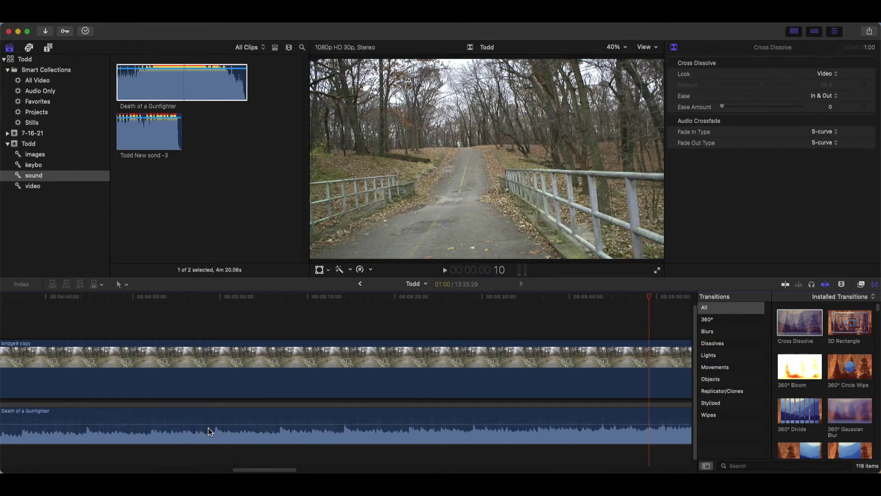
drag(247, 468, 207, 469)
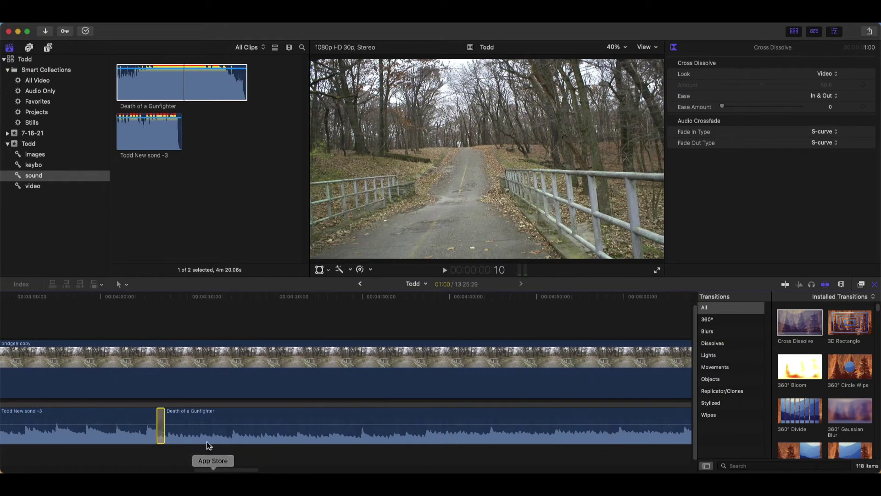
drag(165, 426, 237, 427)
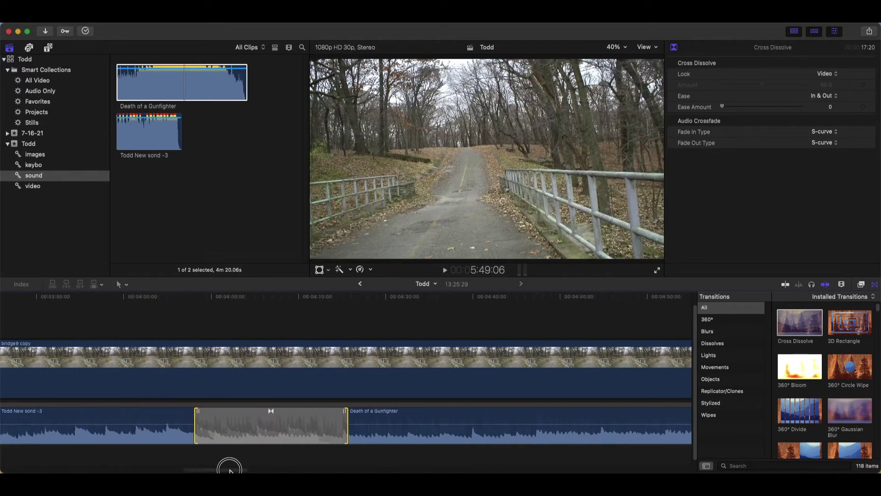
scroll(236, 419, right, 20)
drag(204, 420, 203, 420)
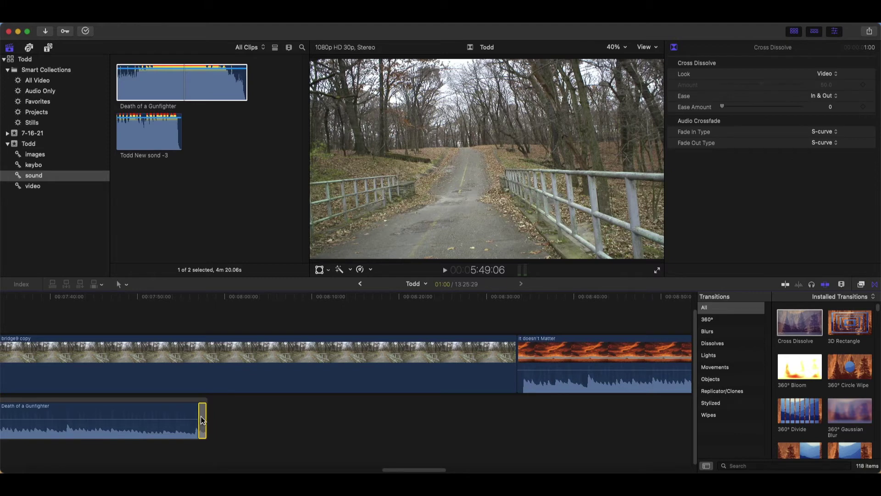
drag(200, 420, 126, 420)
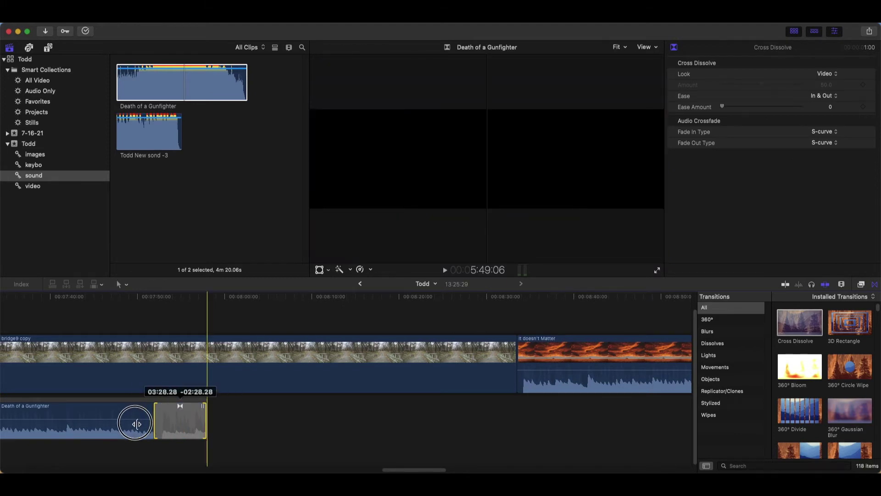
Trim Death of a Gunfighter's end edge and the edit point between the two music clips.
key(super+minus)
key(super+minus)
key(super+minus)
drag(271, 427, 285, 427)
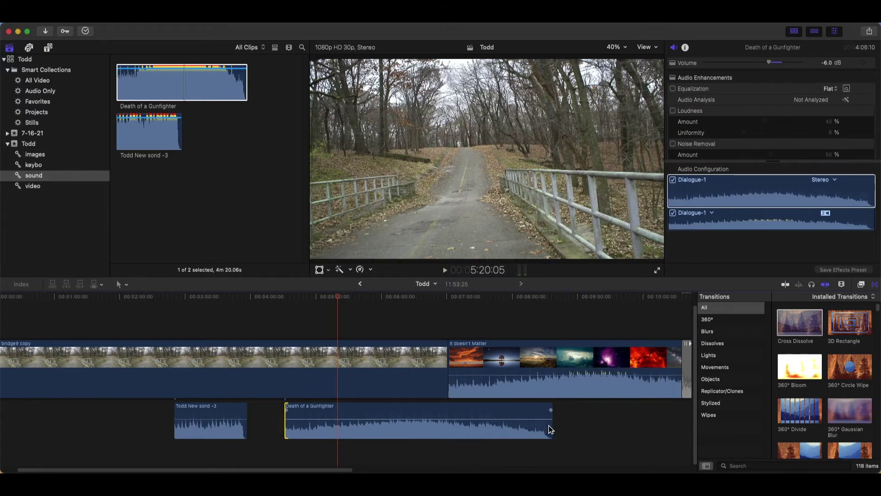
drag(550, 427, 531, 427)
key(super+plus)
click(203, 427)
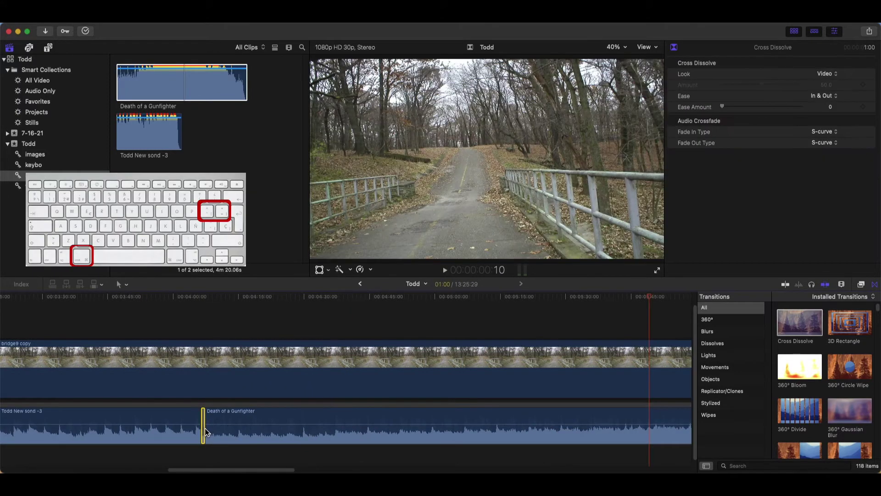
drag(205, 431, 209, 431)
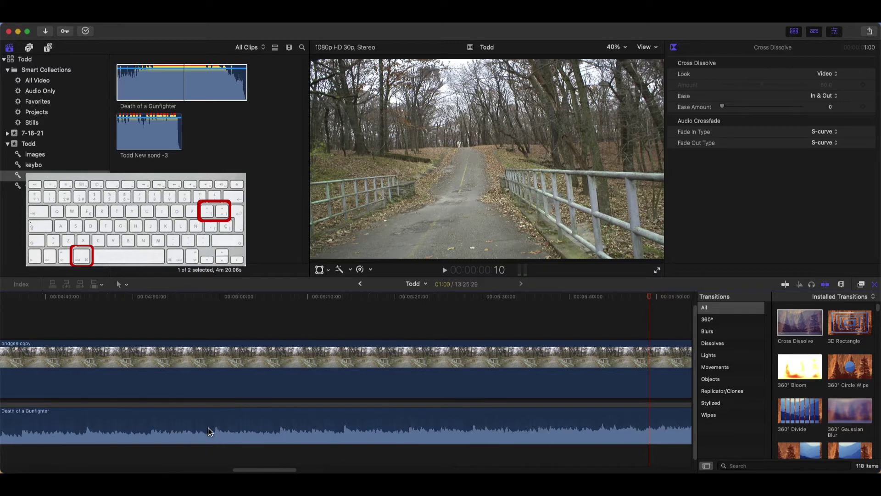
Widen the crossfade between Todd New sond -3 and Death of a Gunfighter again.
click(244, 468)
key(super+equal)
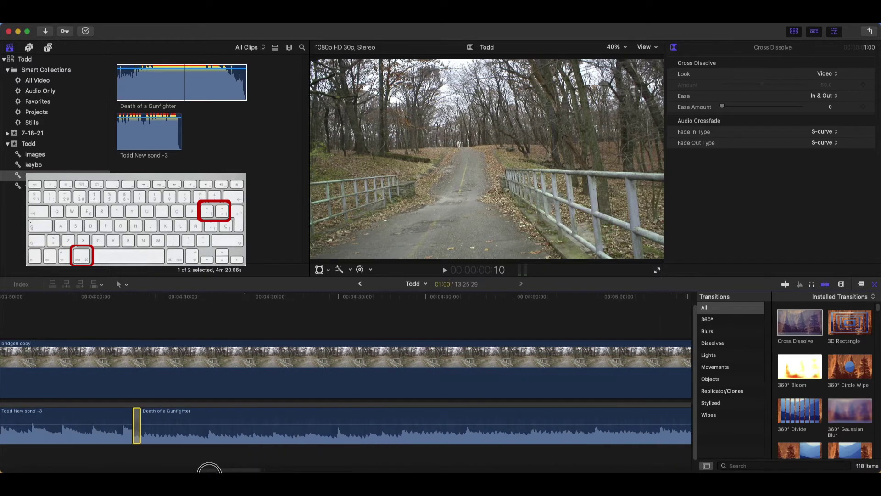
drag(245, 469, 193, 469)
drag(164, 426, 237, 427)
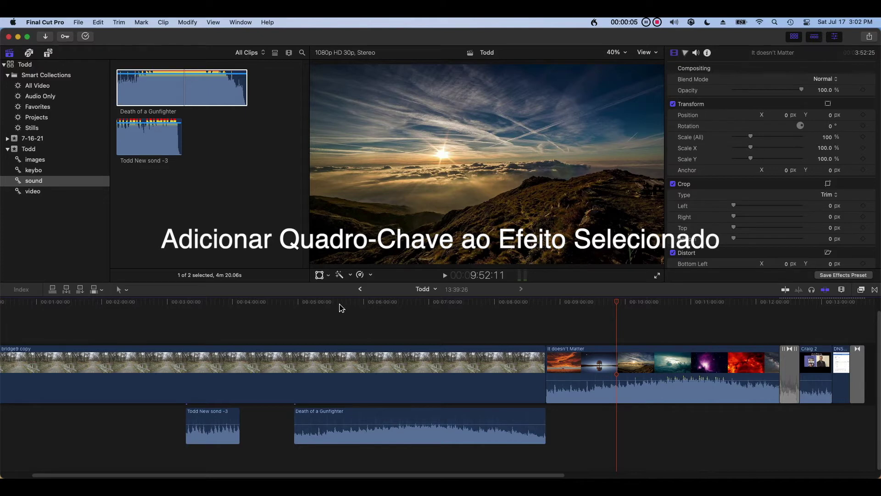
Select Death of a Gunfighter and add a volume keyframe at about 5:06.
click(340, 303)
click(365, 442)
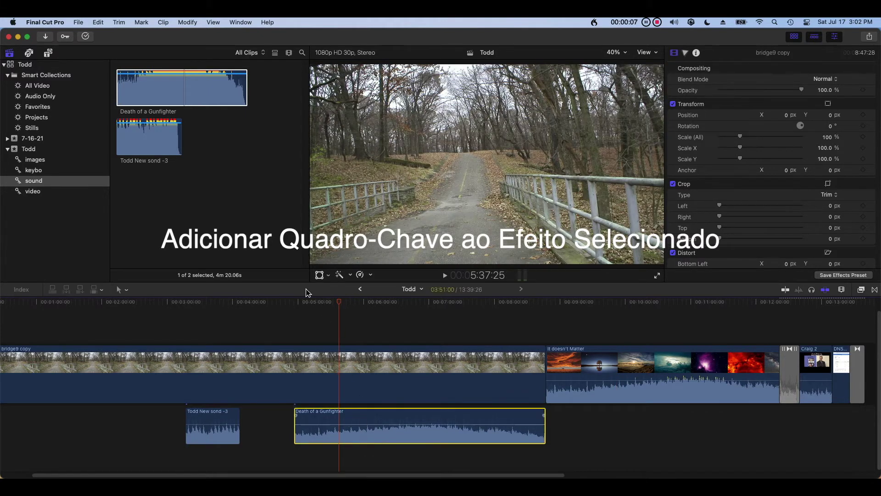
click(305, 307)
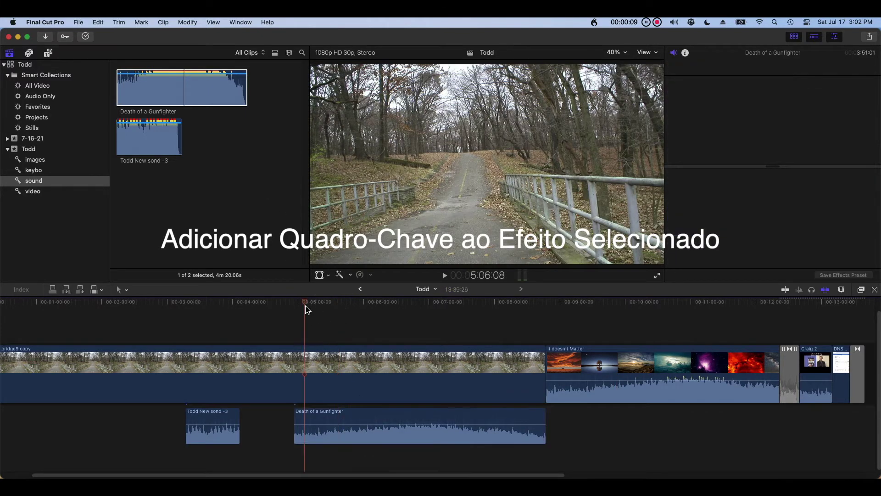
click(354, 415)
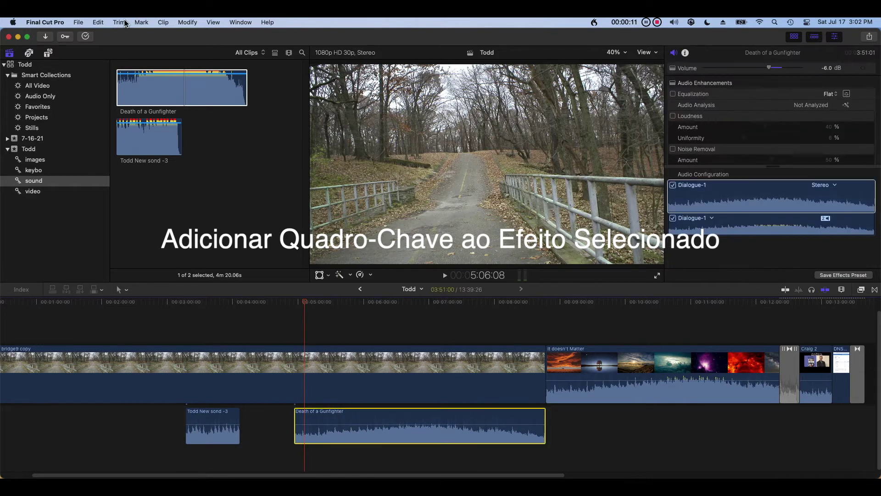
click(187, 22)
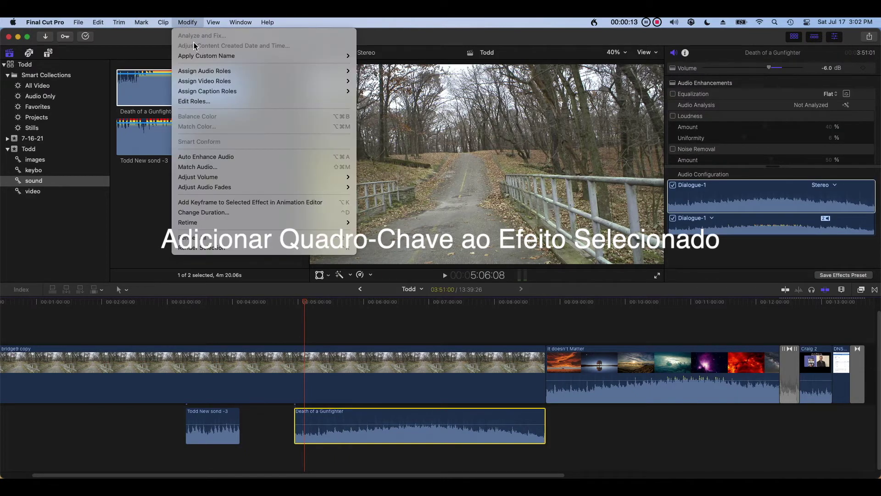
mouse_move(212, 73)
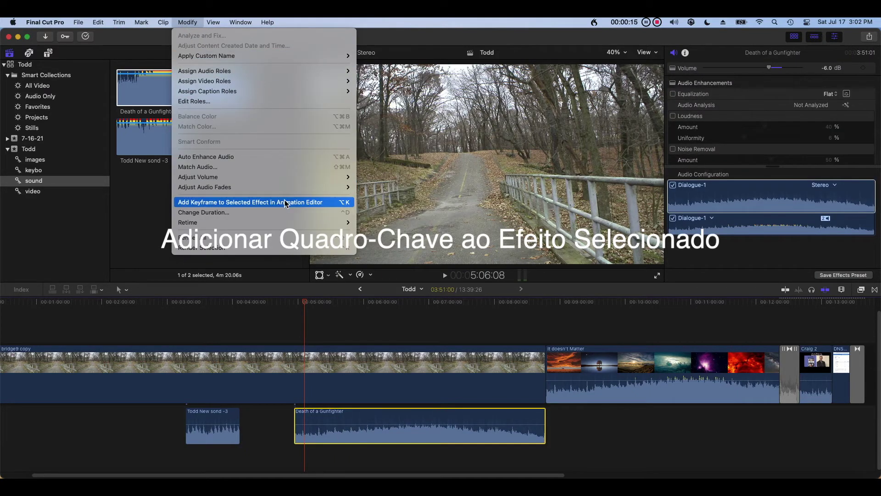
click(333, 203)
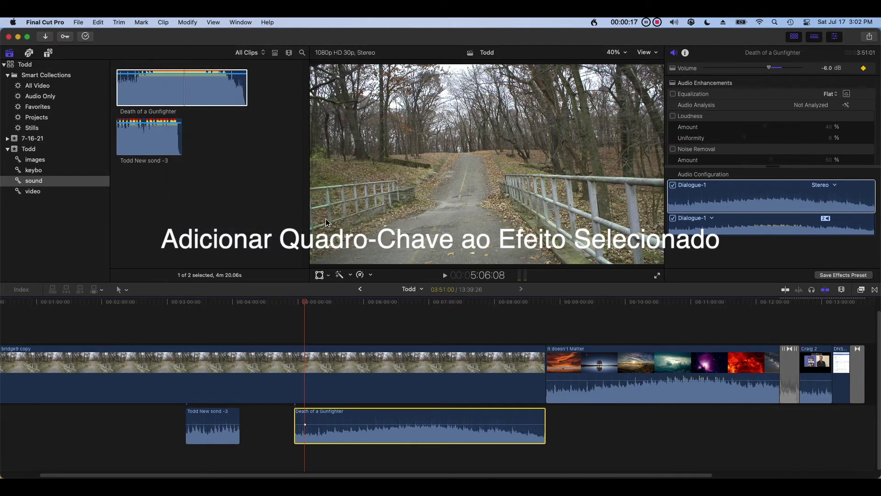
Add a second volume keyframe at about 5:36.
click(340, 309)
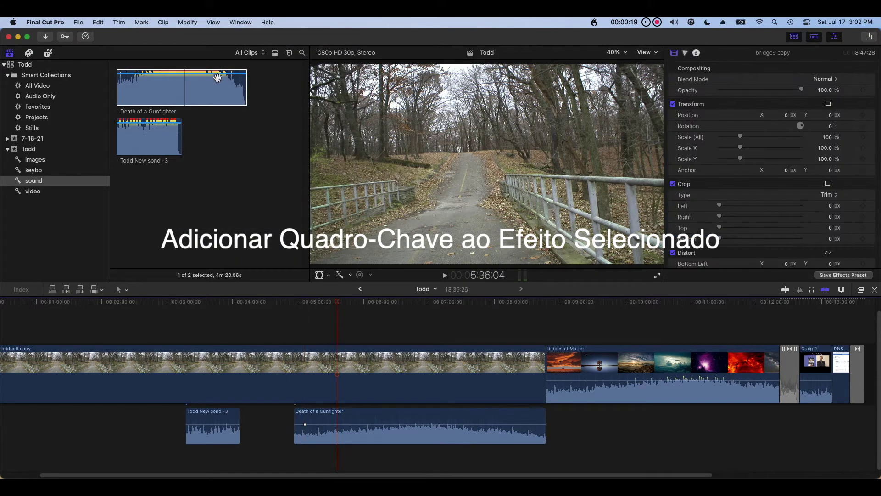
click(184, 22)
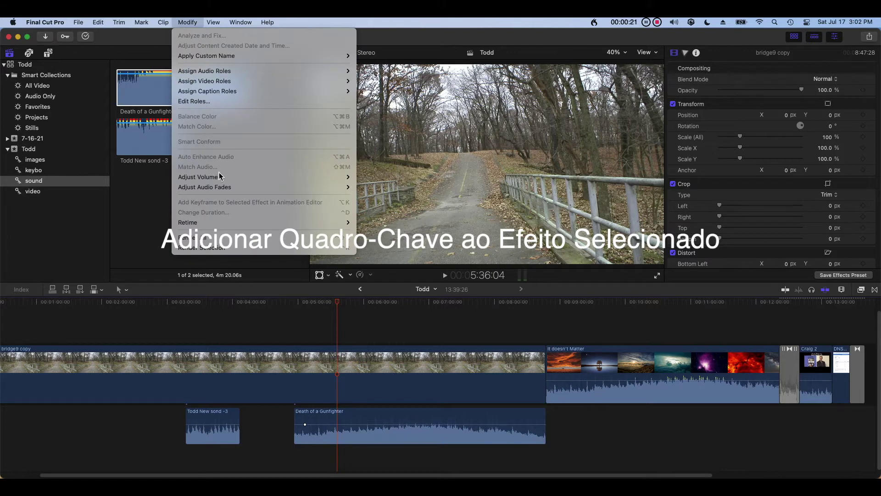
click(374, 426)
click(374, 419)
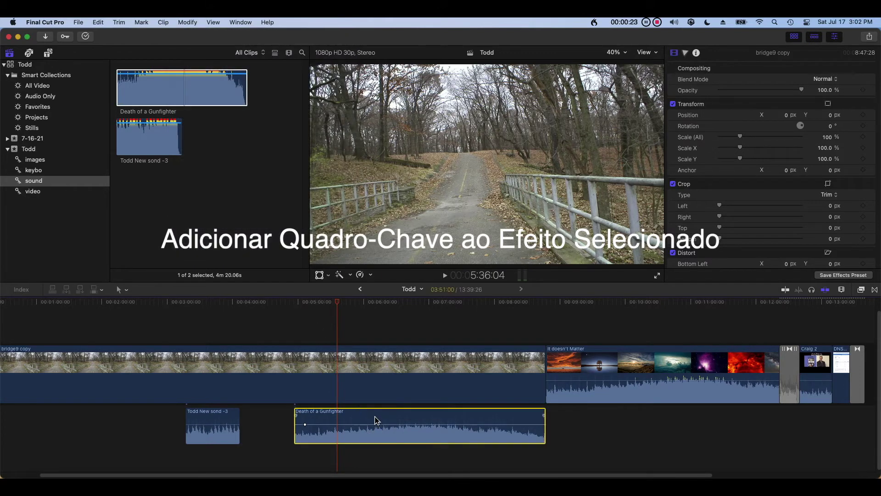
click(187, 22)
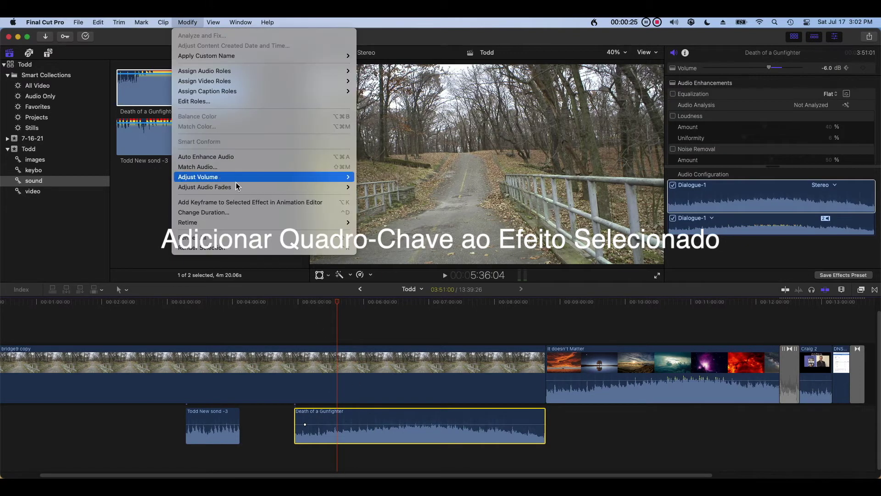
click(236, 202)
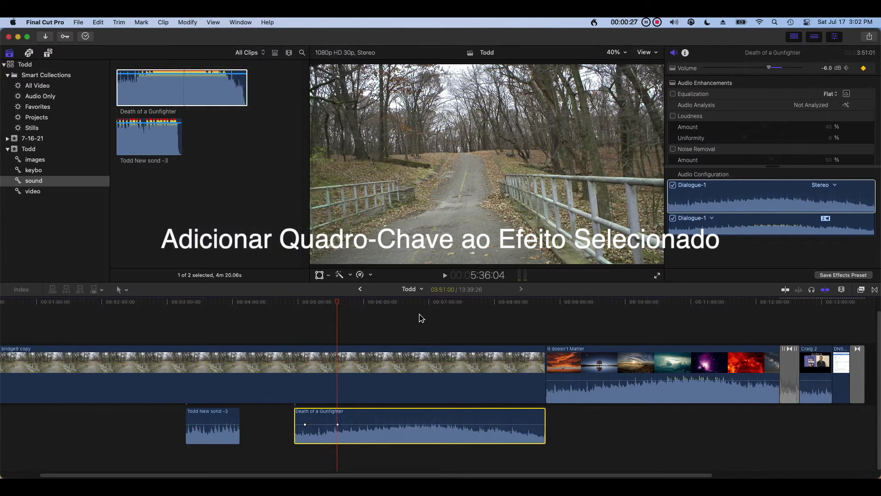
Add a third volume keyframe at about 6:49.
click(419, 309)
click(402, 419)
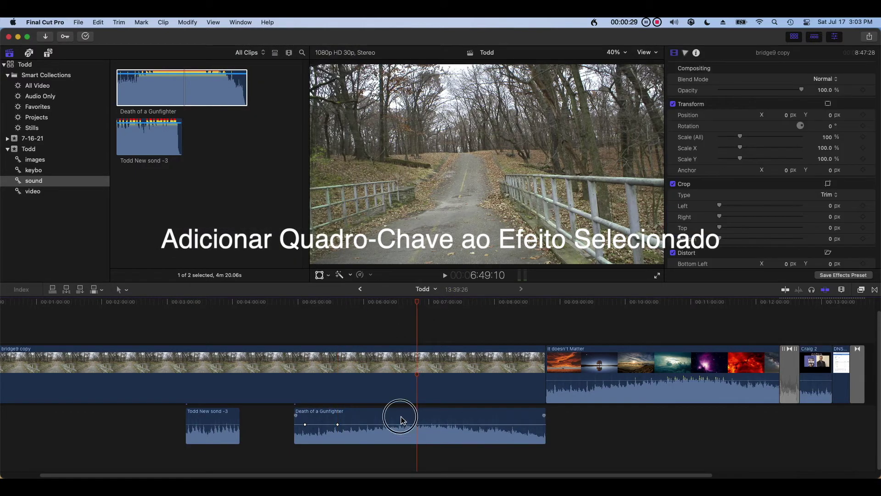
click(197, 22)
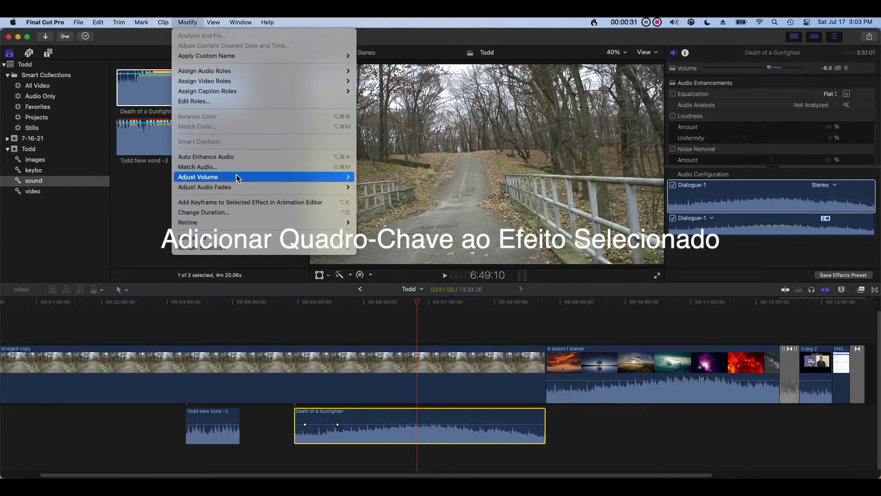
click(241, 202)
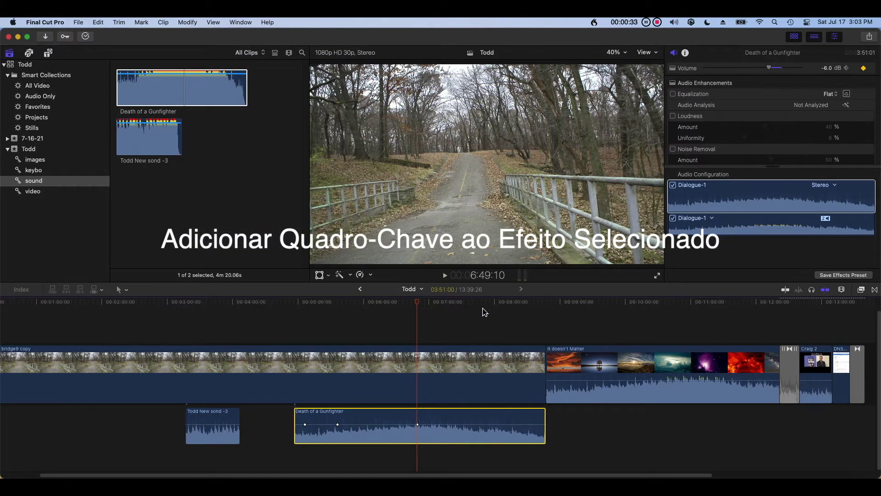
Add a fourth volume keyframe at about 7:48, then park the playhead near 9:40.
click(483, 312)
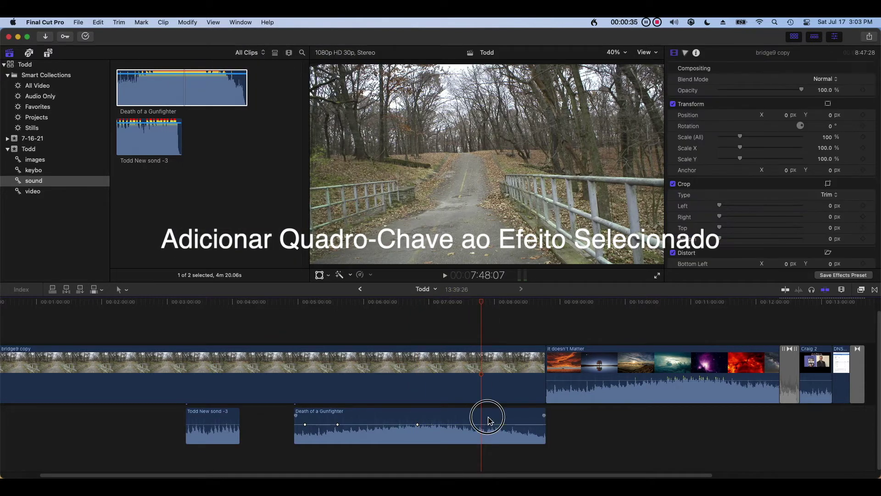
click(444, 422)
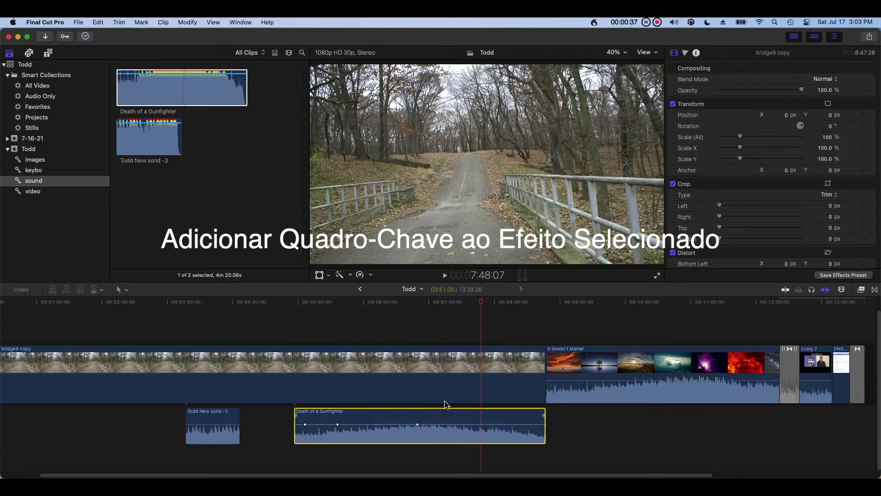
click(198, 25)
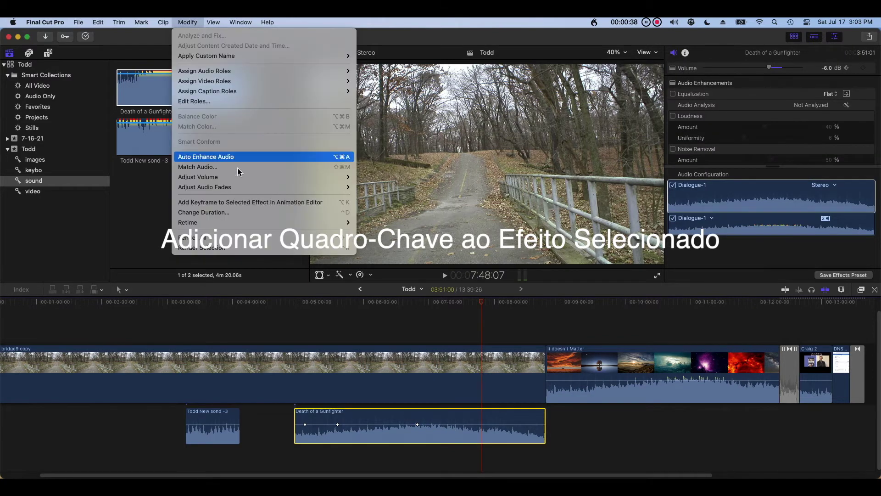
click(248, 204)
click(499, 321)
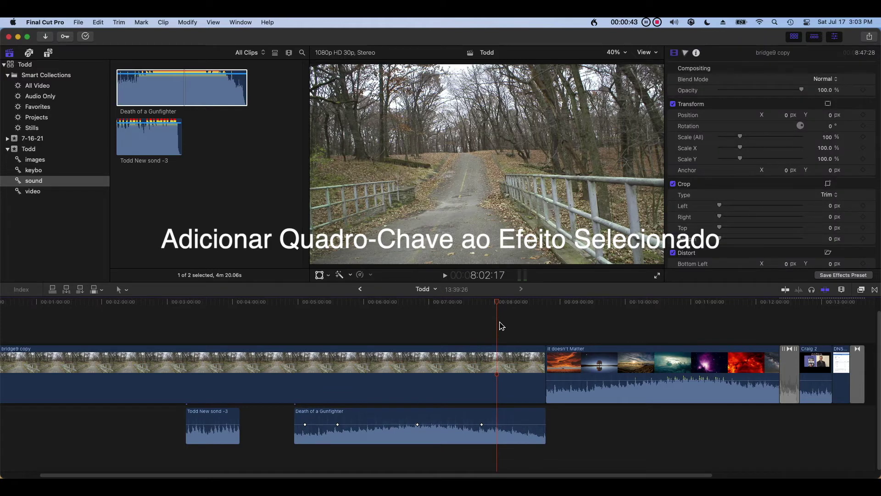
click(604, 426)
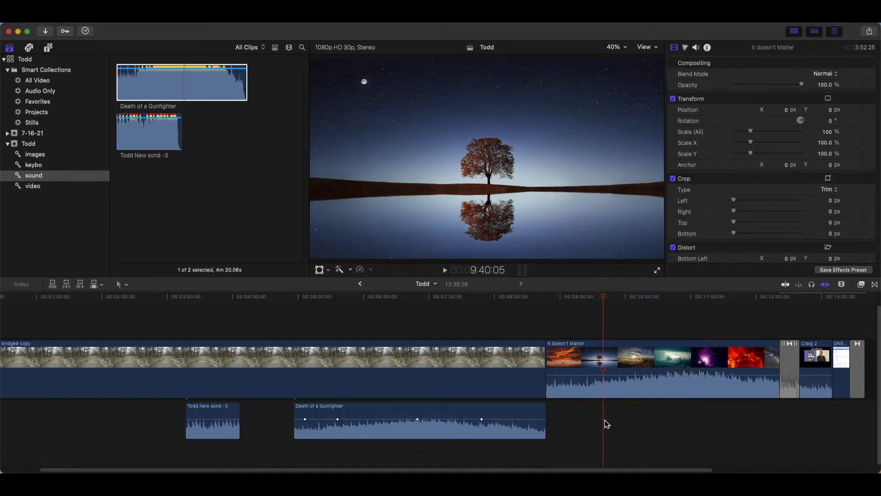
Drag the Gunfighter volume keyframes to shift and shorten the dip, then park the playhead before it.
mouse_move(338, 422)
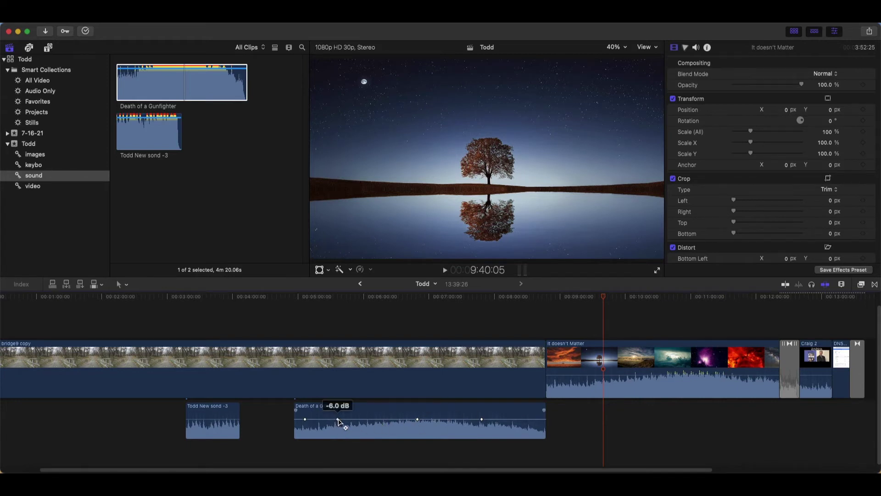
mouse_move(338, 420)
mouse_down()
mouse_move(380, 420)
mouse_move(379, 438)
mouse_up()
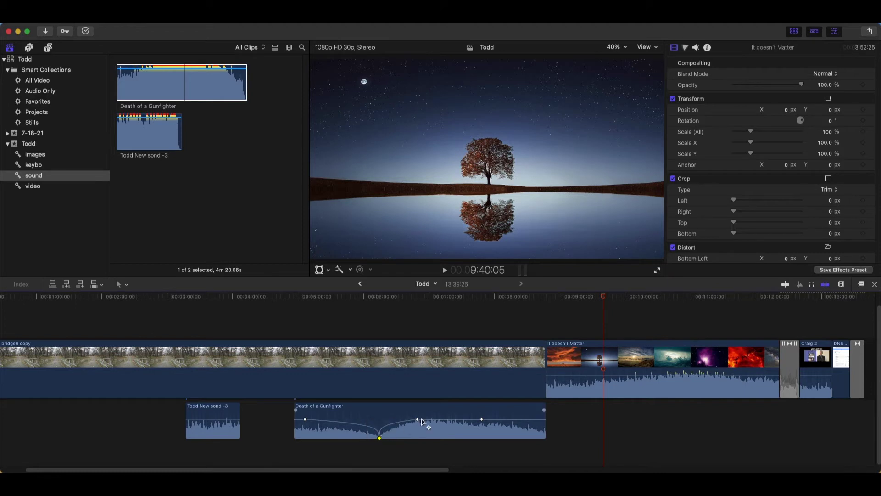
mouse_move(422, 419)
mouse_down()
mouse_move(466, 419)
mouse_move(432, 419)
mouse_move(425, 435)
mouse_up()
click(465, 419)
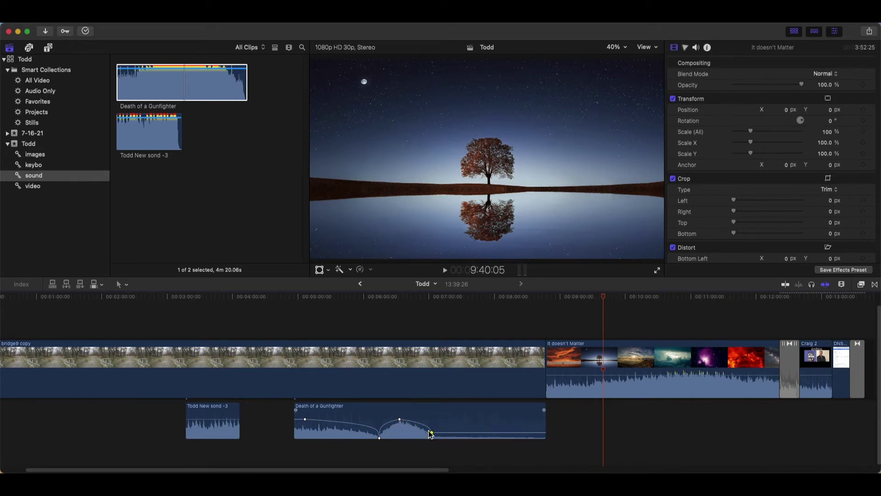
click(431, 434)
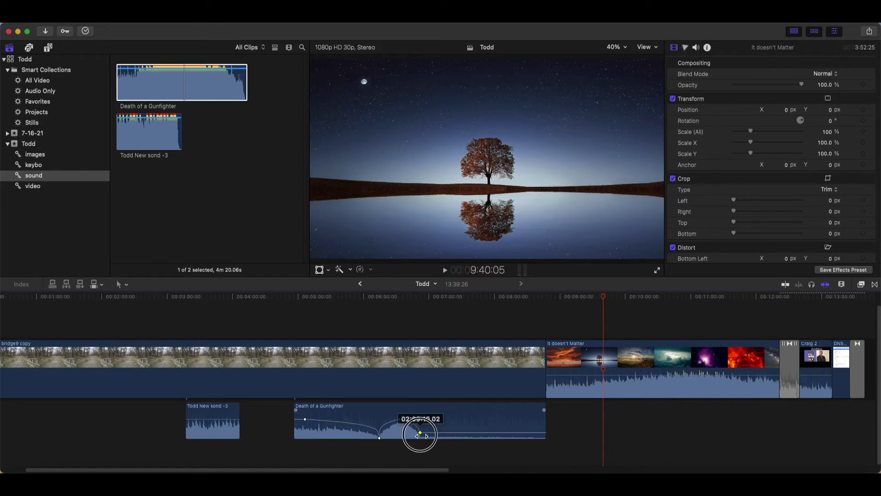
drag(433, 435, 387, 437)
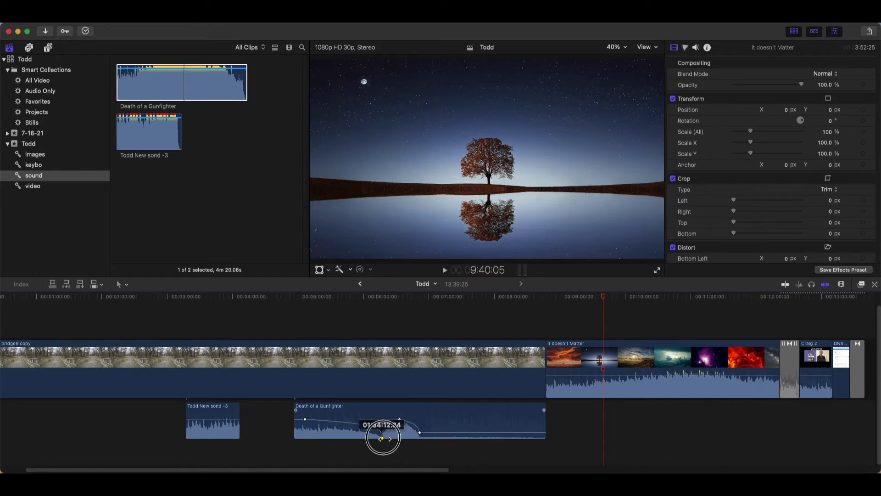
mouse_move(305, 425)
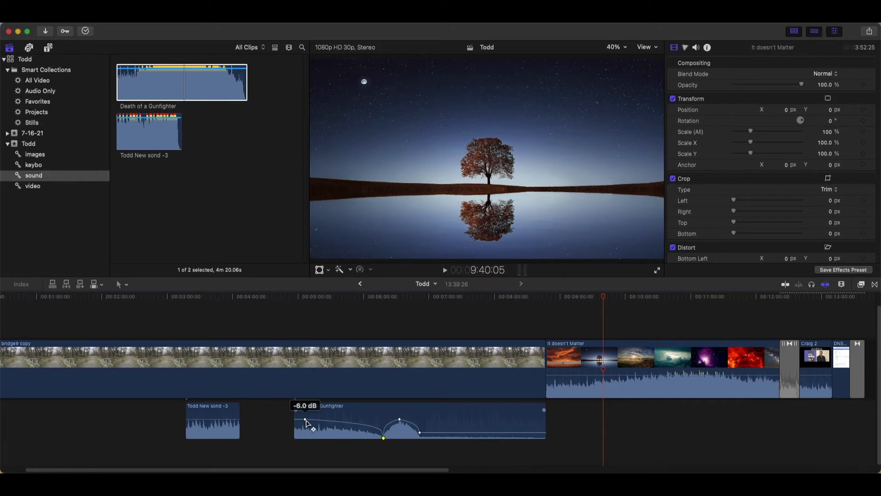
drag(305, 419, 363, 420)
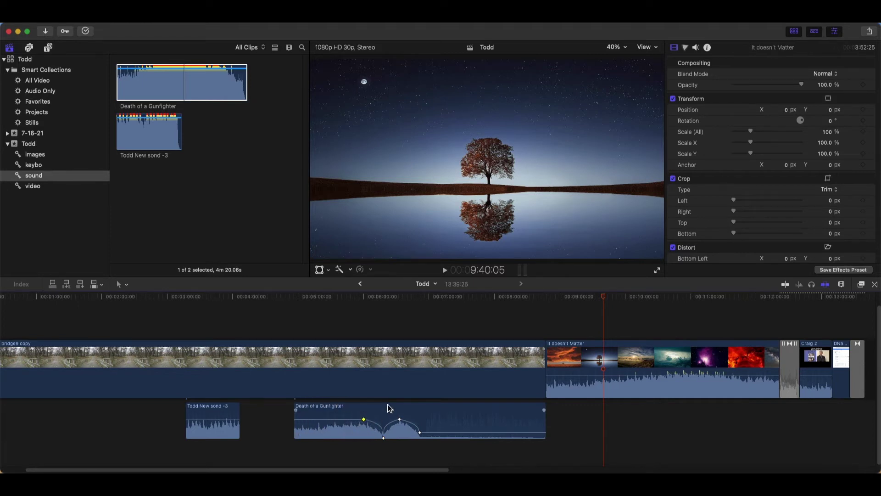
click(350, 307)
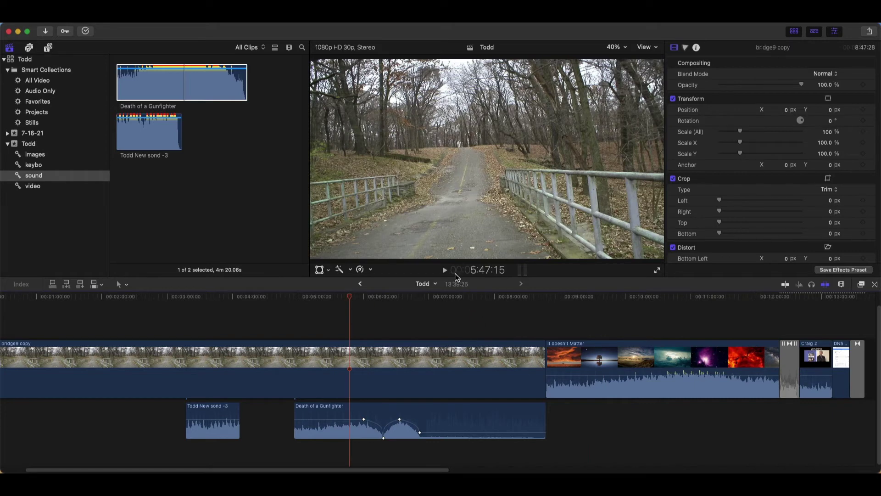
Play back the dip, stop, and drag its peak keyframe slightly earlier.
click(446, 271)
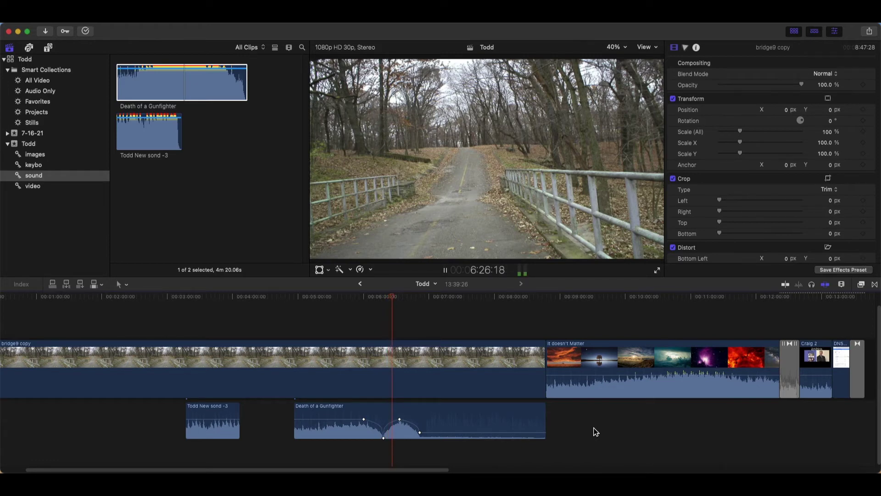
click(448, 273)
mouse_move(399, 419)
mouse_down()
mouse_move(375, 421)
mouse_move(400, 433)
mouse_up()
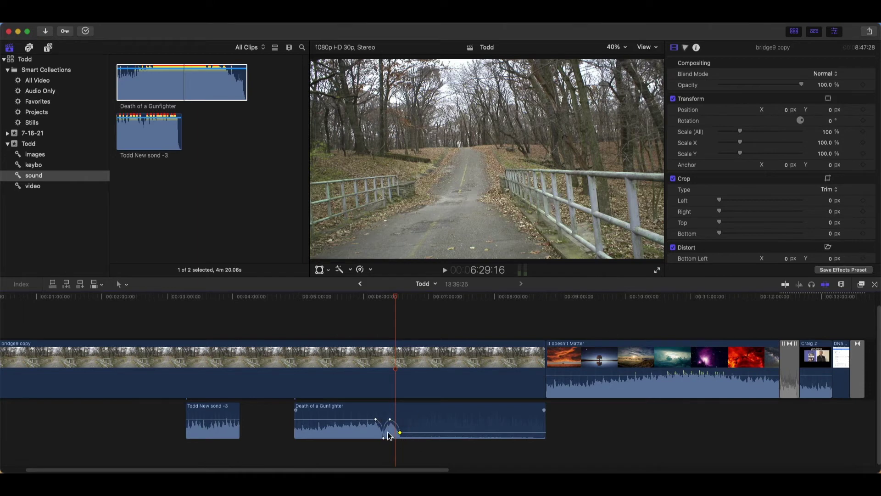
Move the playhead back to just before the volume dip.
click(367, 303)
click(370, 299)
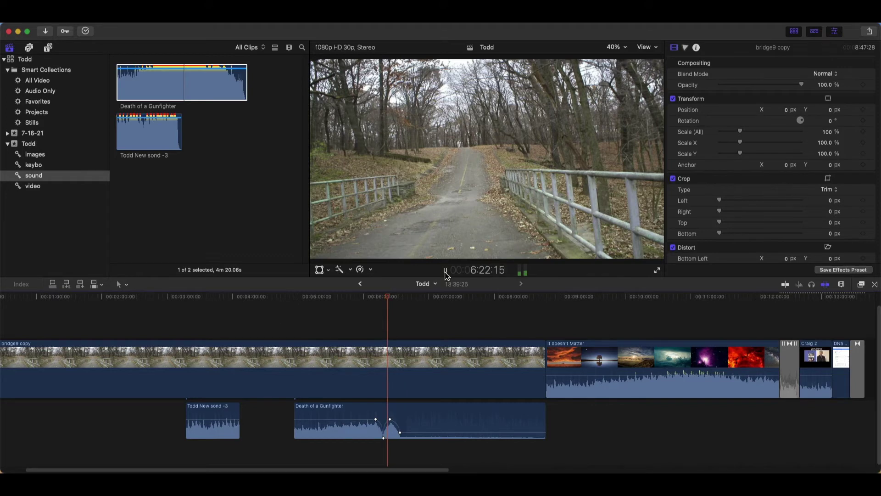
Undo the keyframe edits and move Todd New sond -3 to overlap the Gunfighter music's start.
key(super+z)
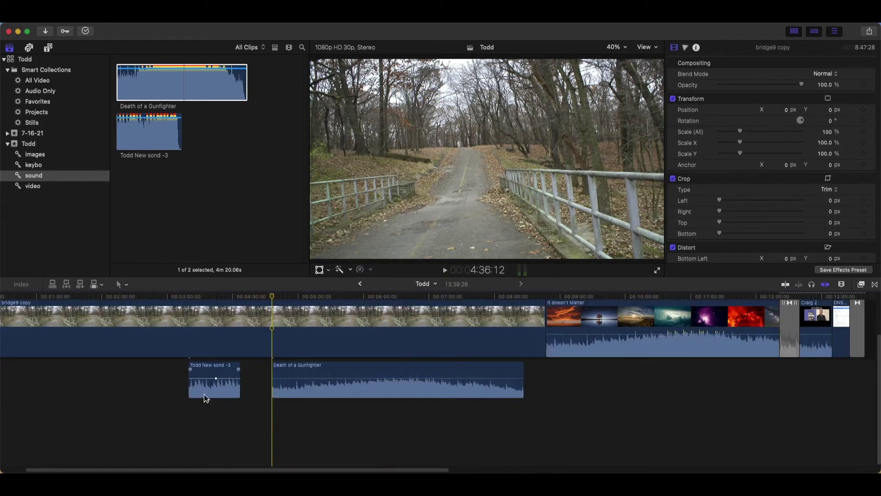
drag(211, 394, 263, 437)
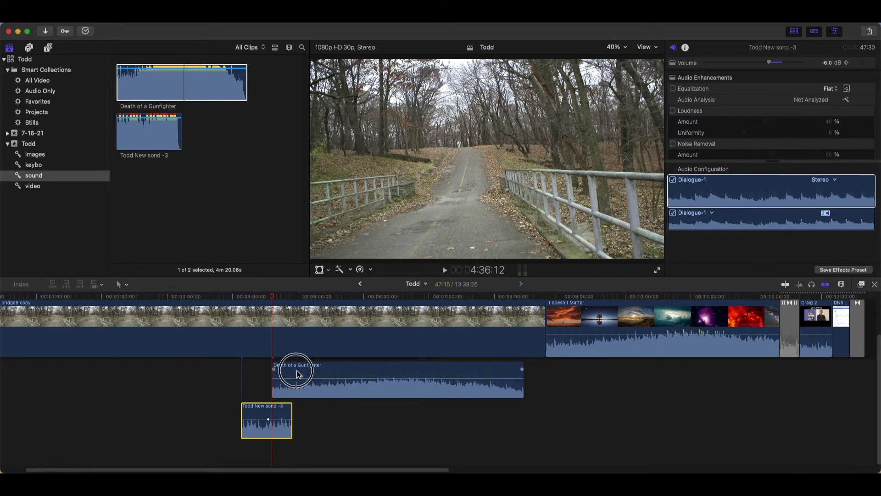
click(297, 375)
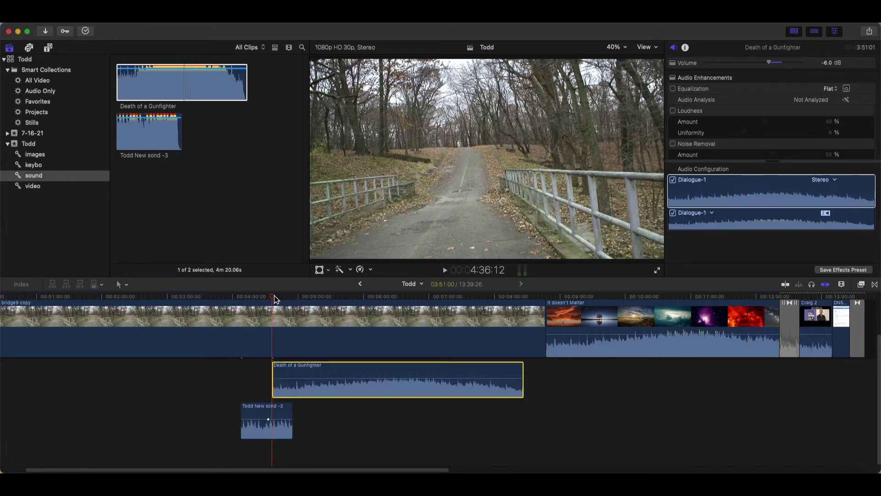
drag(274, 296, 283, 297)
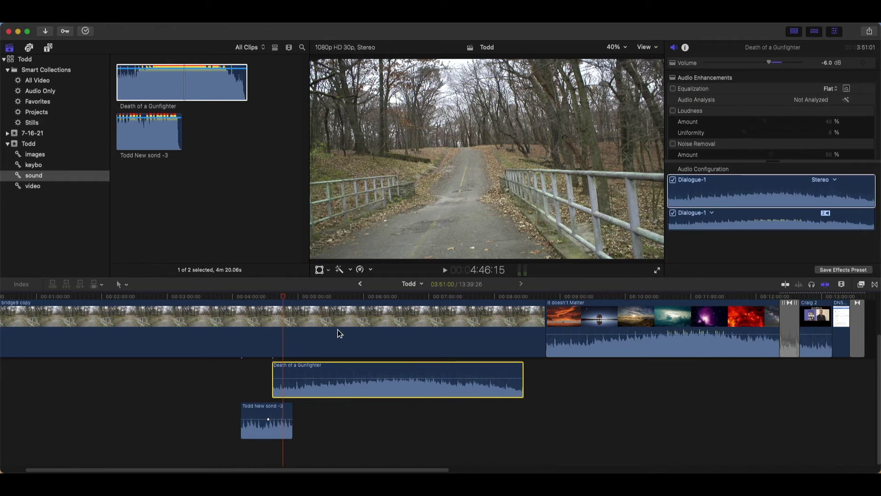
Fade Todd New sond -3 down to -46 dB and raise the Gunfighter music's volume.
click(281, 438)
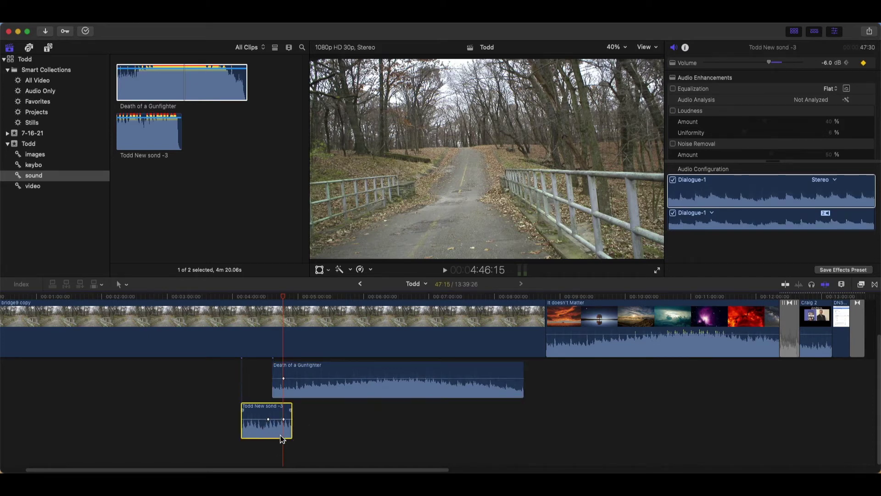
mouse_move(285, 419)
drag(285, 419, 284, 433)
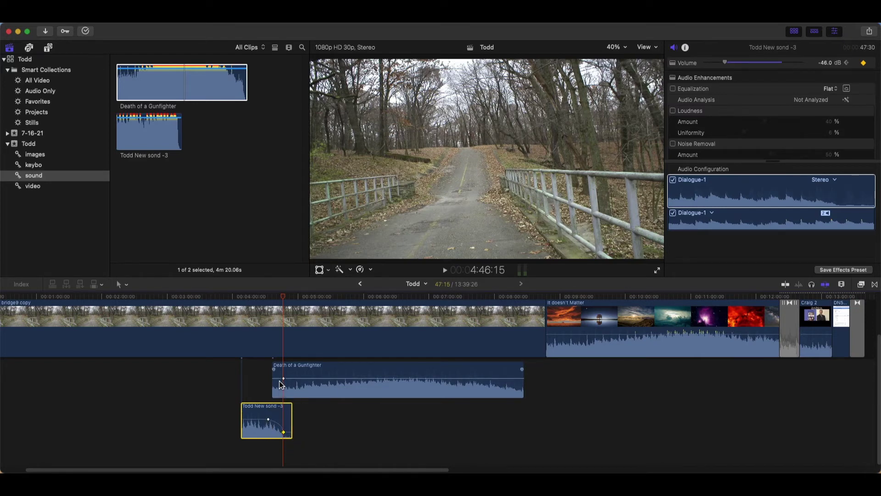
mouse_move(283, 379)
mouse_move(284, 380)
mouse_down()
mouse_move(285, 372)
mouse_move(284, 379)
mouse_up()
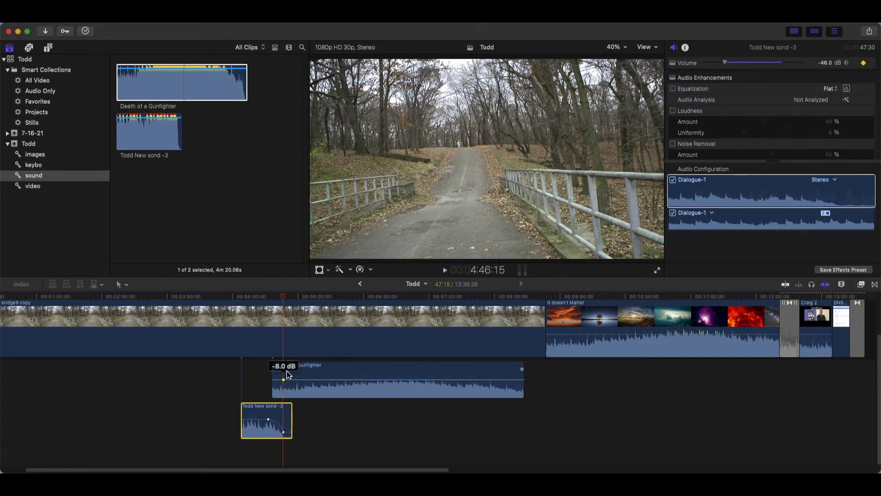
Add a second Gunfighter volume point near 5:02 and lower the opening for a fade-in.
click(291, 298)
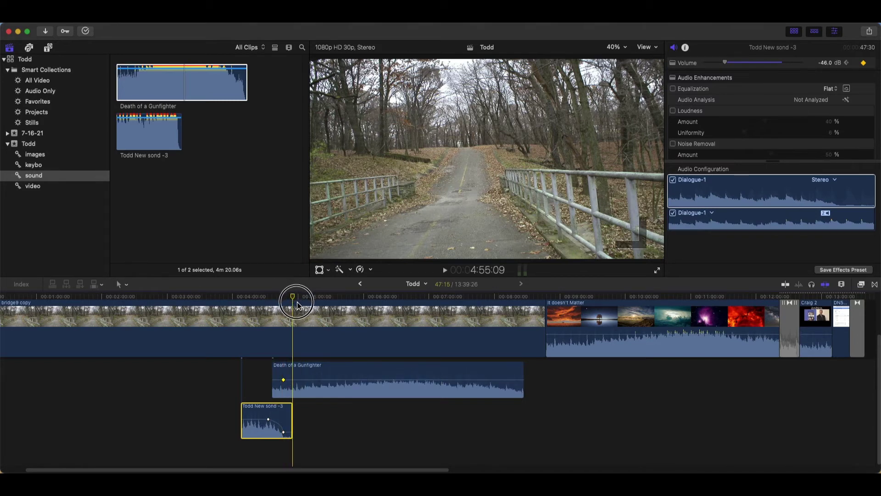
click(301, 297)
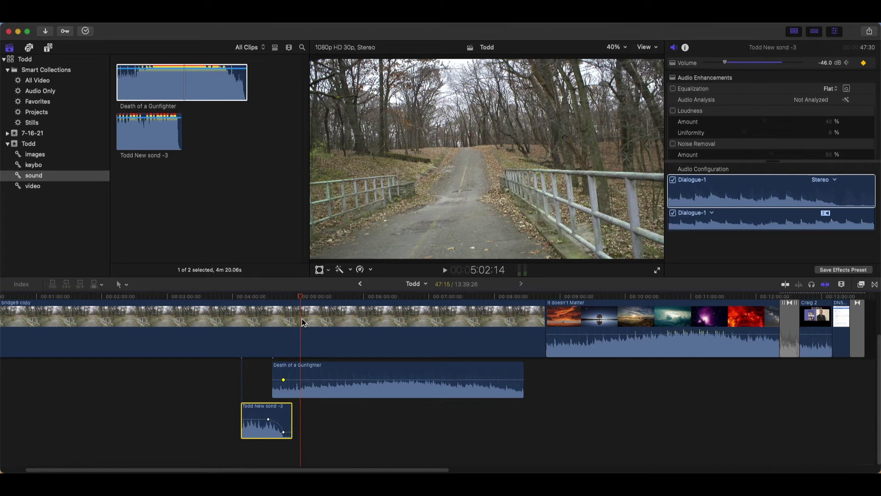
click(299, 378)
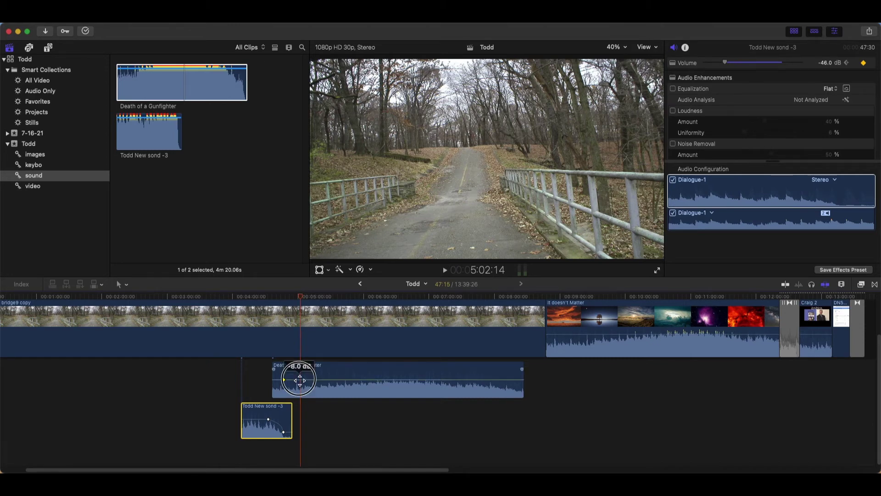
click(301, 377)
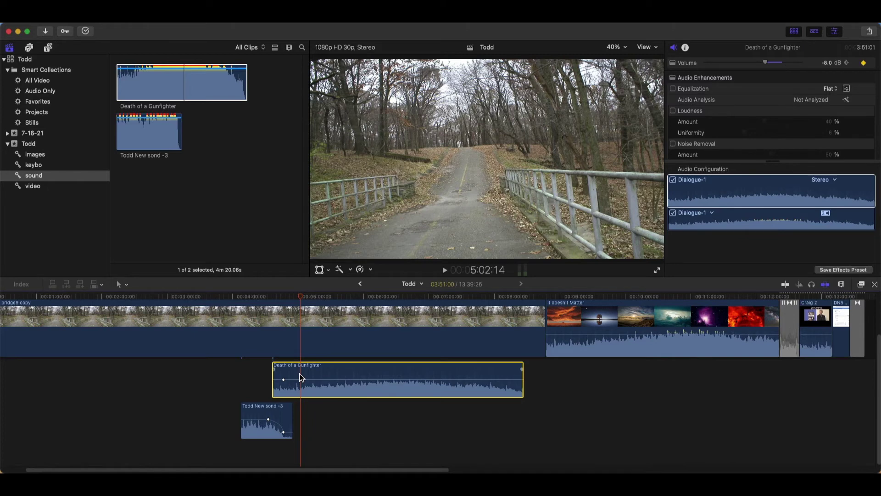
alt+click(301, 380)
drag(284, 381, 284, 390)
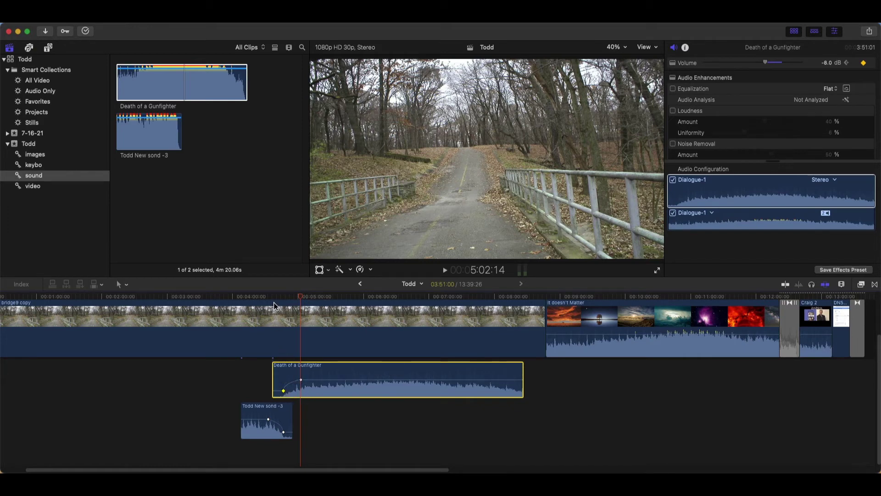
click(303, 385)
drag(301, 381, 295, 380)
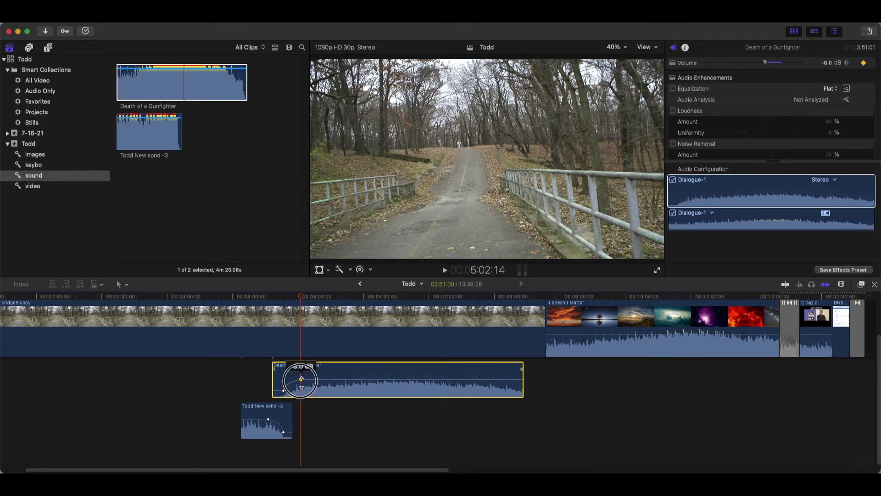
Adjust the timing of Todd New sond -3's fade-out and return the playhead to 4:30:28.
click(269, 418)
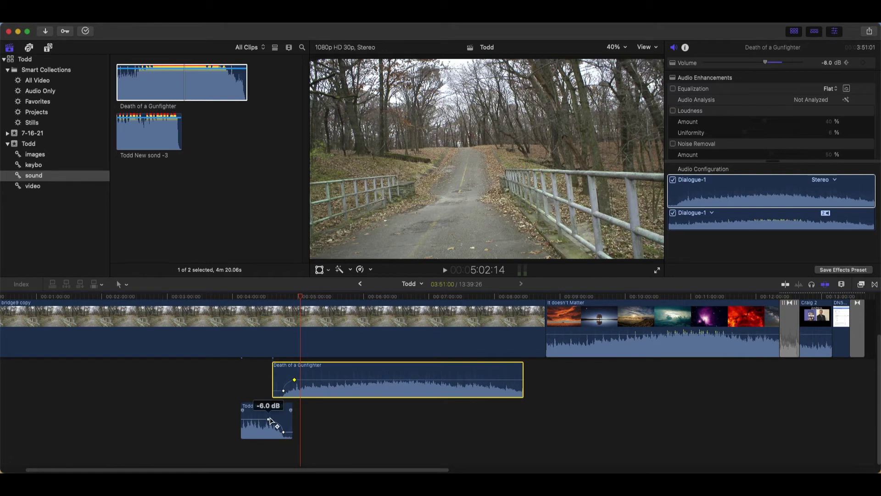
drag(269, 421, 274, 419)
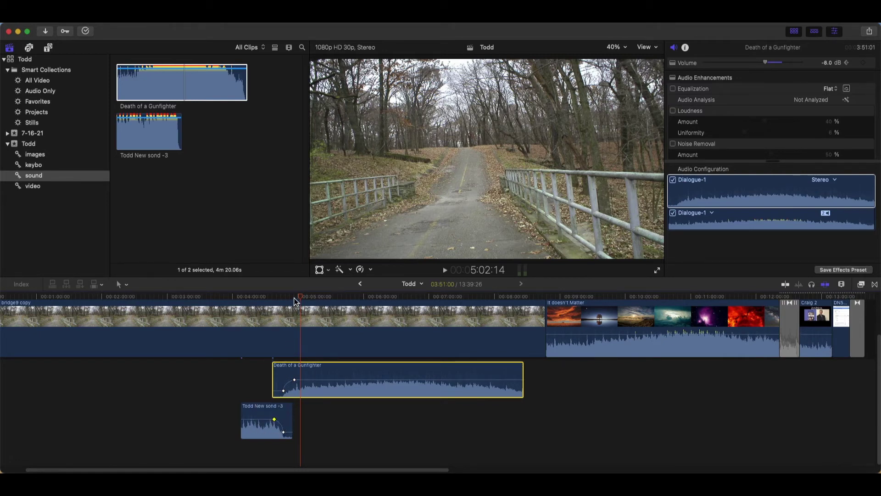
drag(303, 299, 286, 299)
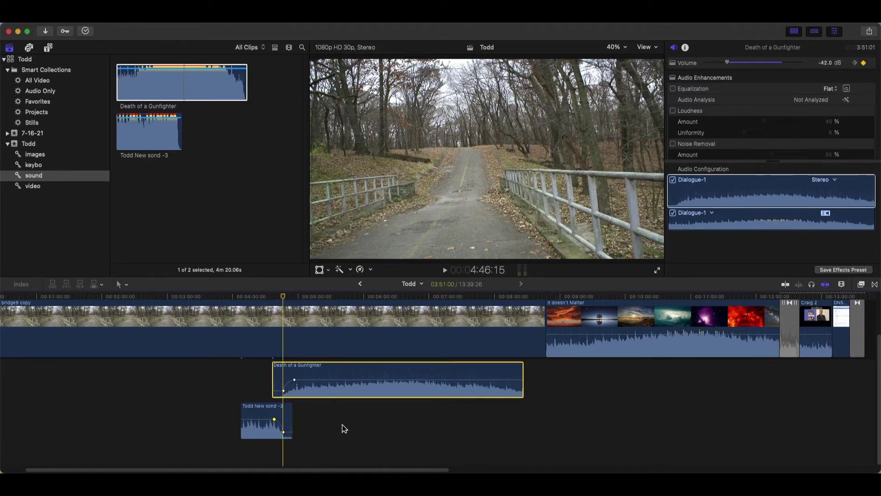
click(266, 298)
click(266, 297)
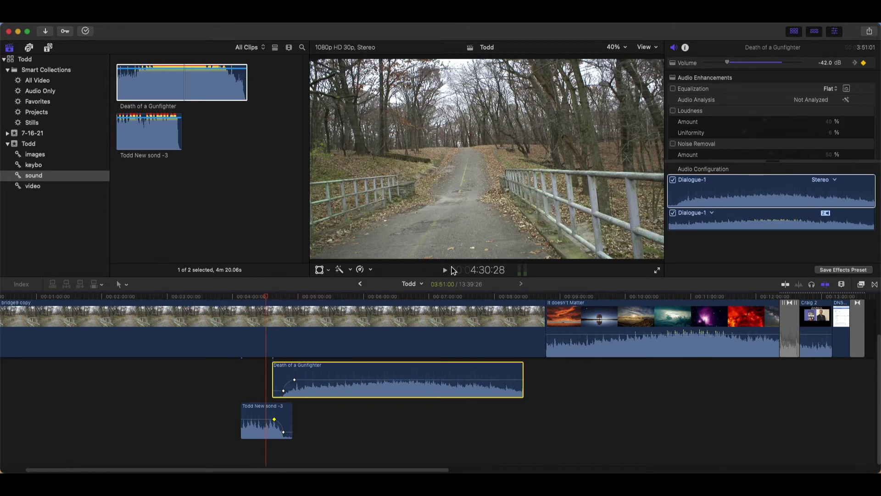
Play back the crossfade, then stop and deselect so Todd New sond -3 sits beside Death of a Gunfighter.
click(445, 270)
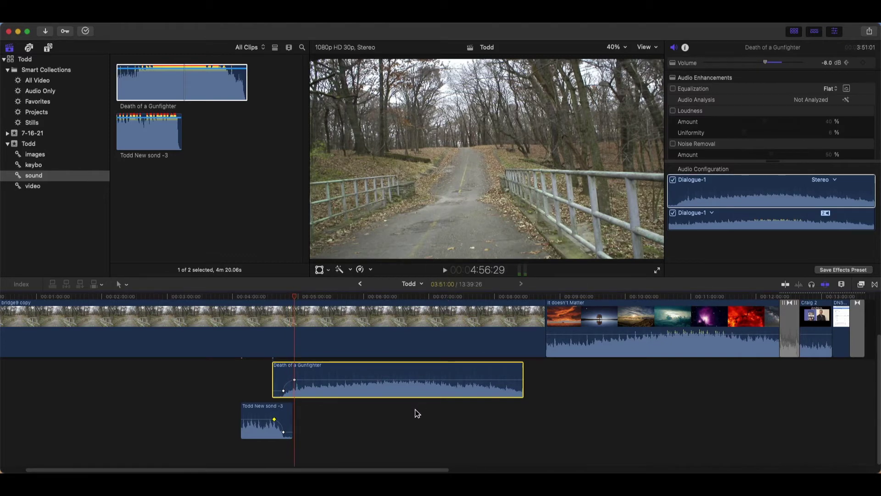
click(596, 410)
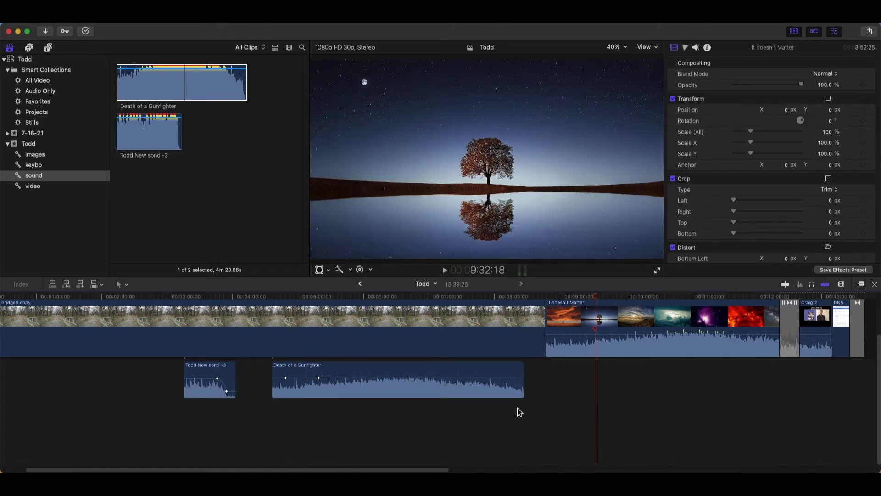
Delete the -5.0 dB, clip-start and -46 dB volume keyframes from the two music clips.
right_click(320, 379)
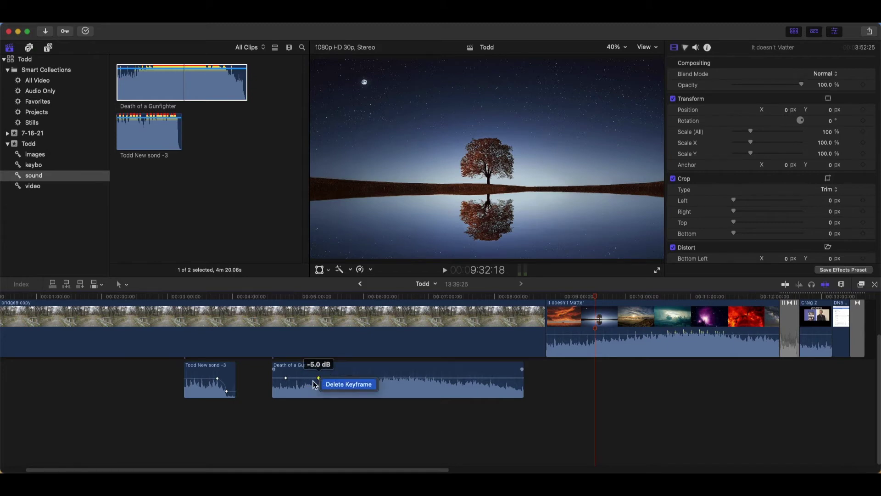
click(331, 385)
right_click(286, 379)
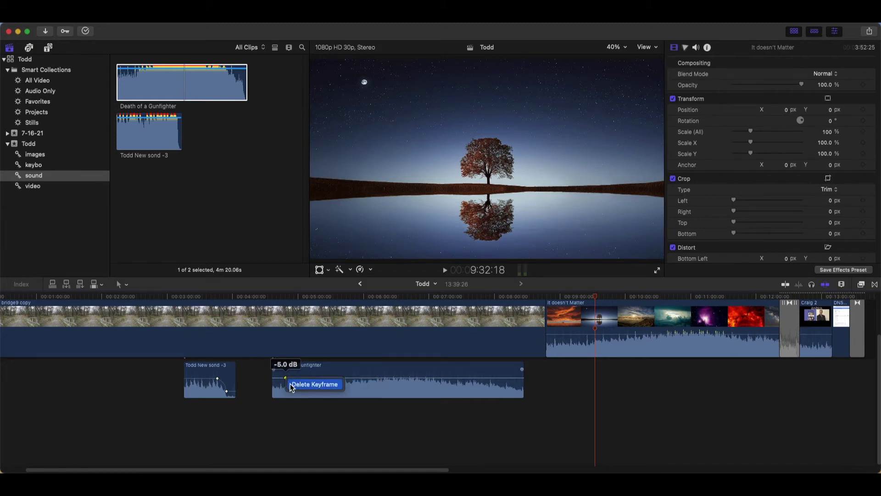
click(303, 384)
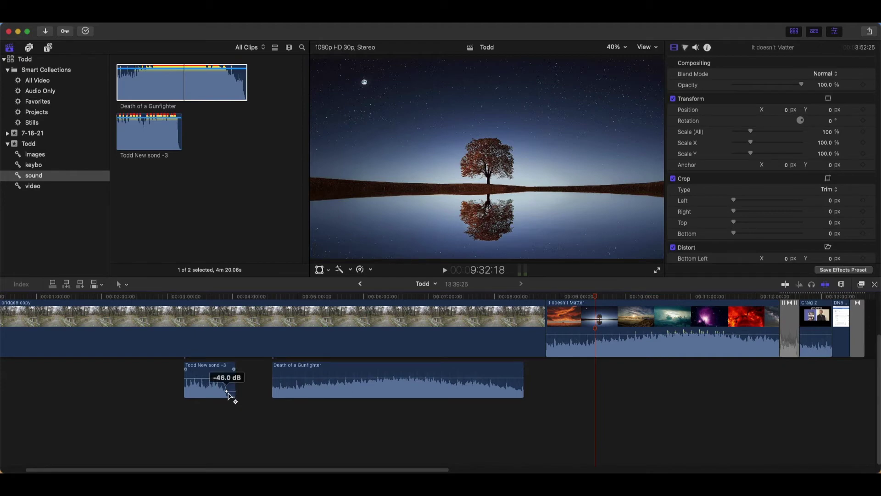
right_click(227, 392)
click(233, 400)
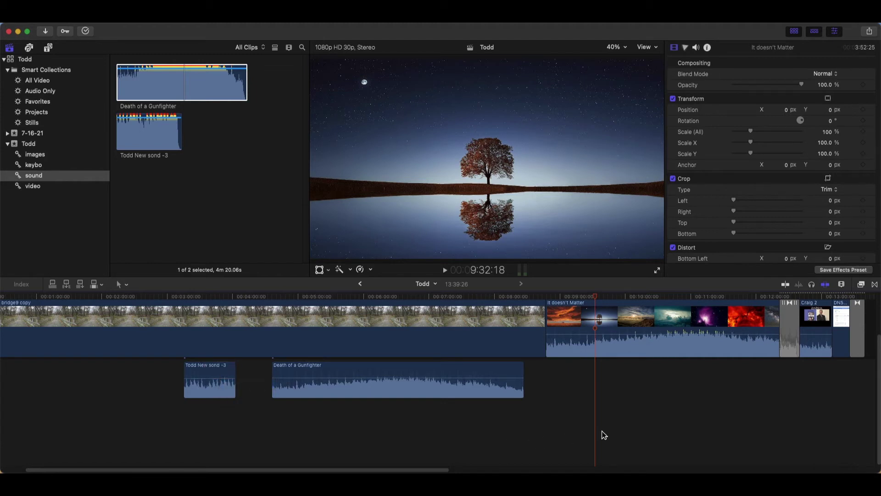
key(Down)
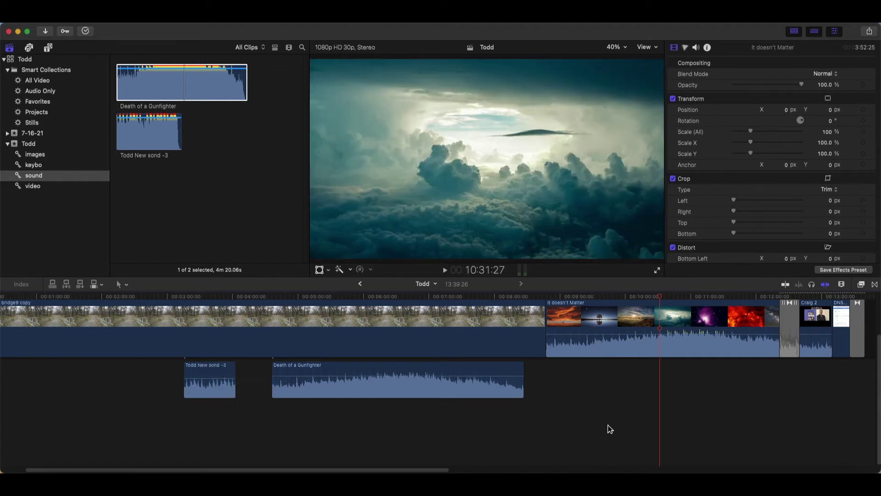
Set the Death of a Gunfighter clip's volume to 6.0 dB in the Audio inspector.
click(483, 385)
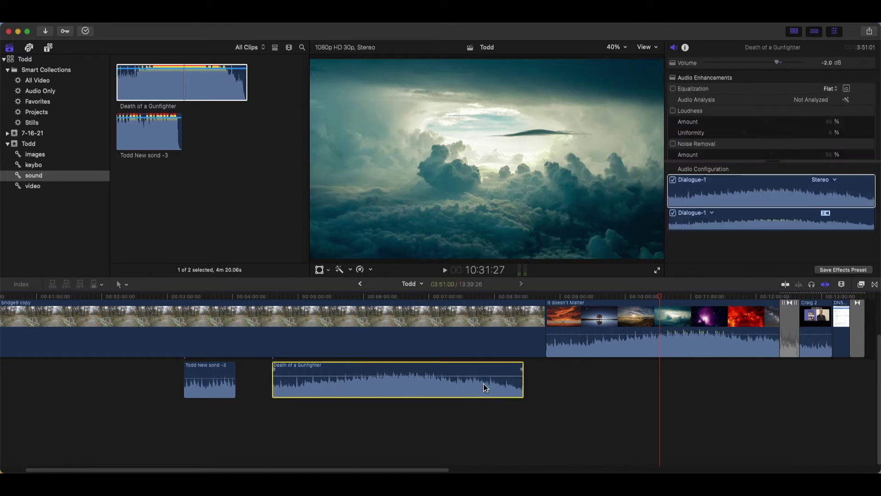
click(787, 155)
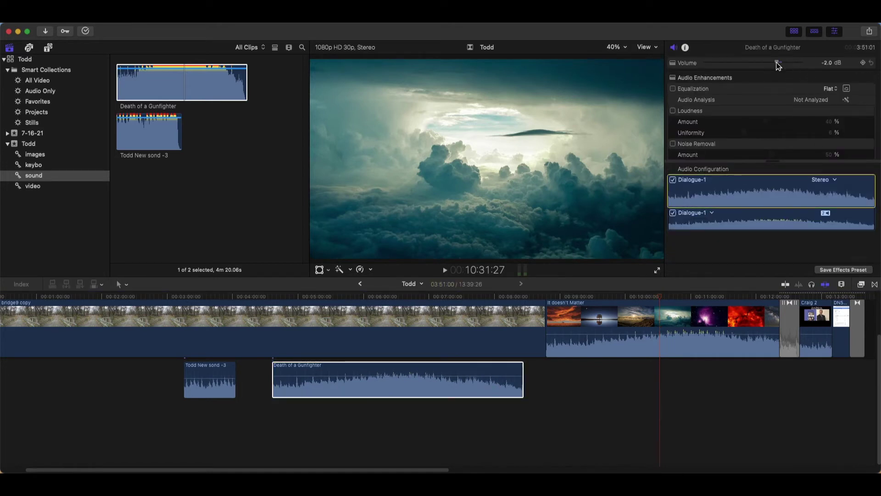
mouse_move(778, 63)
mouse_down()
mouse_move(795, 69)
mouse_move(746, 73)
mouse_up()
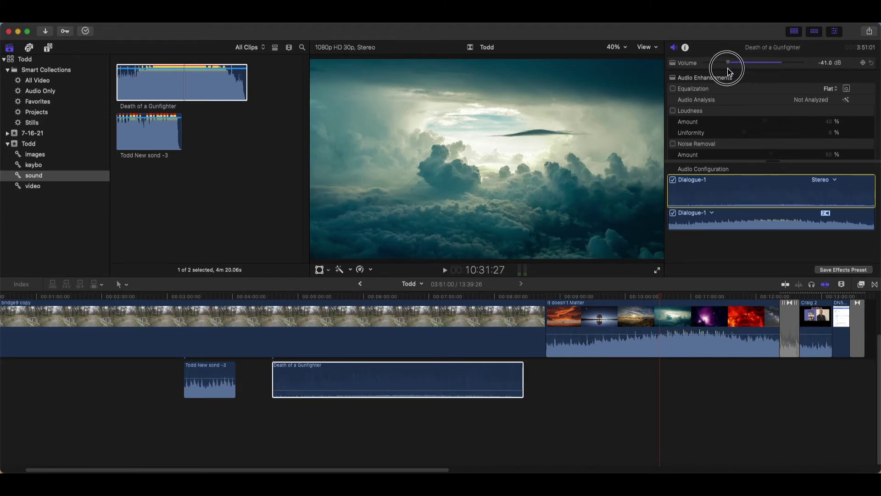
drag(746, 72, 738, 75)
click(826, 63)
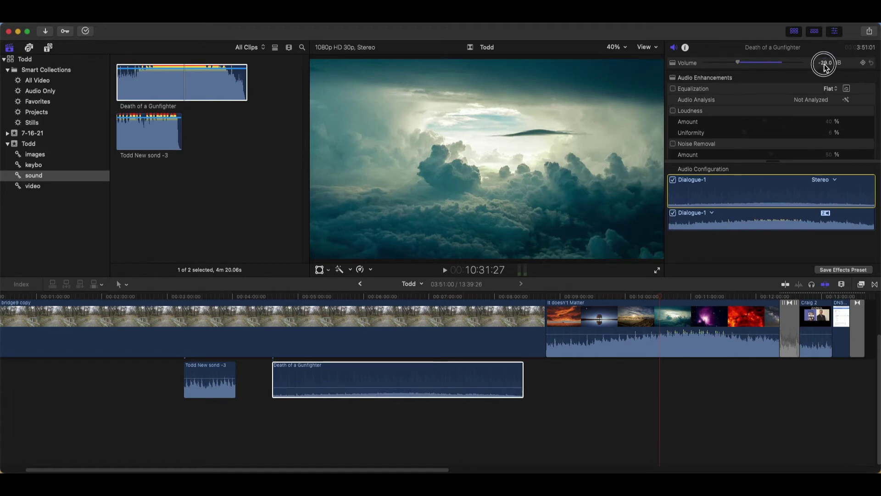
text(6)
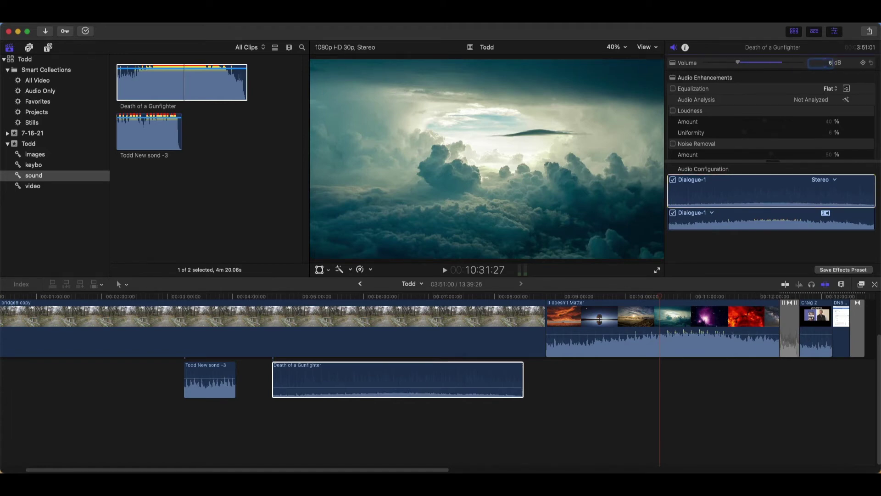
key(Return)
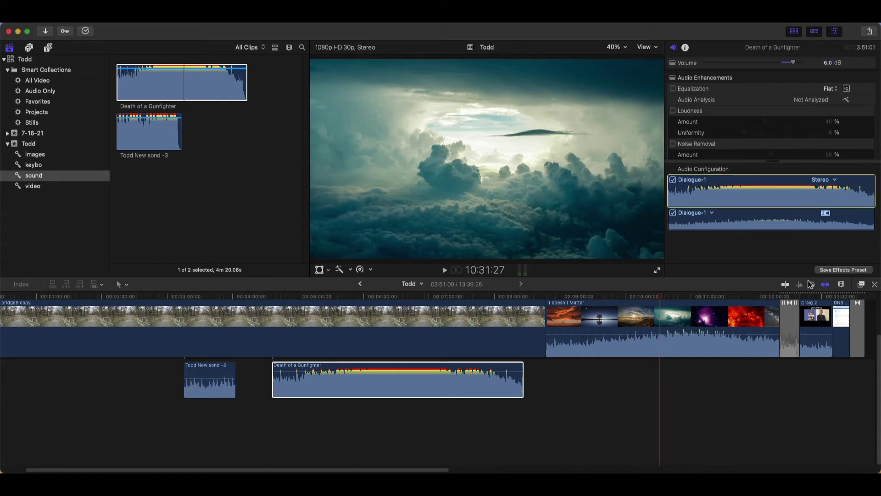
click(612, 381)
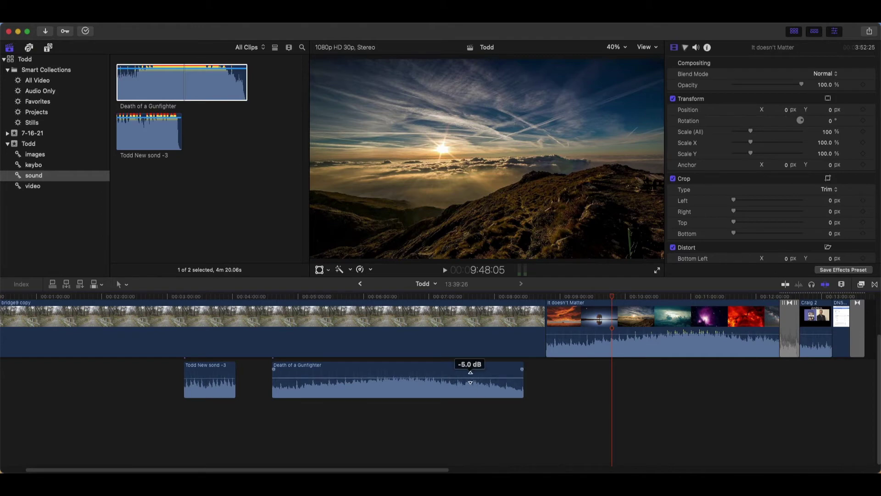
Fine-tune the Gunfighter music level by dragging its volume line on the clip.
click(462, 390)
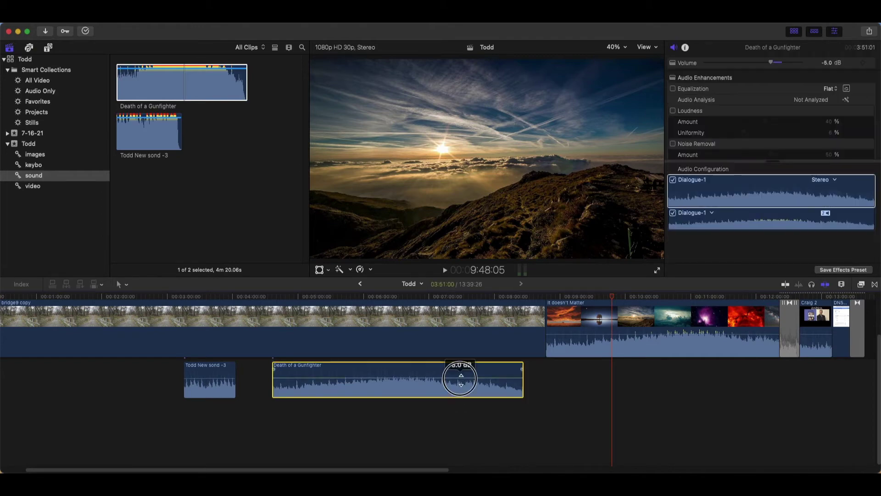
mouse_move(463, 377)
mouse_down()
mouse_move(463, 394)
mouse_move(463, 372)
mouse_up()
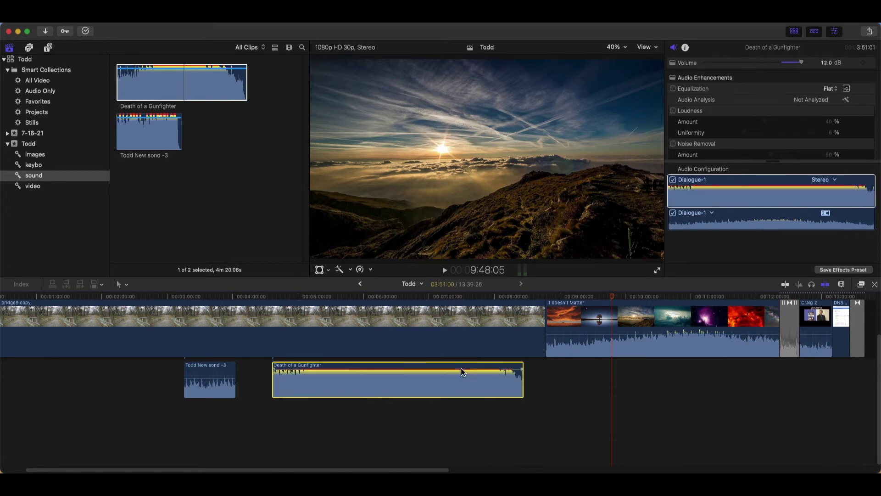
drag(461, 372, 461, 375)
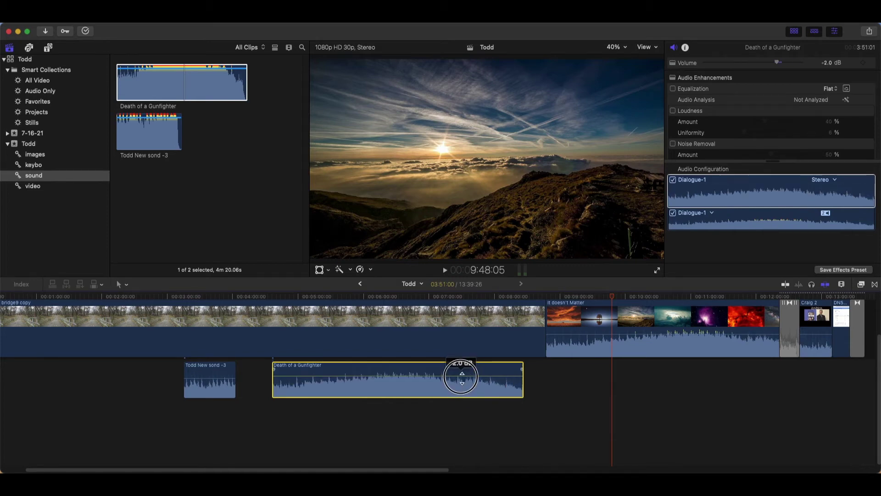
click(595, 418)
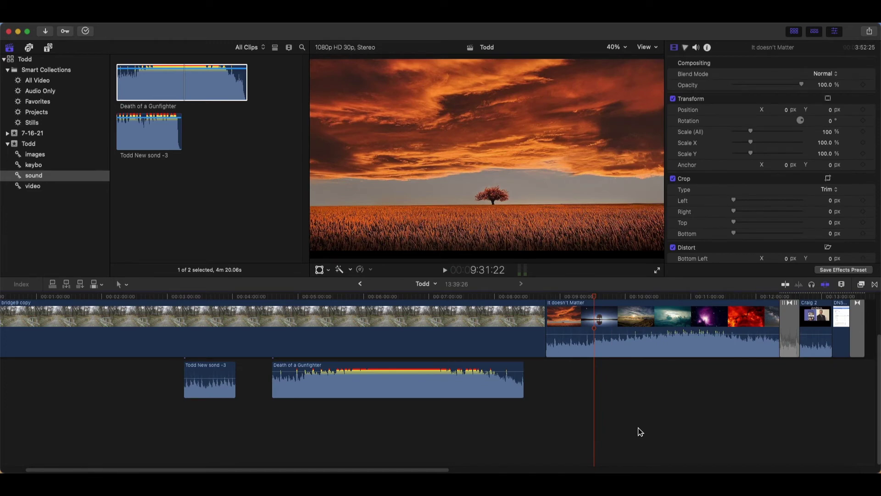
Detach and delete the It doesn't Matter clip's audio, then play from the nebula shot.
click(702, 328)
right_click(702, 329)
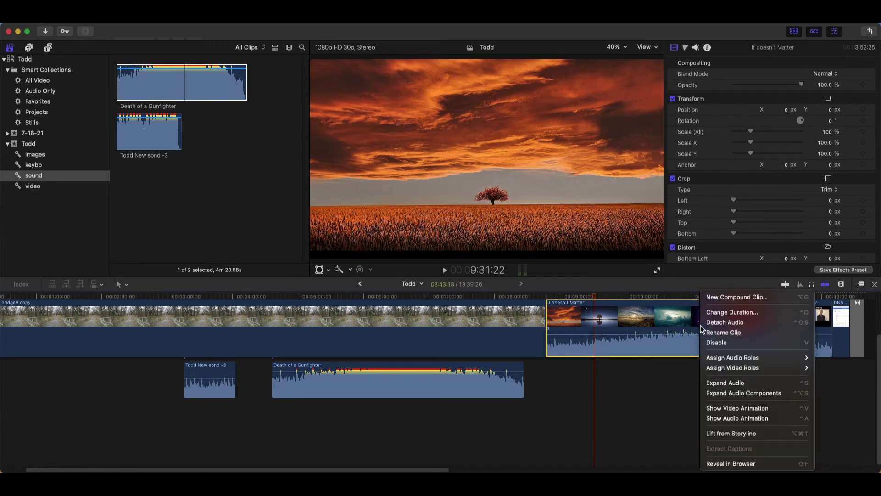
click(771, 326)
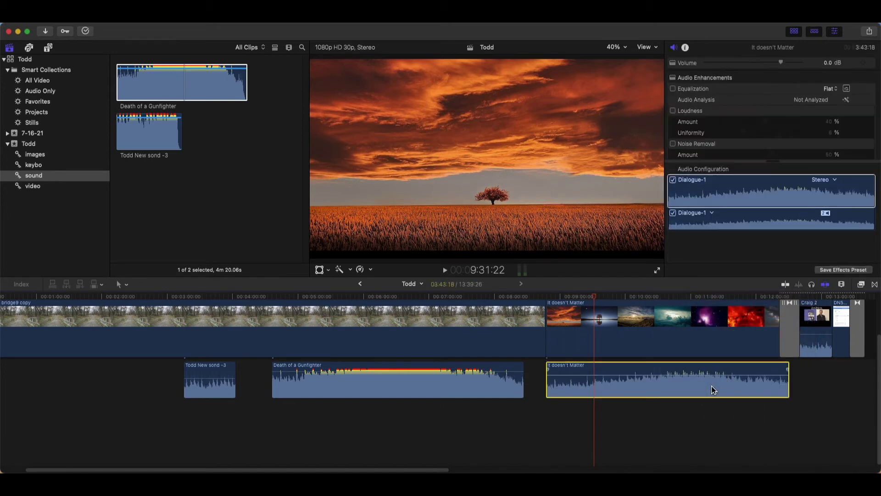
key(Delete)
mouse_move(599, 313)
mouse_down()
mouse_move(727, 321)
mouse_move(662, 317)
mouse_up()
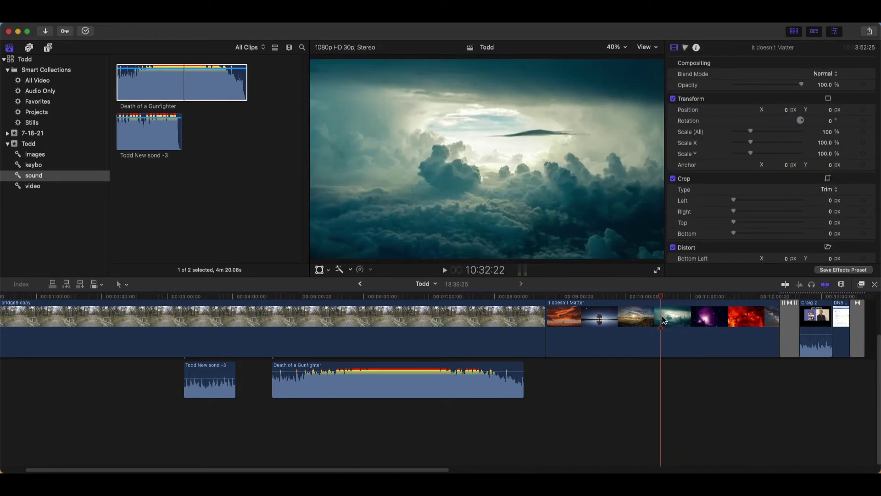
click(445, 274)
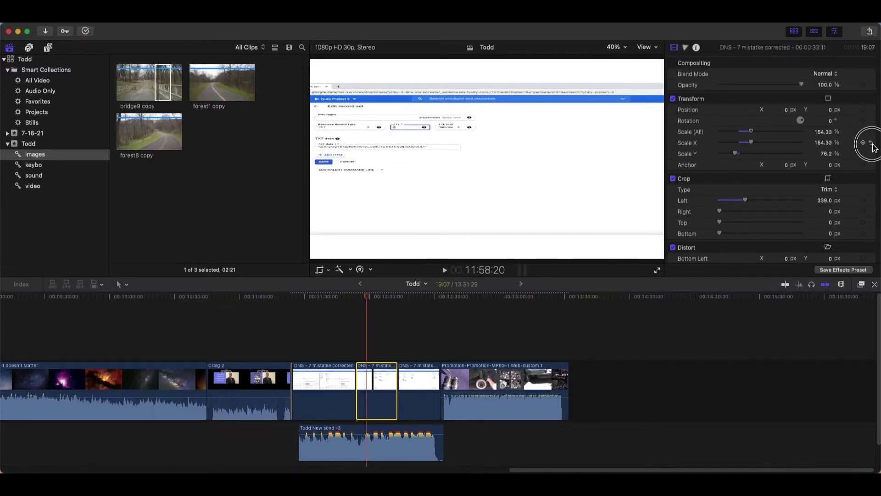
Reset scale to 100% and left crop to 0 px, undo four edits, and remove the clip's effects.
click(872, 143)
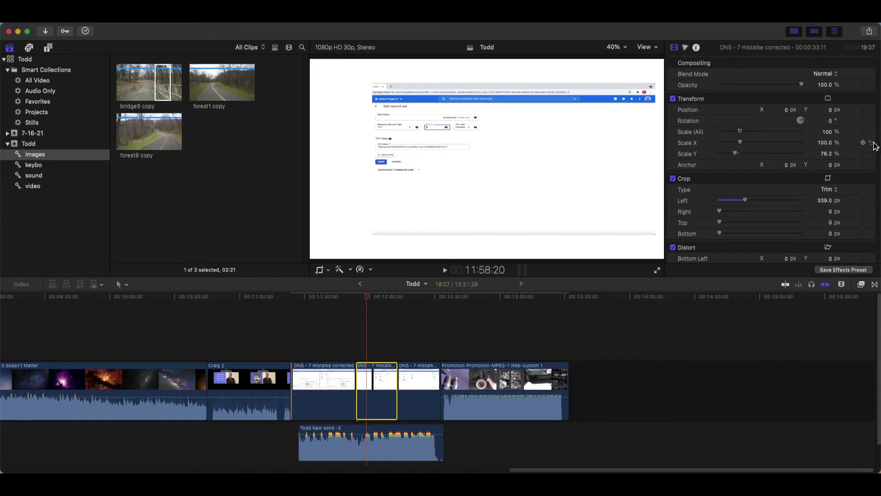
click(874, 202)
key(cmd+z)
key(cmd+z)
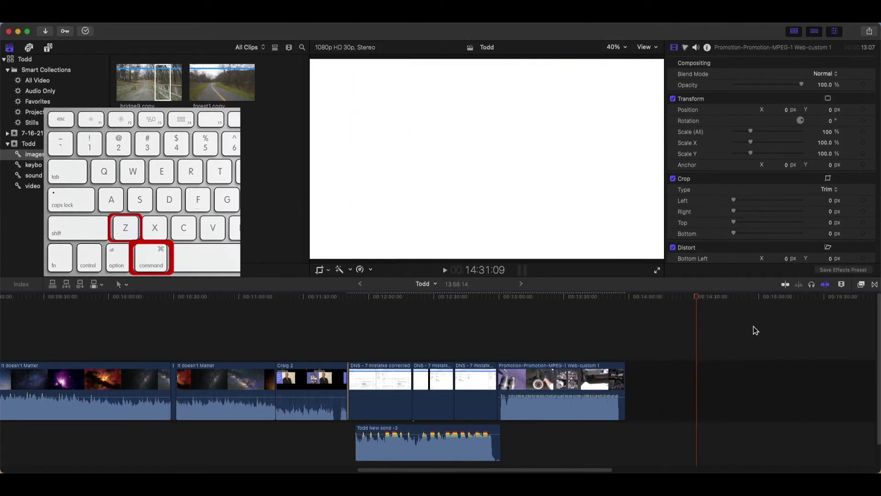
key(super+z)
key(super+z)
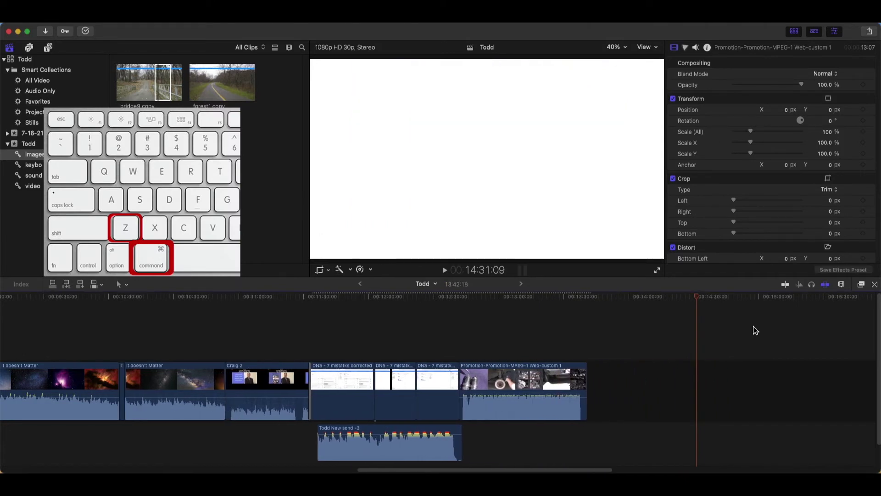
key(super+z)
key(super+z)
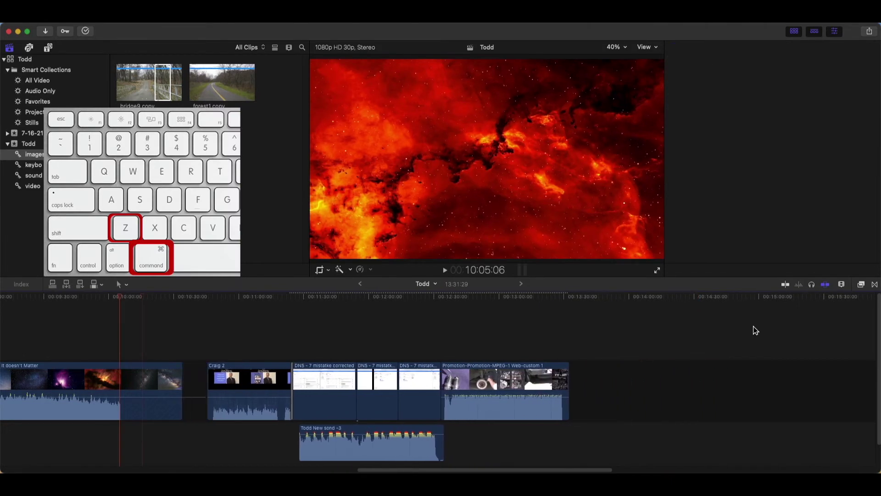
key(super+z)
key(super+z)
key(super+z)
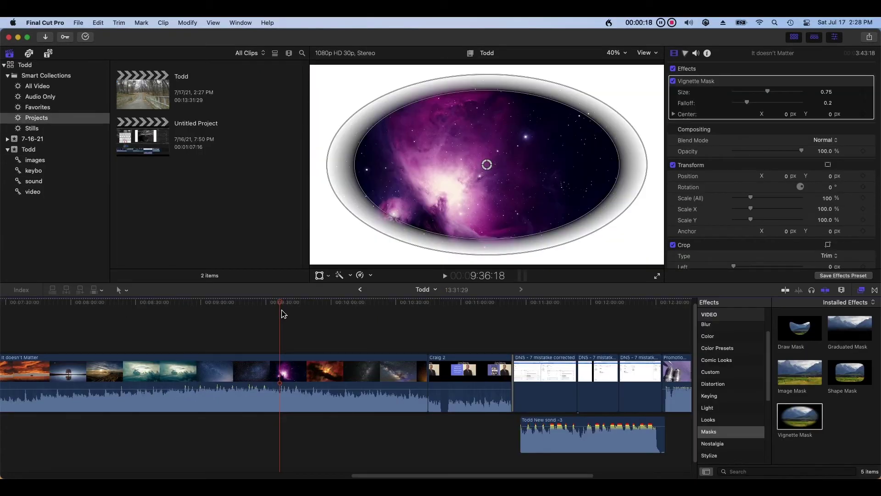
click(98, 23)
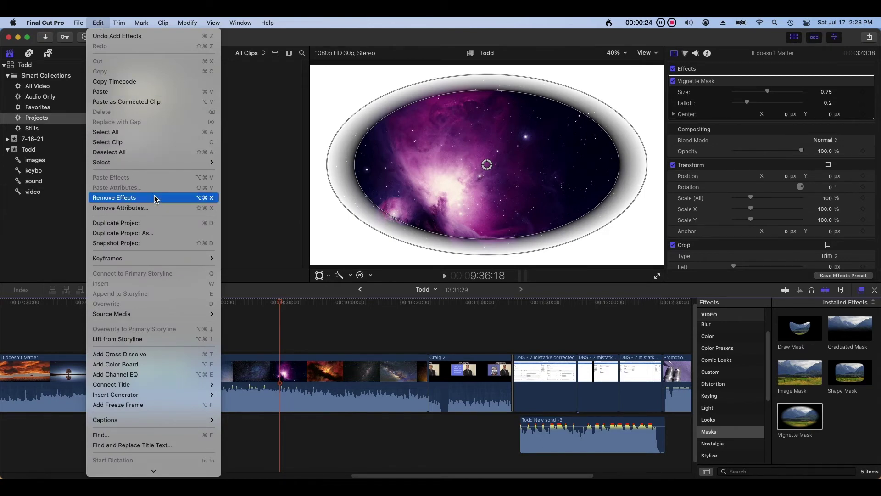
click(155, 198)
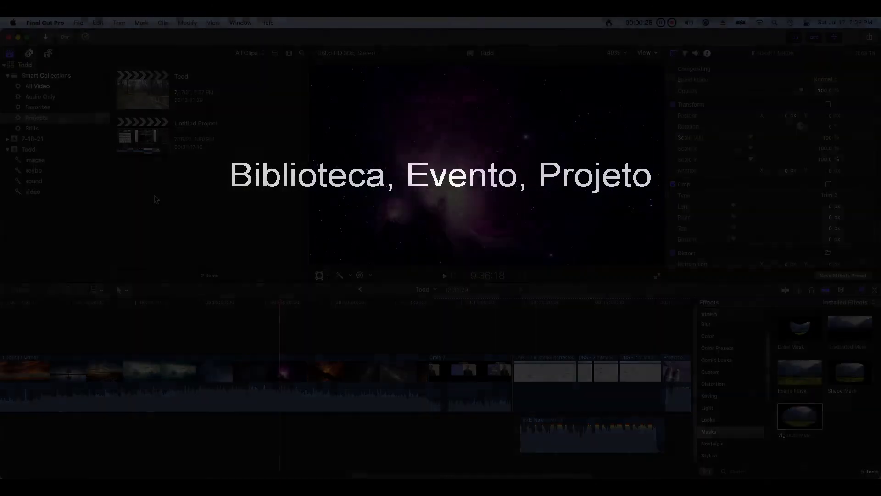
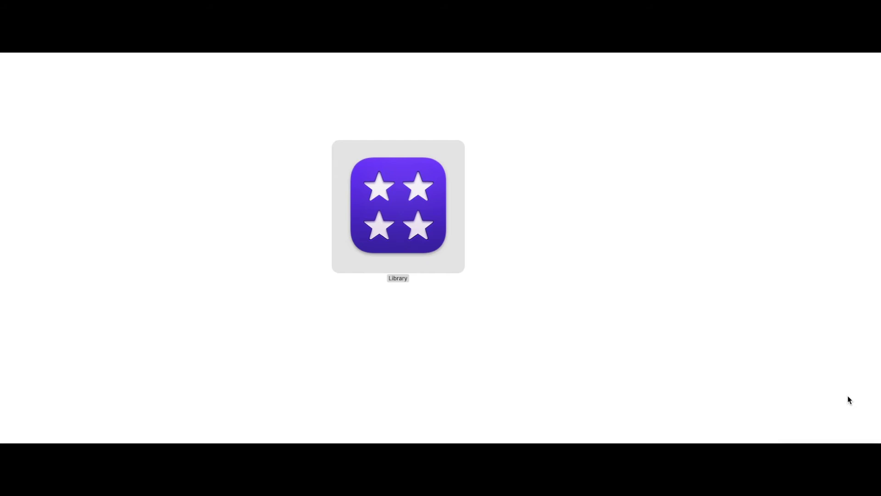
Show the Library package contents and browse English > Original Media to view its audio, image and video files.
right_click(441, 236)
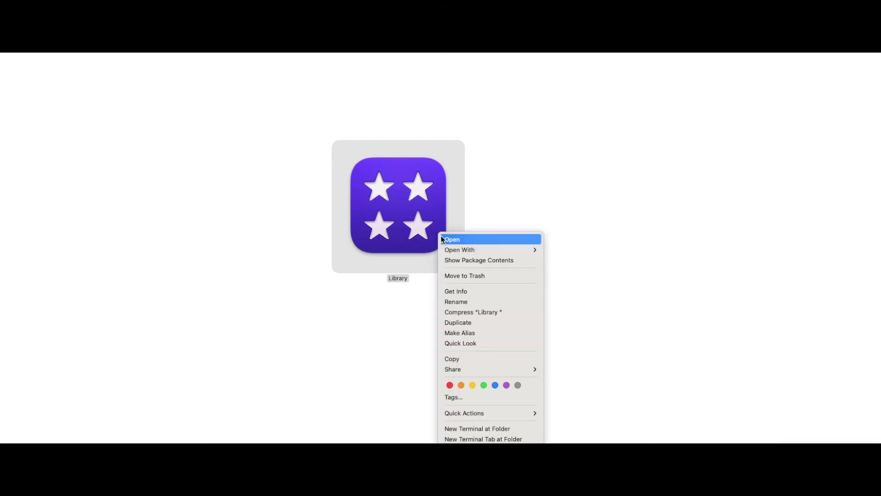
click(483, 261)
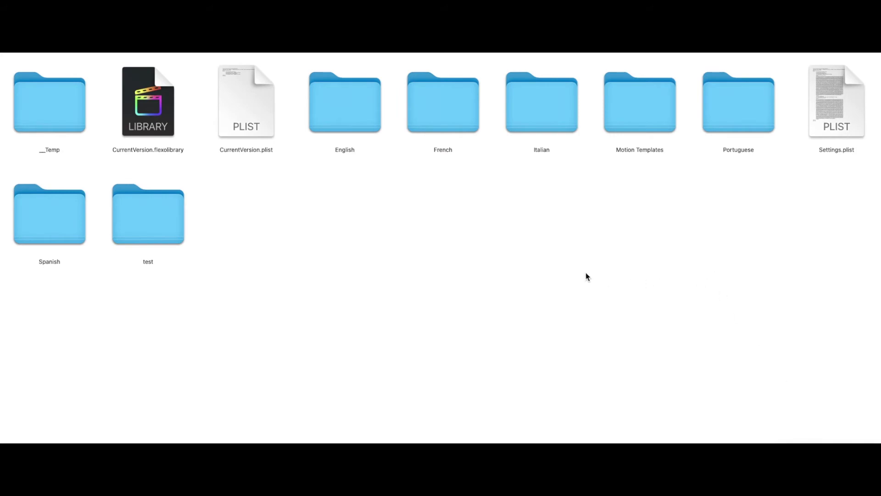
click(365, 124)
double_click(366, 123)
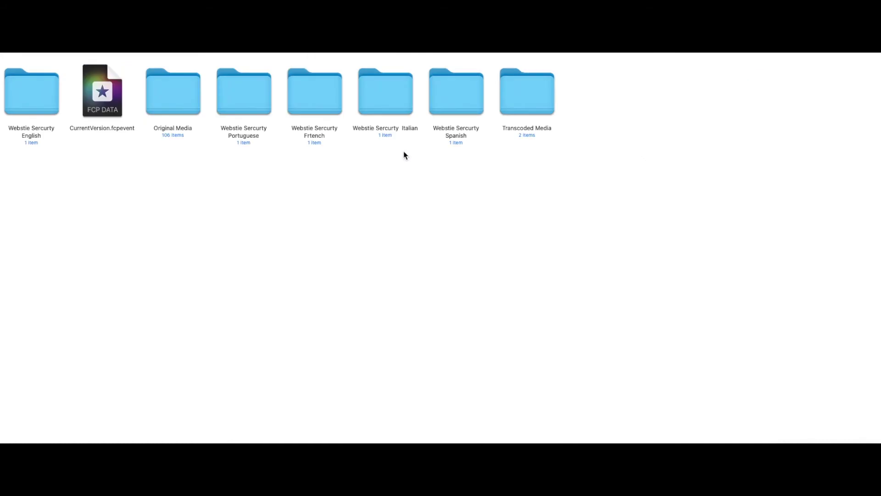
click(196, 104)
key(super+Down)
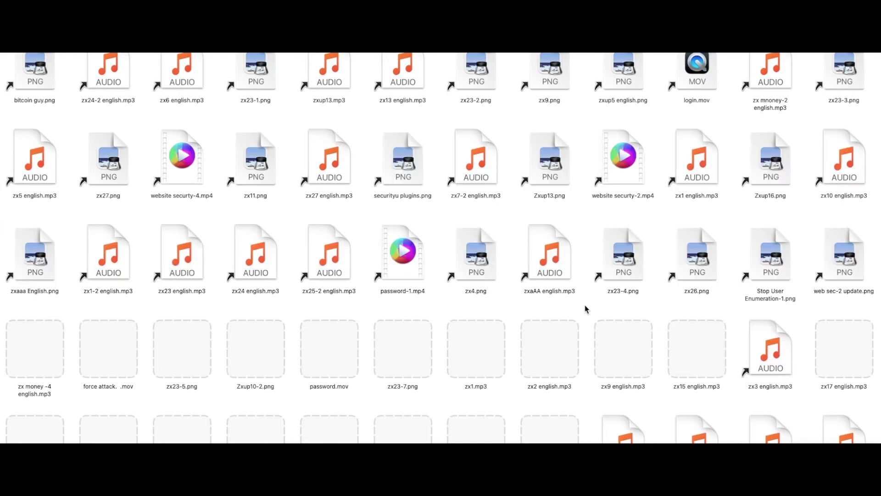
scroll(586, 309, up, 2)
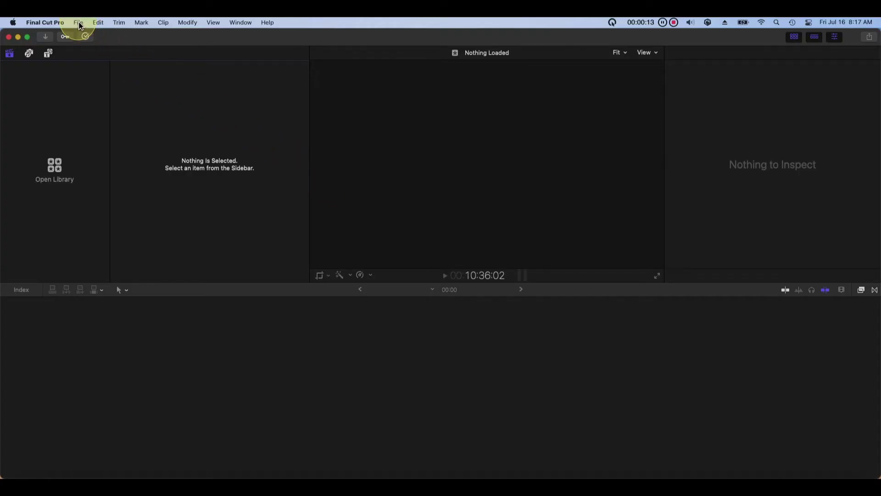
Save a new library called 'Todd' inside a newly made Downloads/Todd folder.
click(78, 22)
mouse_move(83, 32)
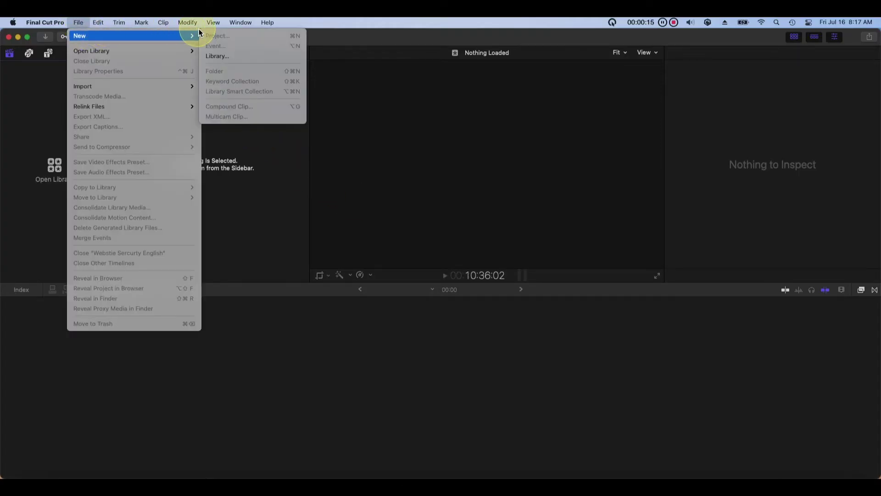
click(236, 56)
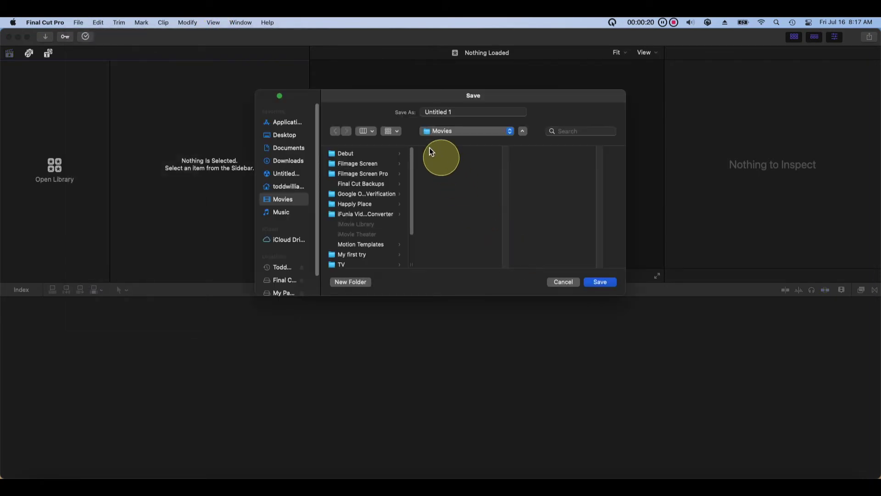
click(302, 158)
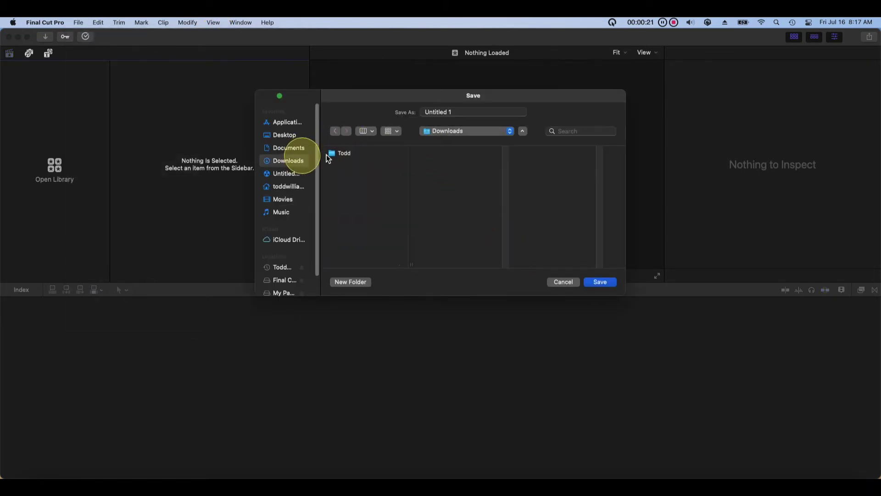
click(451, 114)
double_click(450, 114)
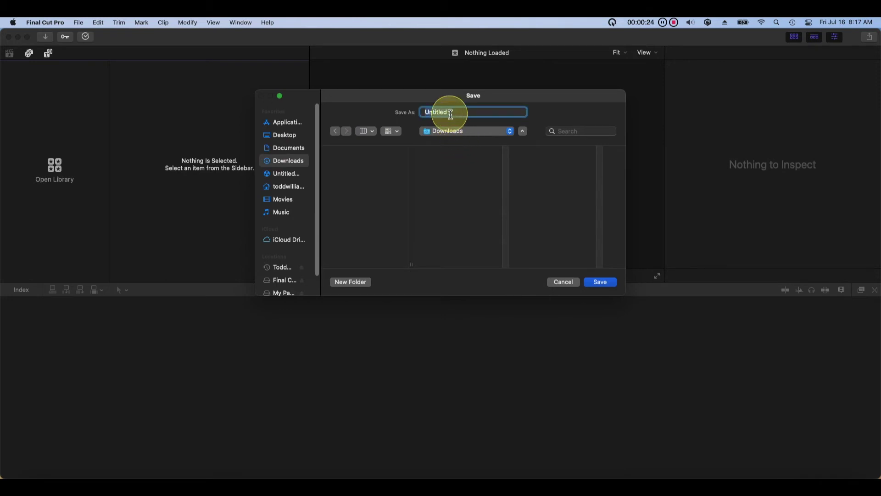
text(Todd)
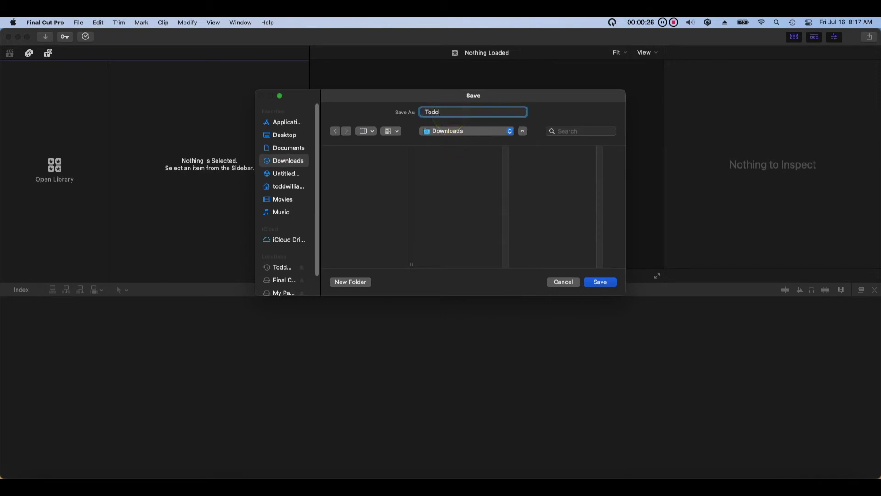
click(354, 282)
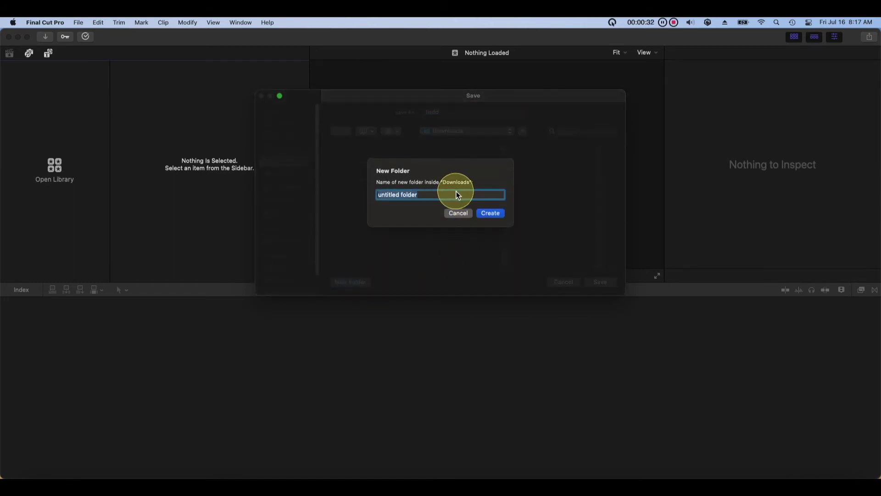
text(Todd)
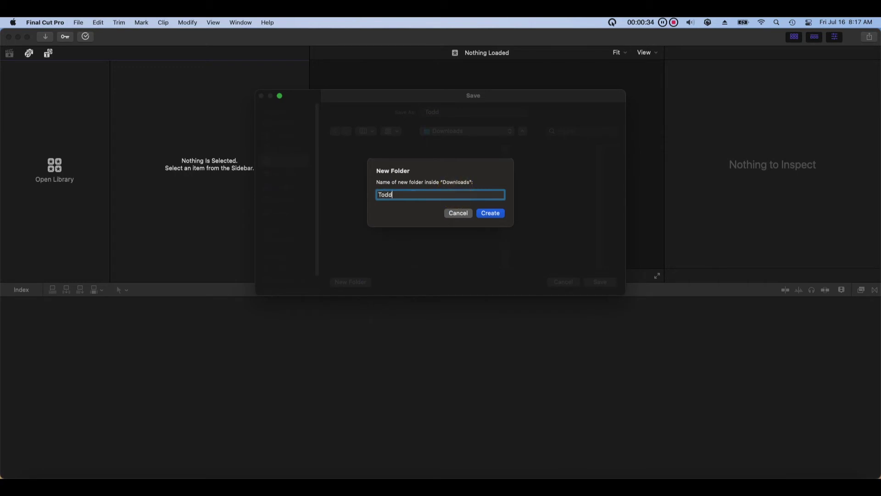
click(487, 214)
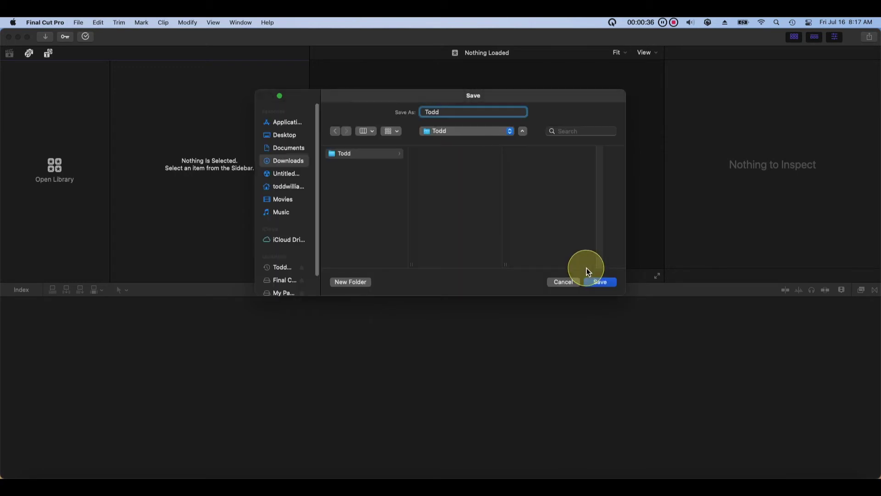
click(612, 286)
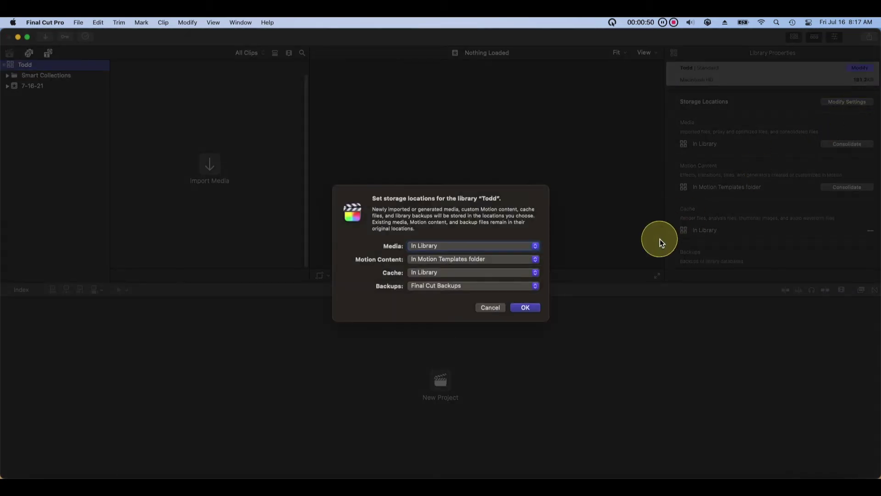
Point the Todd library's Cache location to Final Cut > FCP and apply the storage locations.
click(535, 275)
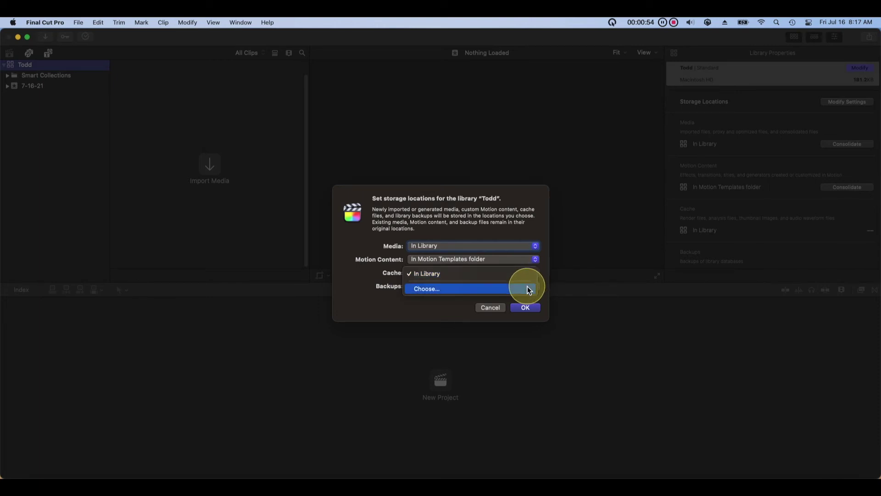
click(528, 290)
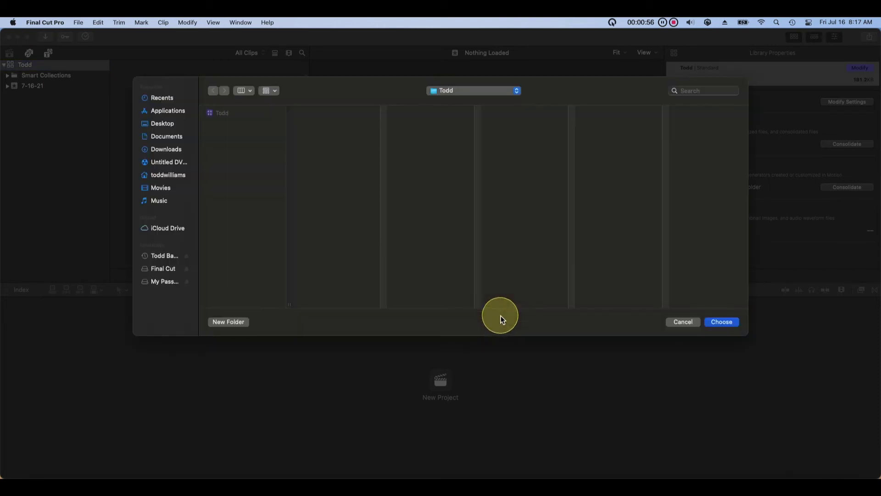
click(178, 269)
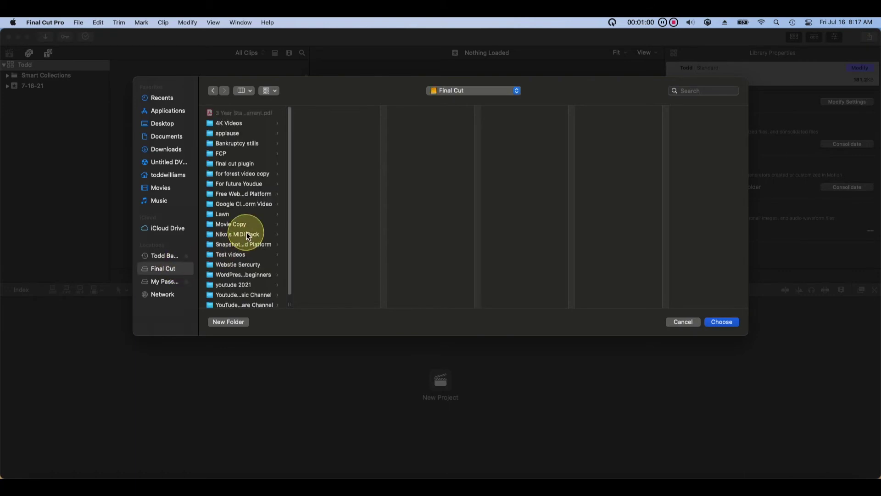
click(222, 154)
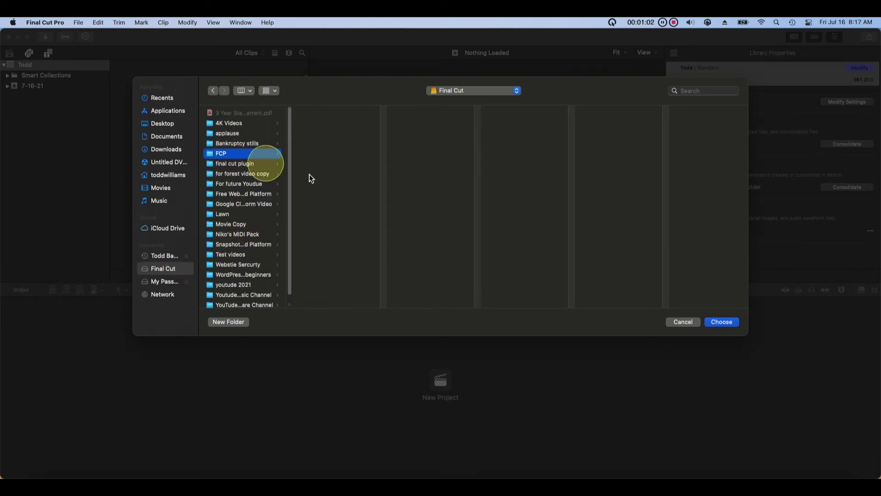
click(725, 325)
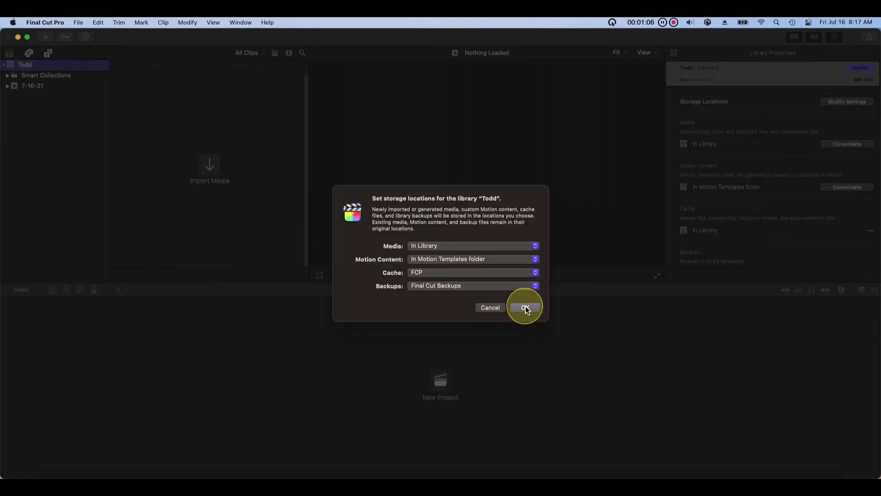
click(527, 309)
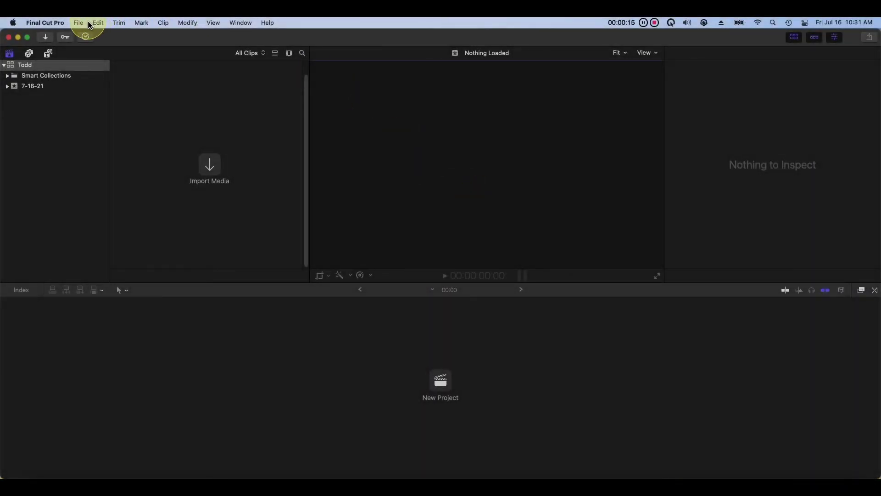
Create an event named 'Todd' in the Todd library via File > New > Event.
click(86, 24)
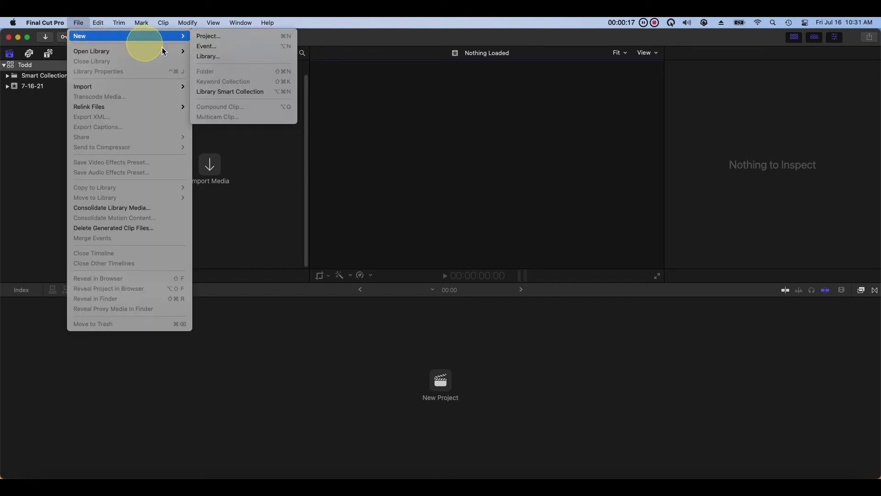
mouse_move(183, 36)
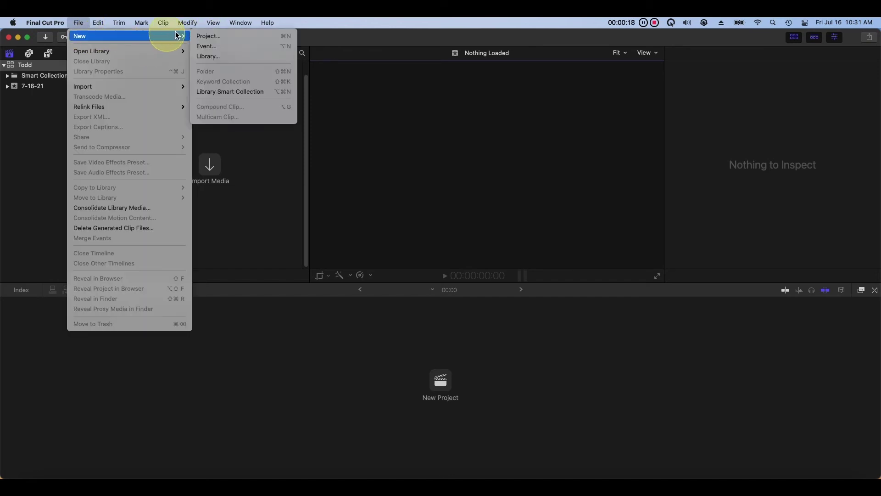
click(222, 46)
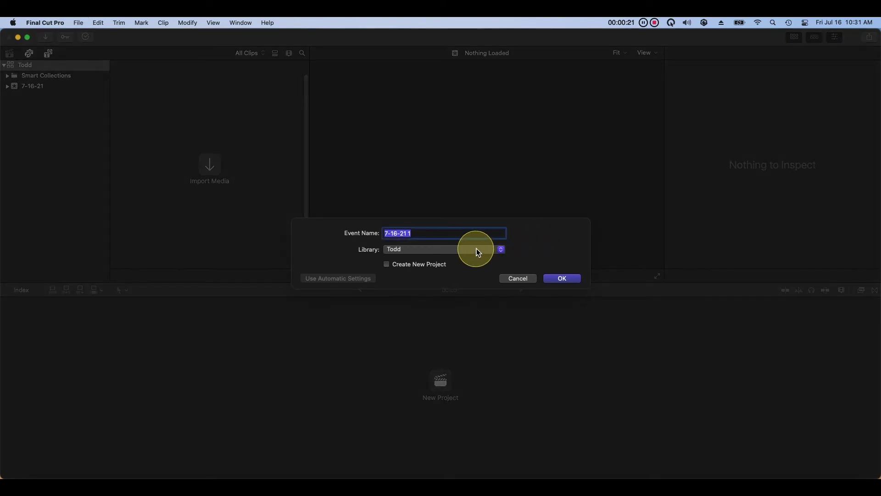
text(T)
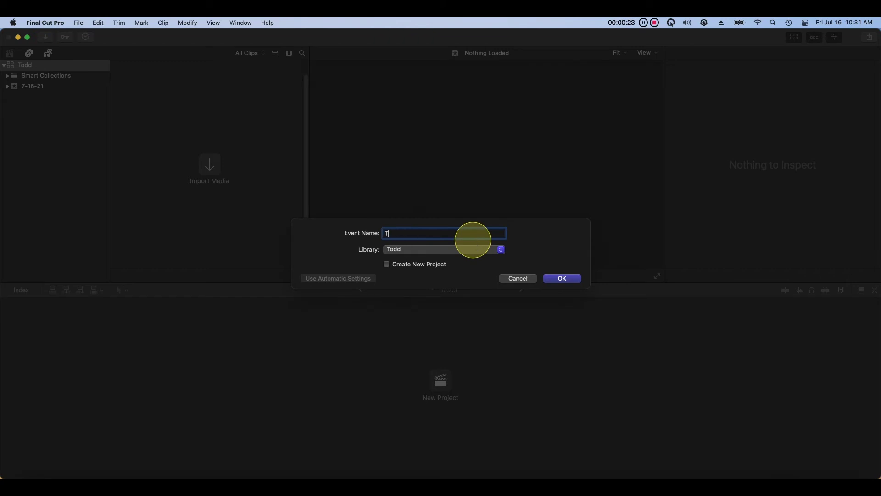
text(odd)
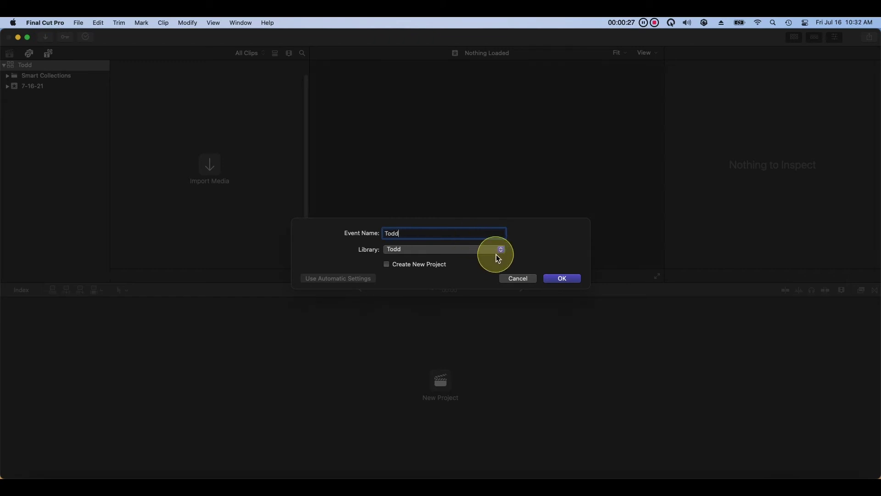
click(565, 281)
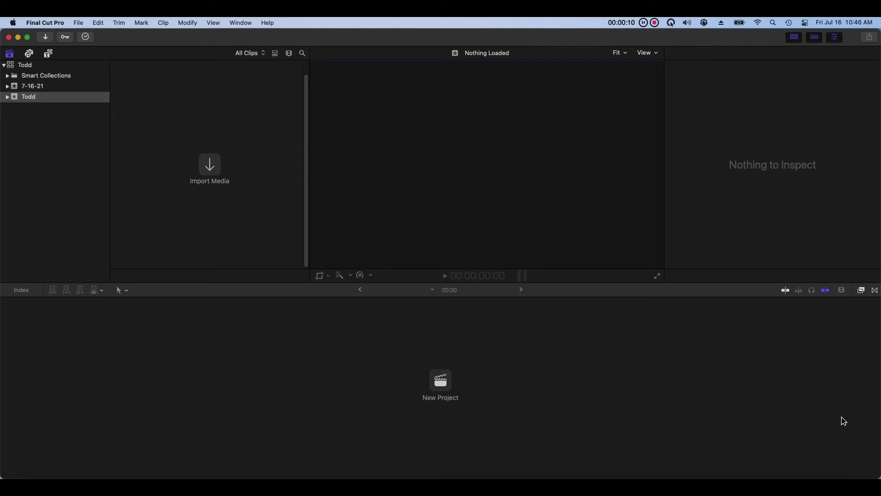
Import the images, sound and video folders from Downloads/Todd into the Todd event.
click(81, 23)
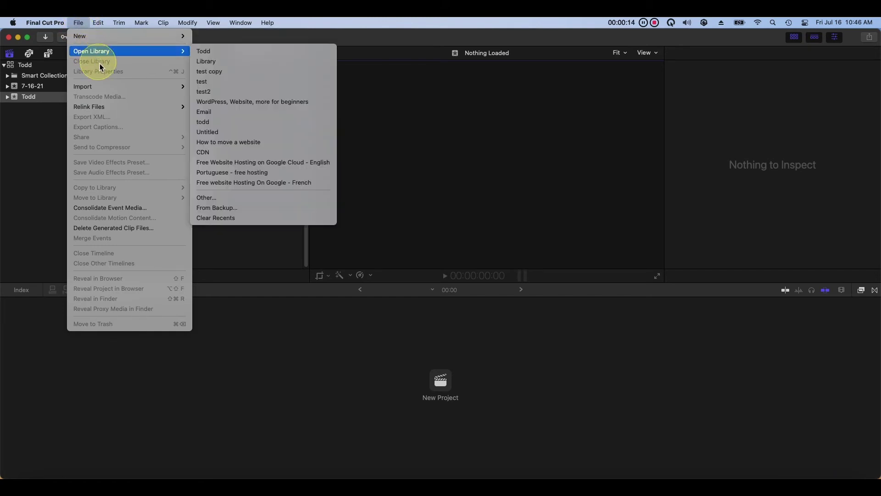
mouse_move(135, 87)
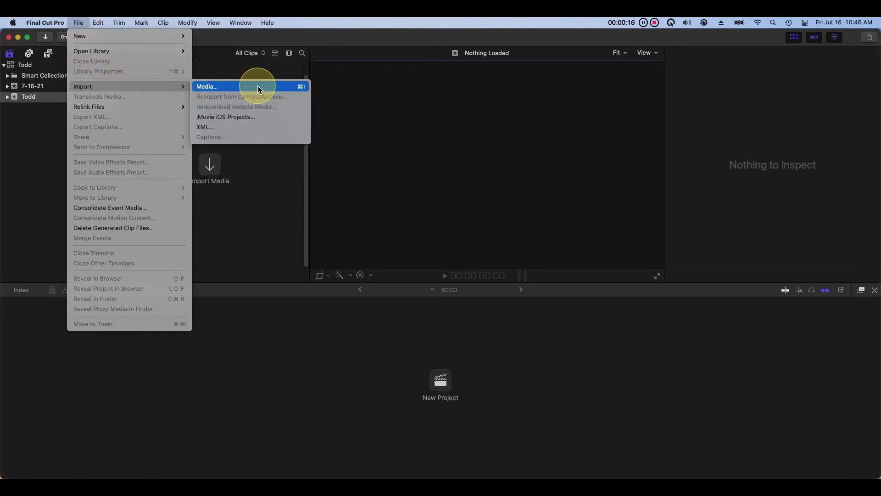
click(270, 86)
double_click(278, 332)
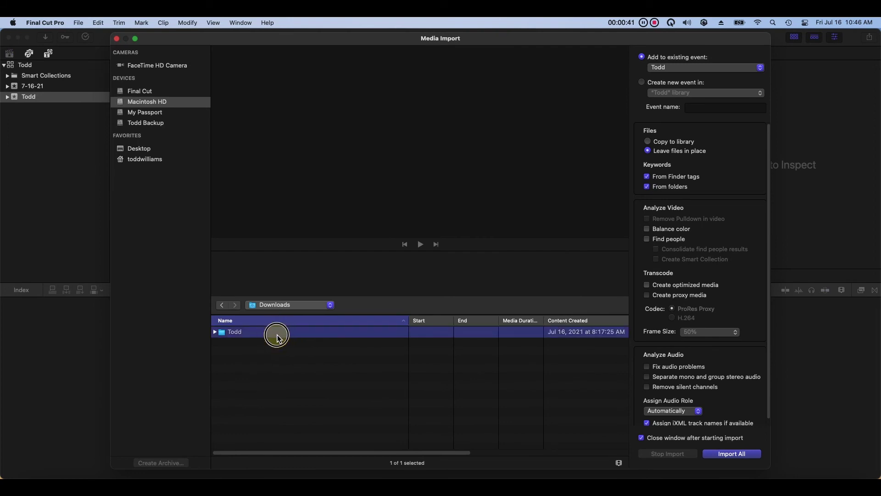
click(276, 333)
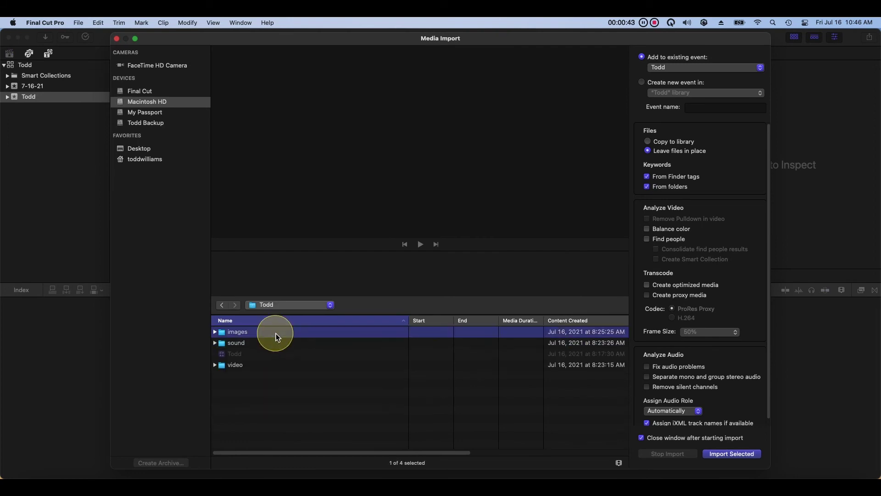
shift+click(285, 366)
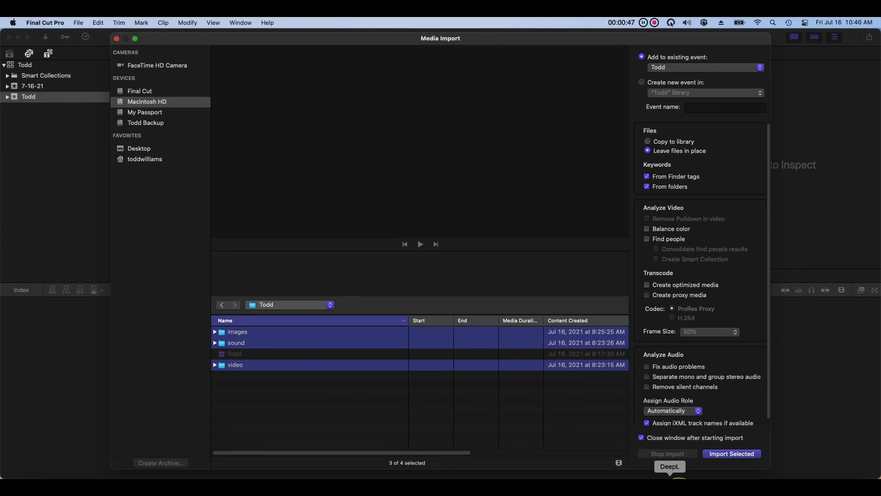
click(732, 457)
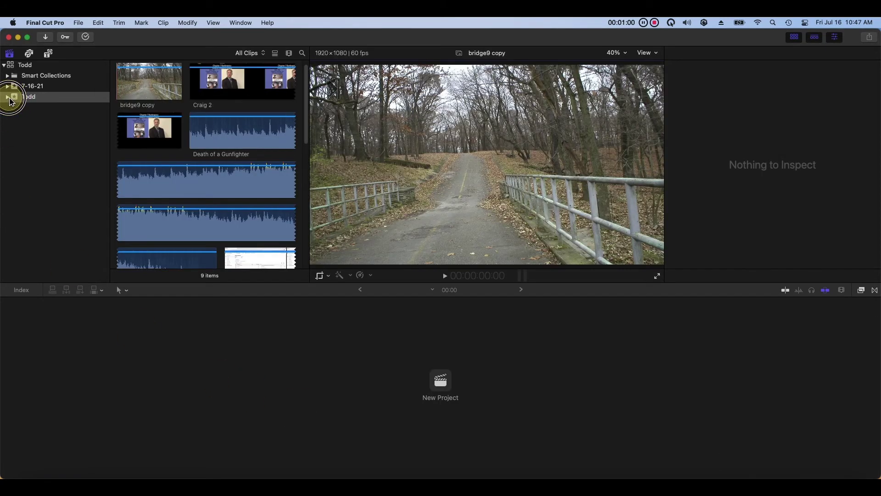
Open the Todd event's sound collection and play, then pause, the Todd New sond -3 clip.
click(8, 97)
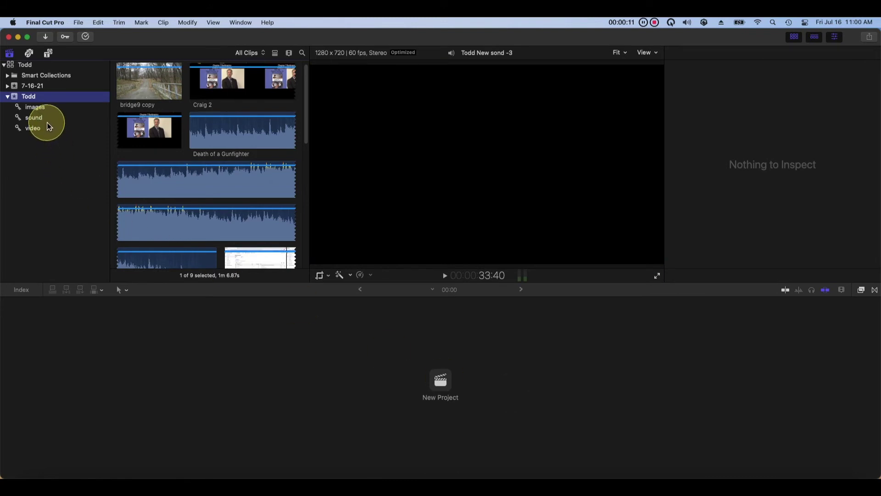
click(46, 122)
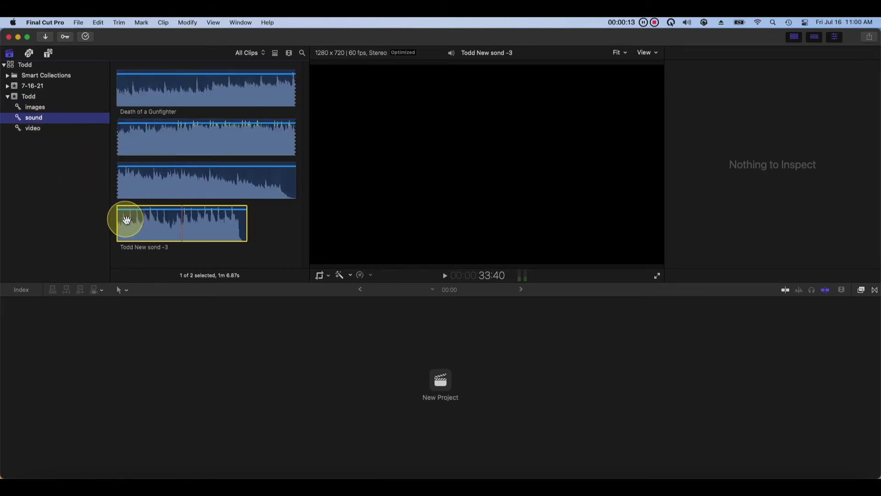
click(121, 216)
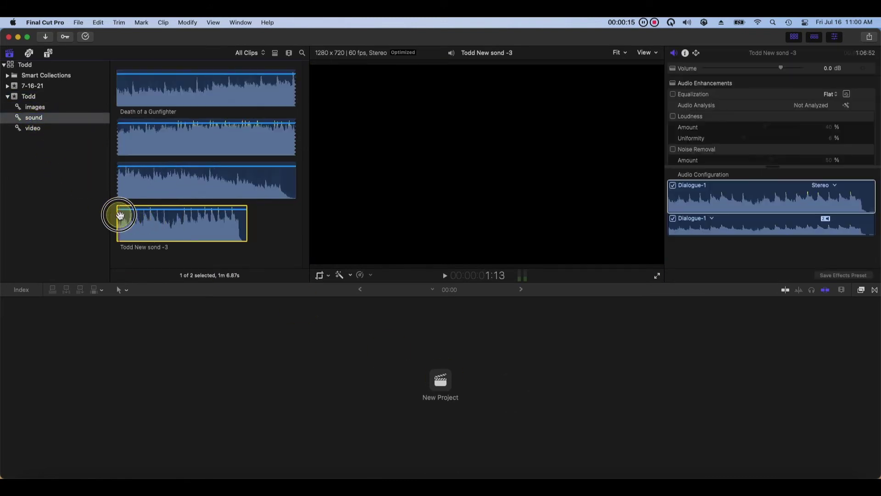
drag(120, 216, 463, 306)
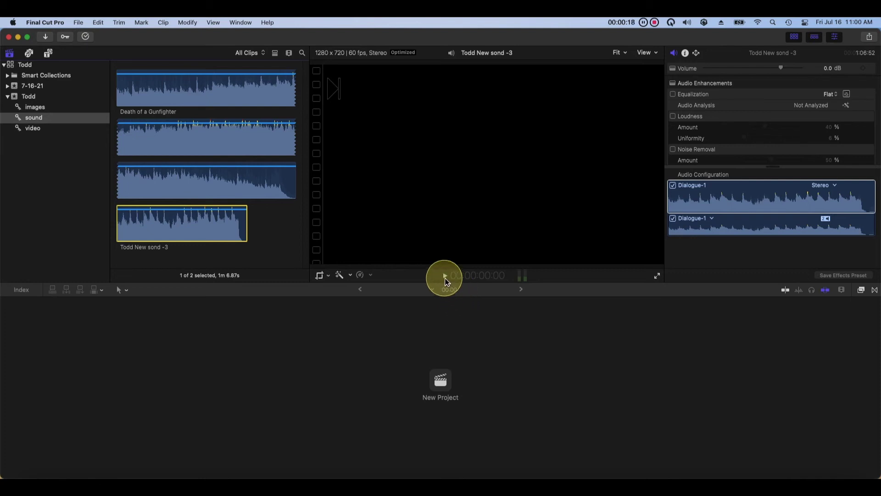
click(445, 275)
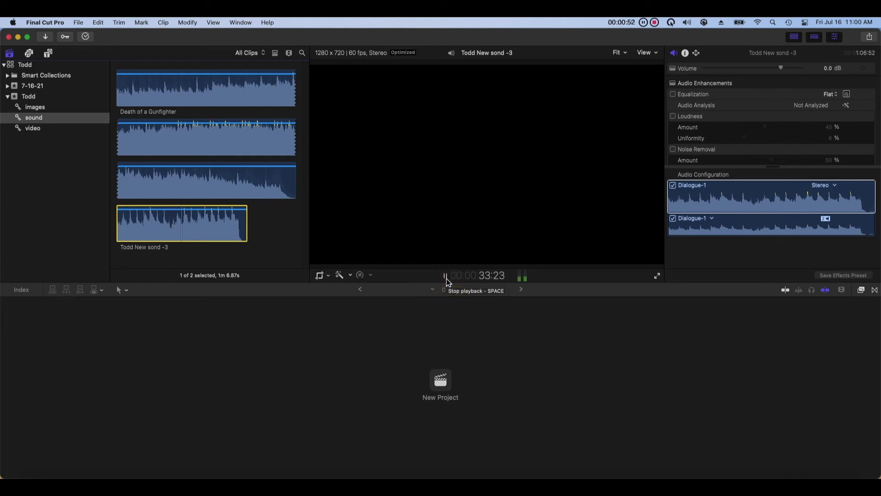
click(445, 276)
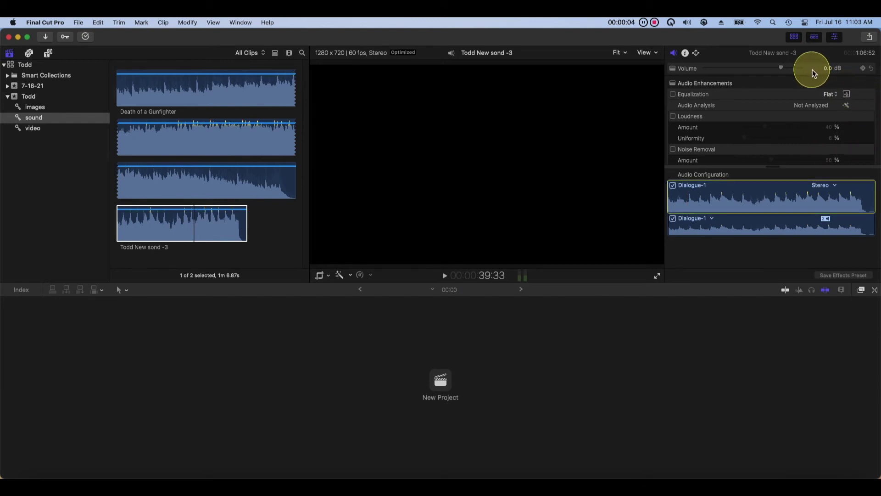
Select all clips in the sound collection and set their Inspector Volume to 6 dB.
drag(783, 69, 807, 72)
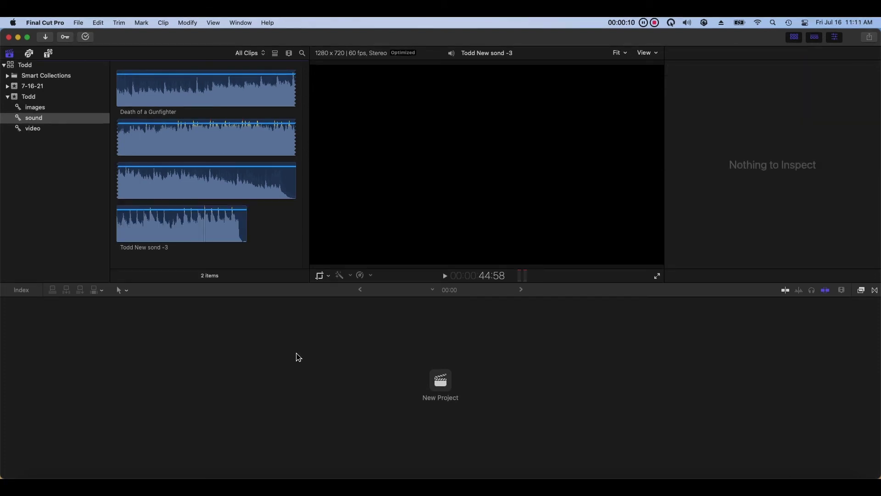
drag(296, 355, 274, 225)
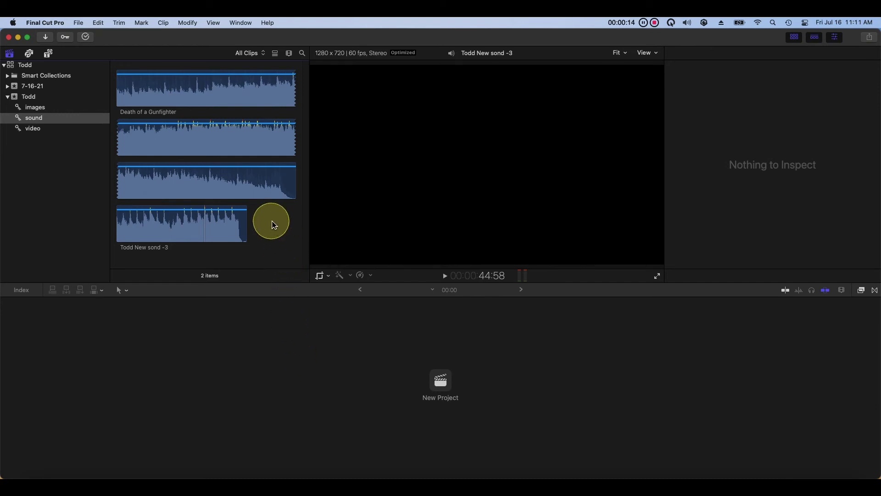
click(98, 23)
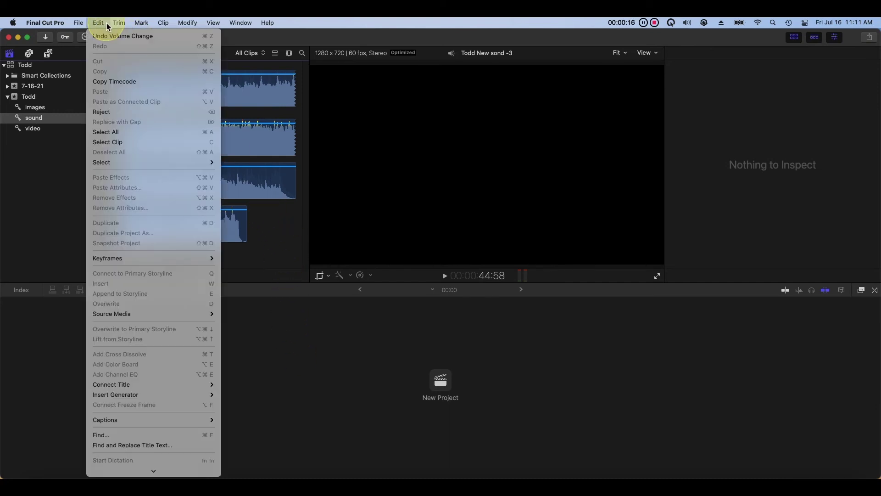
mouse_move(119, 22)
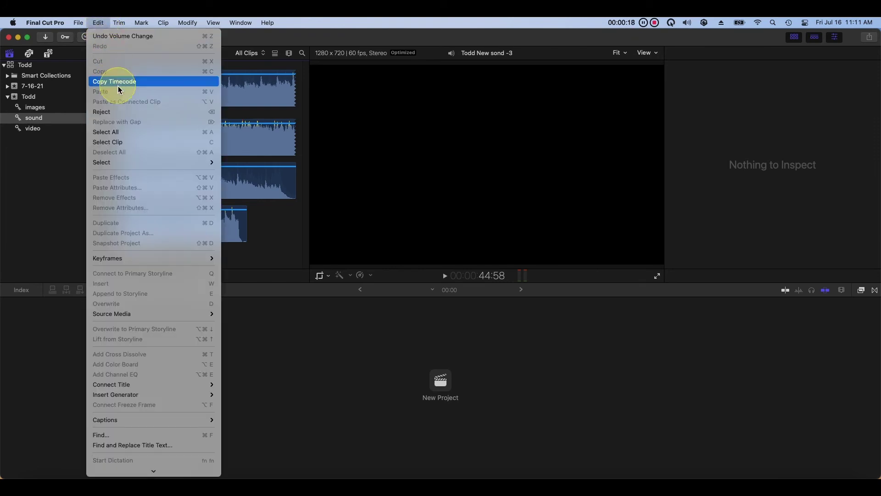
click(127, 134)
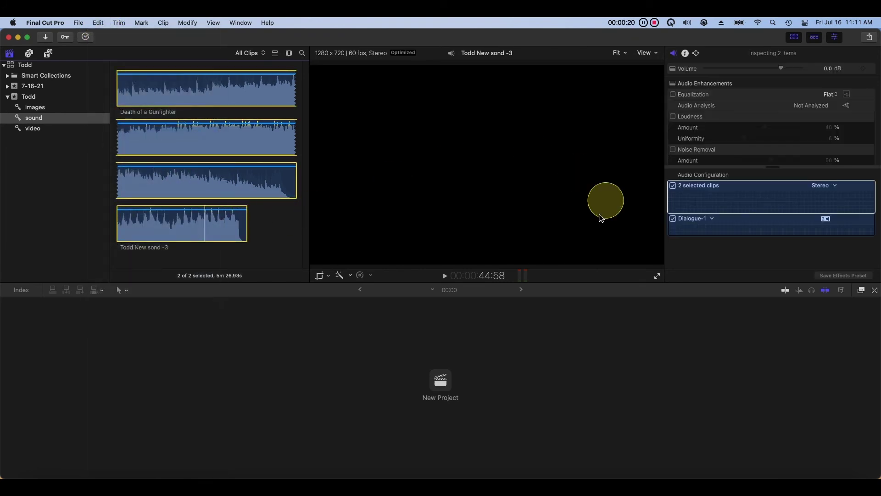
click(833, 75)
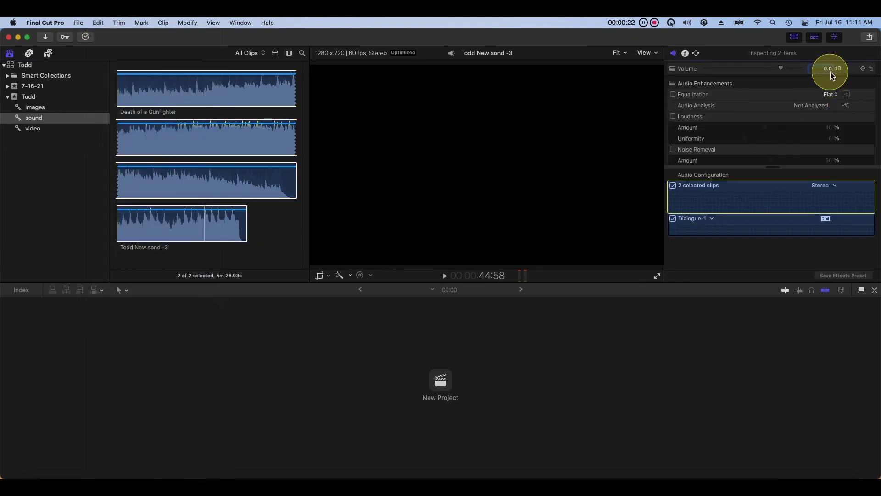
text(6)
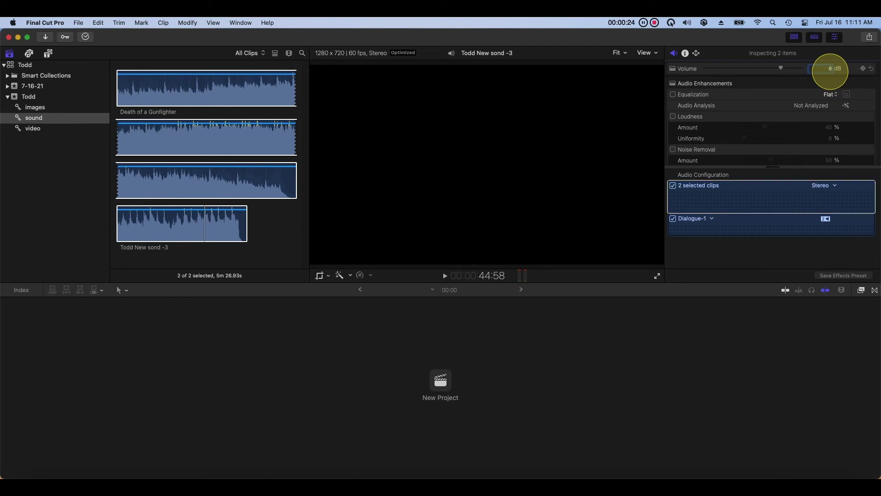
key(Return)
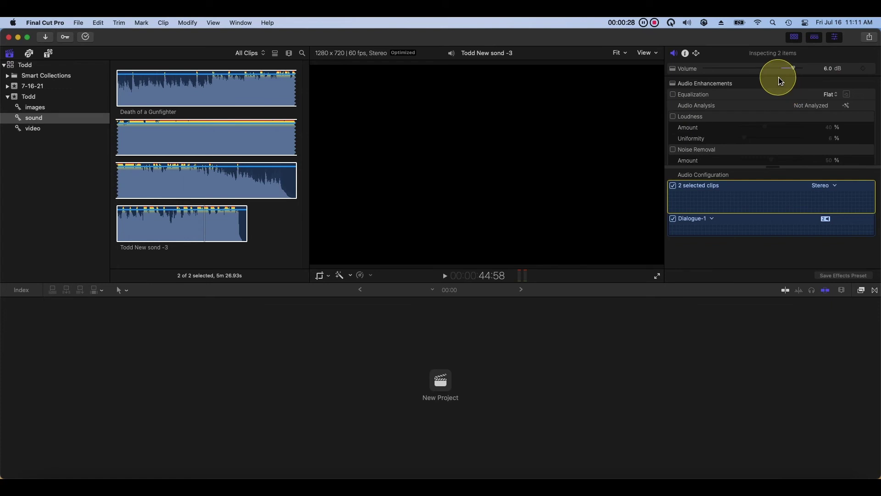
Verify the Todd New sond -3 and Death of a Gunfighter clips each show the 6 dB boost.
click(295, 252)
click(227, 224)
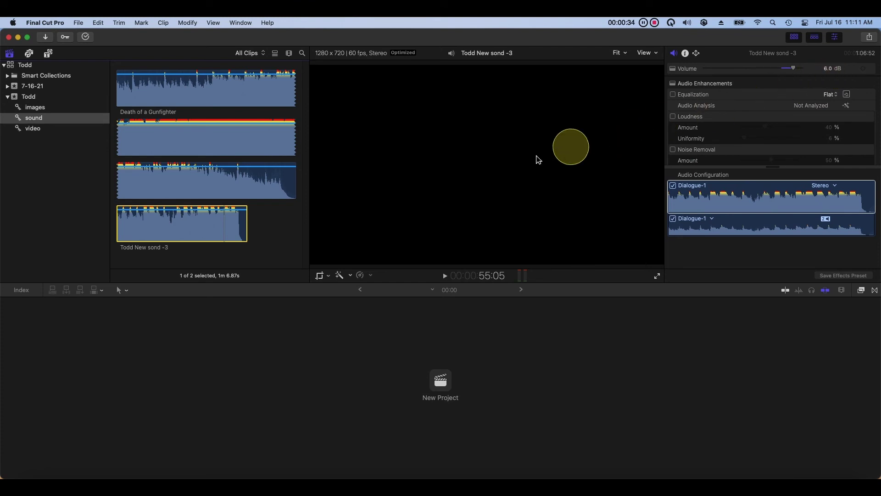
click(277, 188)
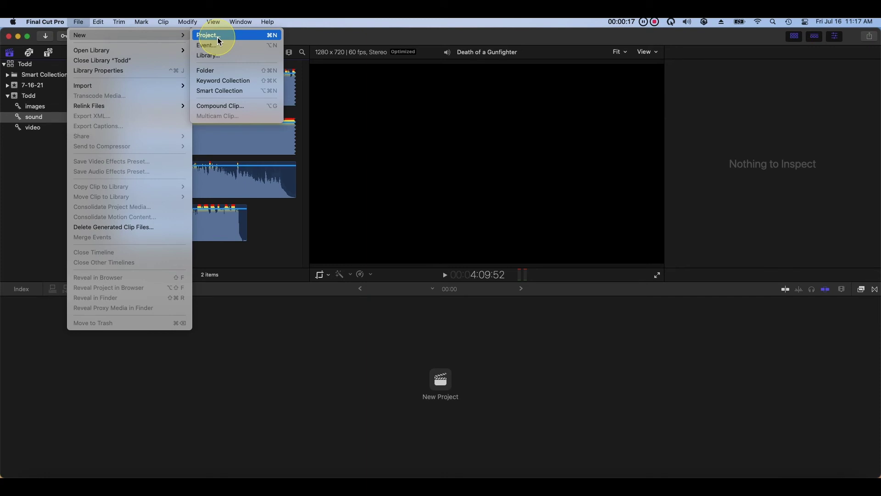
Create project 'Todd' with 1080p HD format, 1920x1080 resolution and 30p frame rate.
click(218, 41)
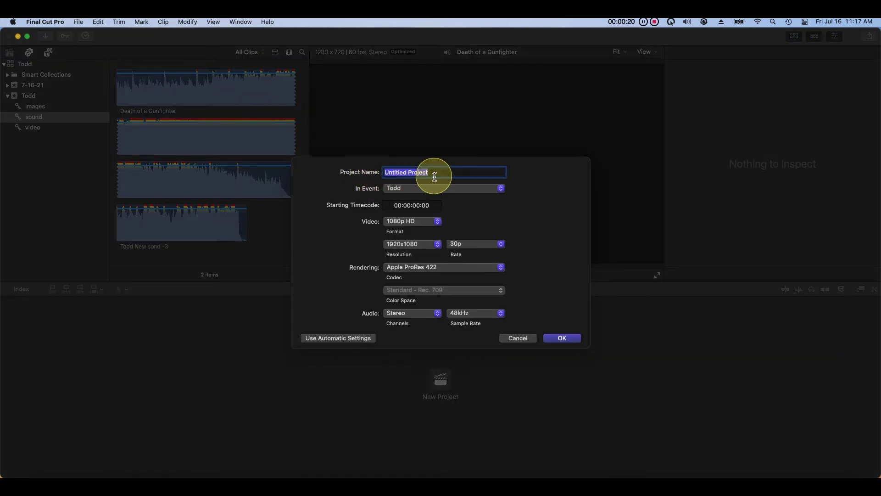
text(Todd)
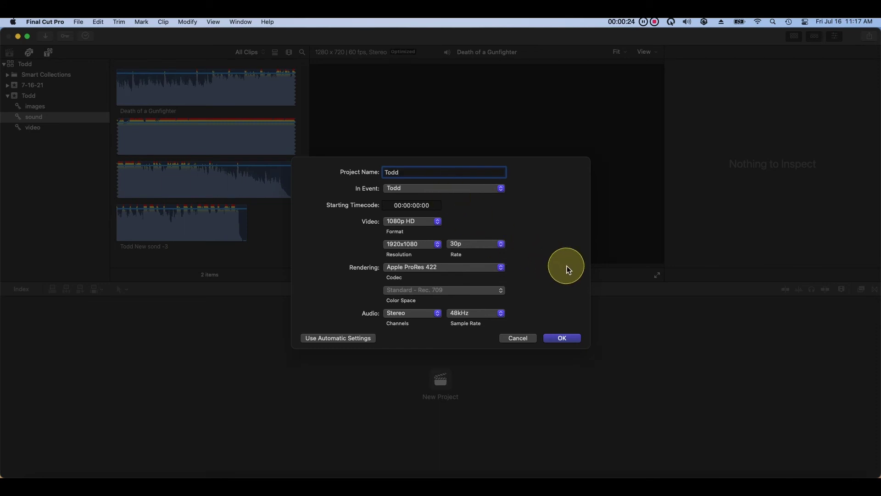
click(436, 222)
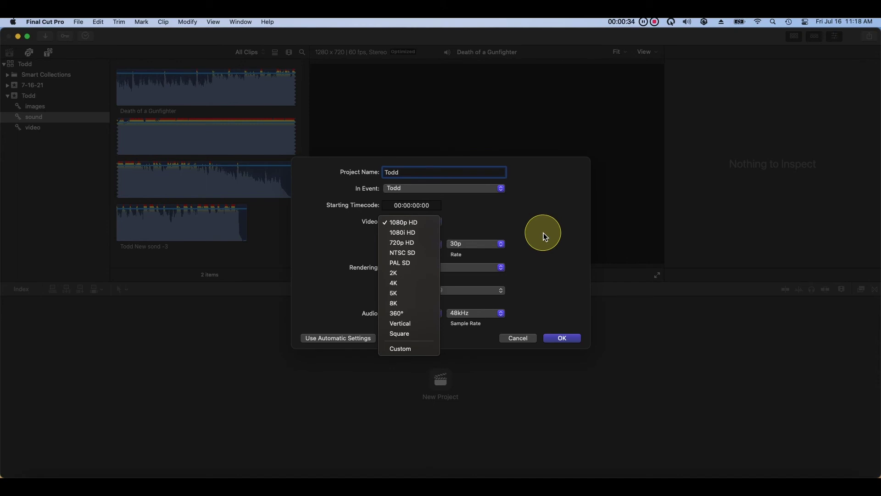
click(411, 223)
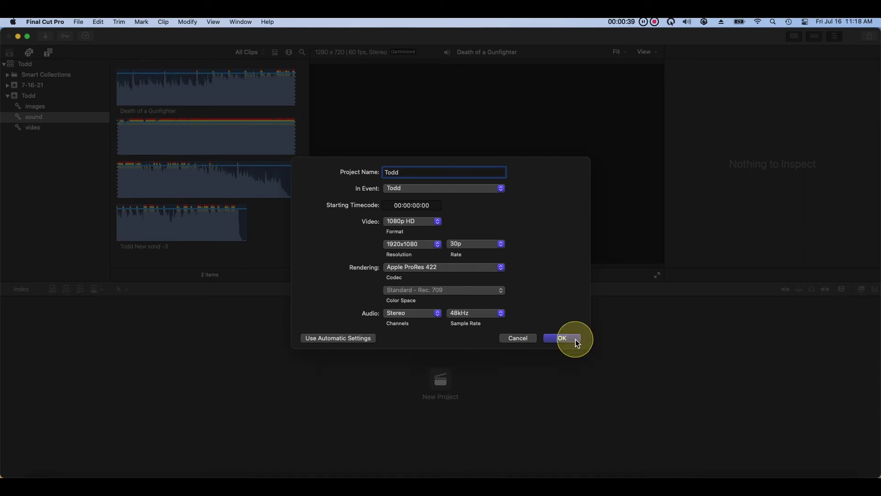
click(442, 246)
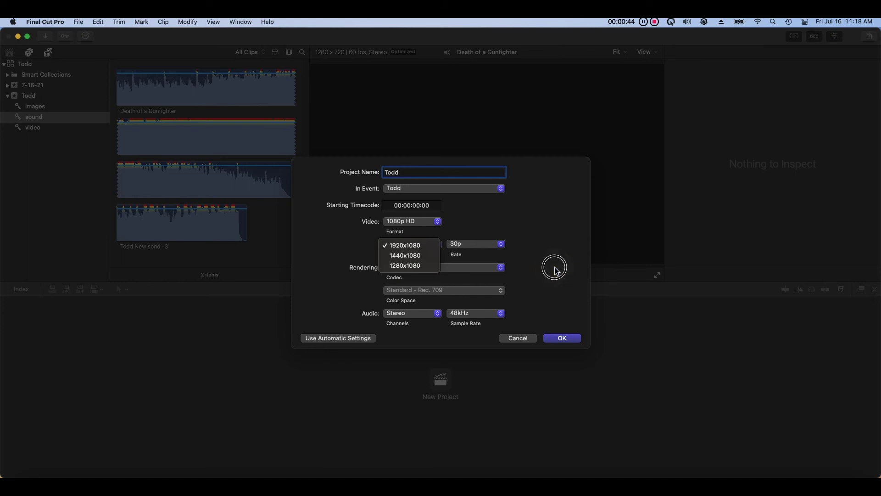
click(555, 269)
click(503, 245)
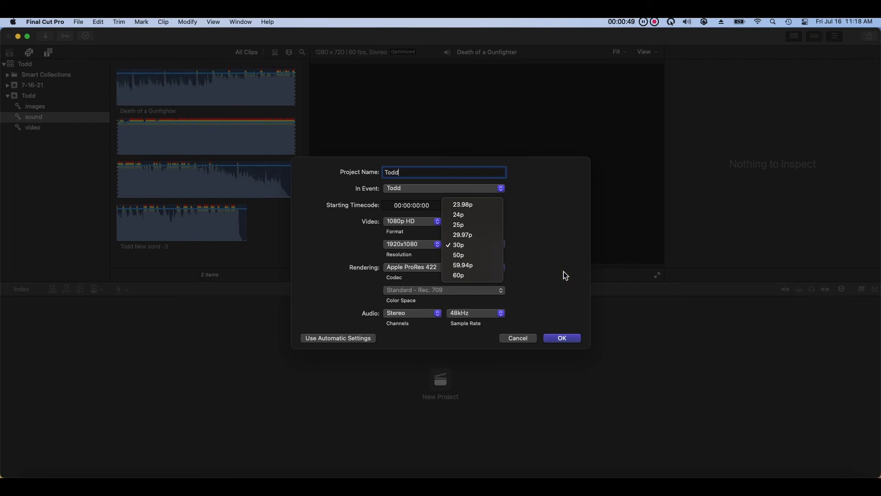
click(564, 271)
click(563, 339)
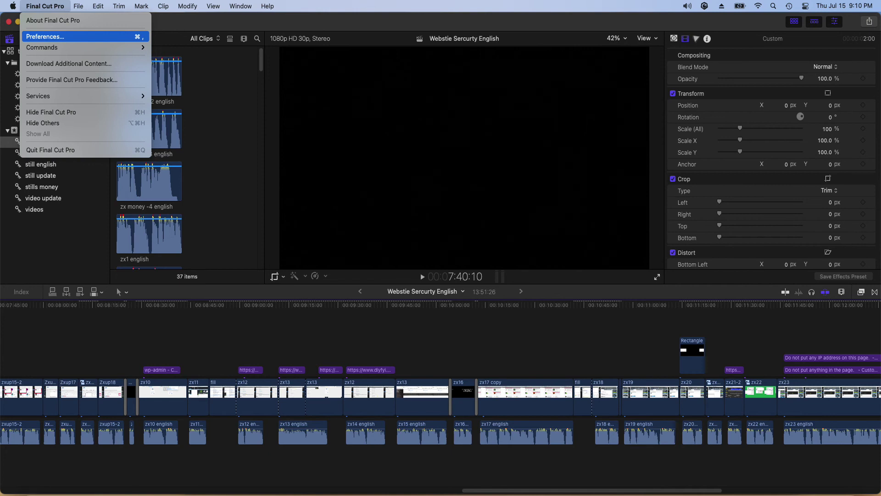
Open Final Cut Pro's General preferences with Cmd+comma.
key(super+comma)
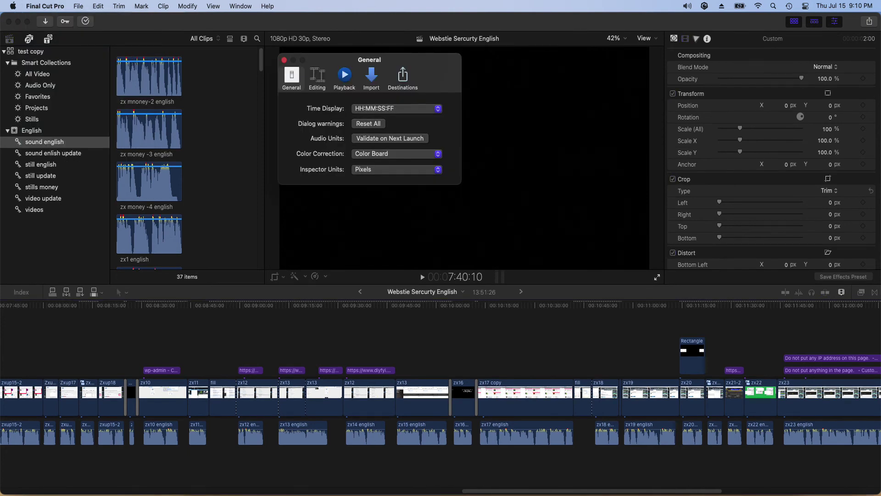